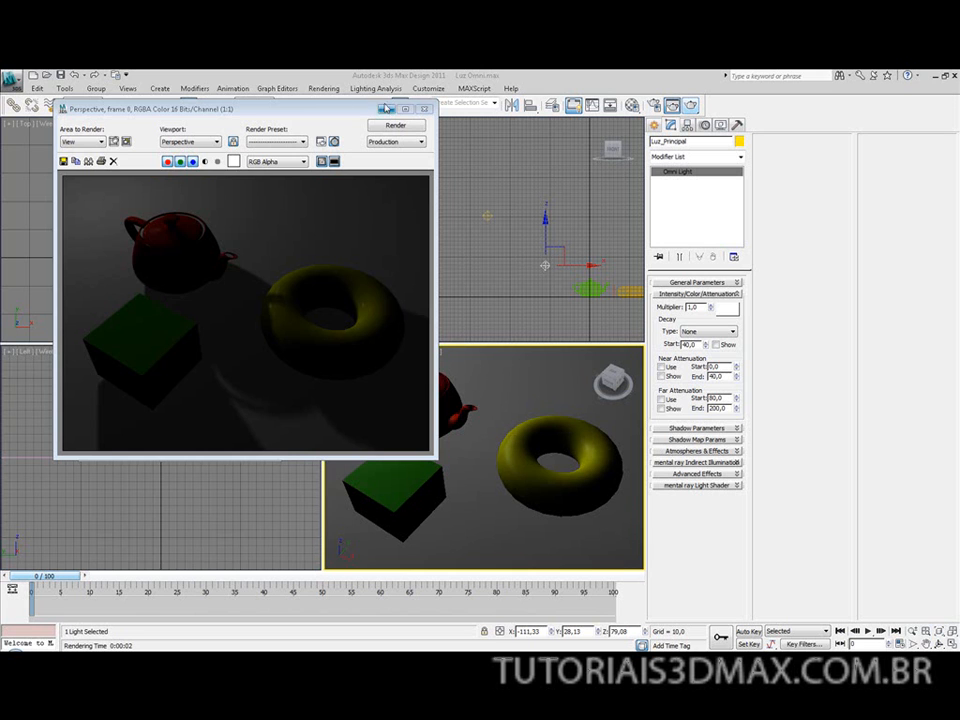
Close the rendered image and open the Environment settings
{"action": "left_click", "coordinate": [425, 108]}
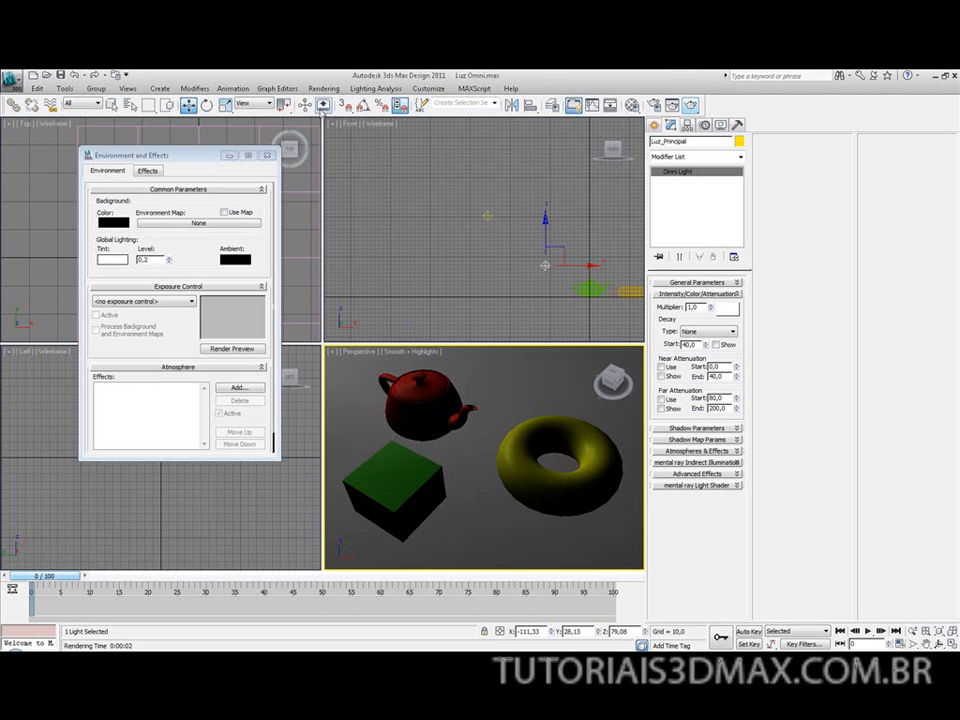
{"action": "key", "text": "8"}
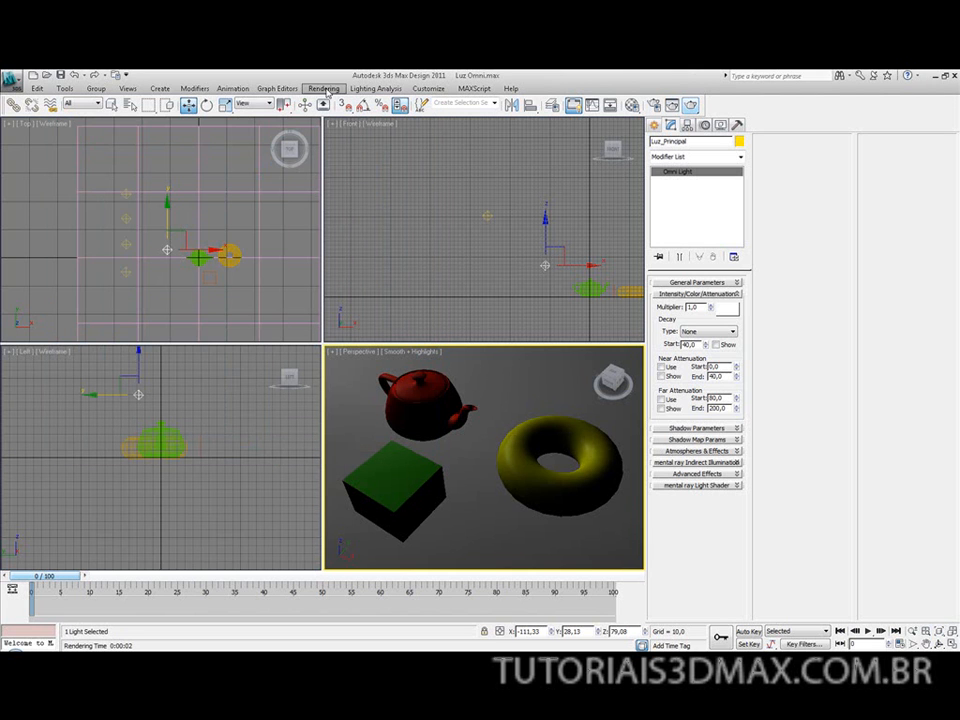
{"action": "left_click", "coordinate": [325, 89]}
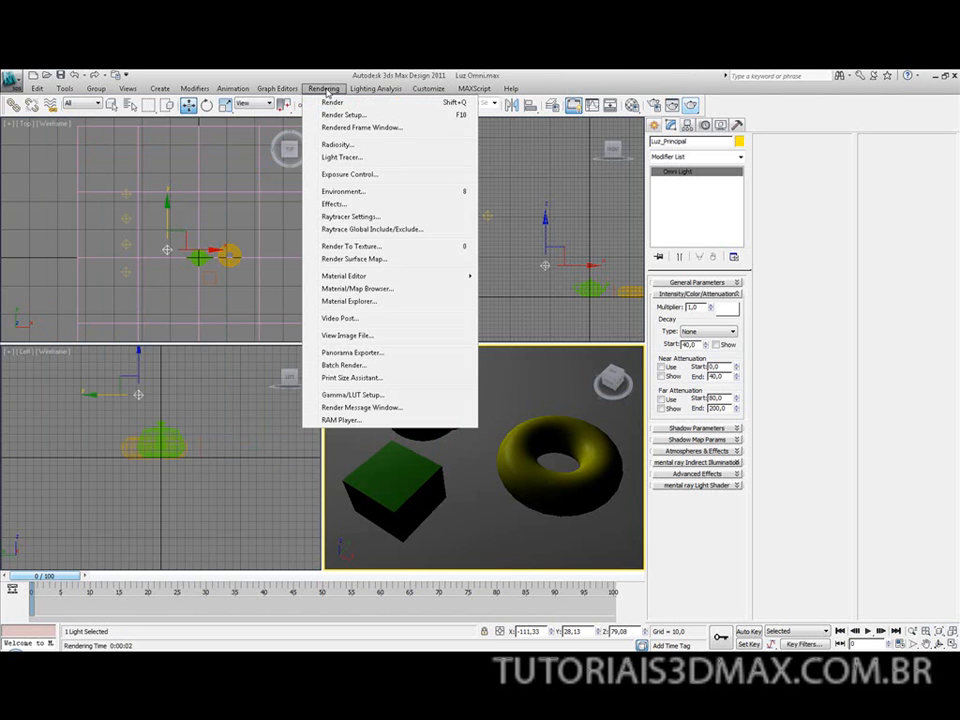
{"action": "left_click", "coordinate": [341, 193]}
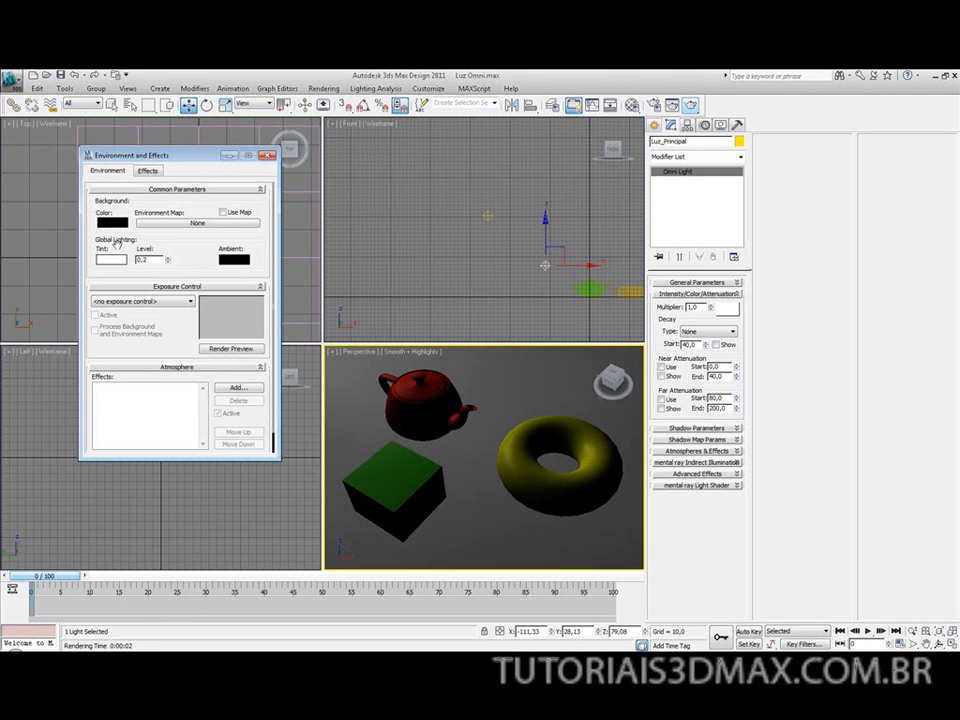
Set the Global Lighting level to 1,0 and render the Perspective view to check the brightness
{"action": "left_click_drag", "start_coordinate": [152, 260], "coordinate": [90, 243]}
{"action": "type", "text": "1"}
{"action": "key", "text": "Return"}
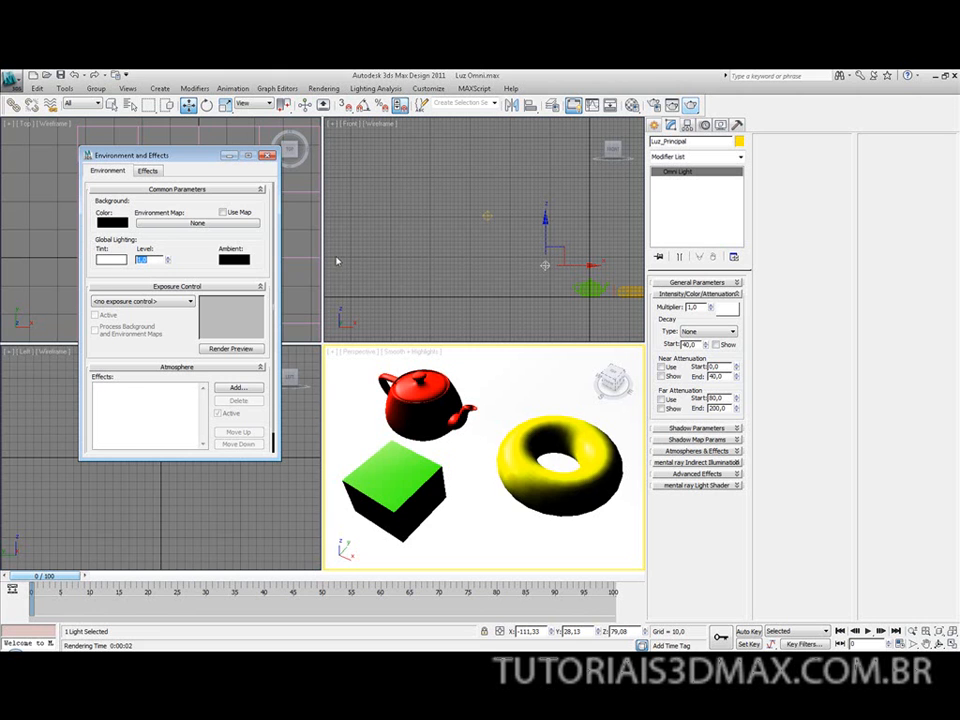
{"action": "left_click", "coordinate": [692, 106]}
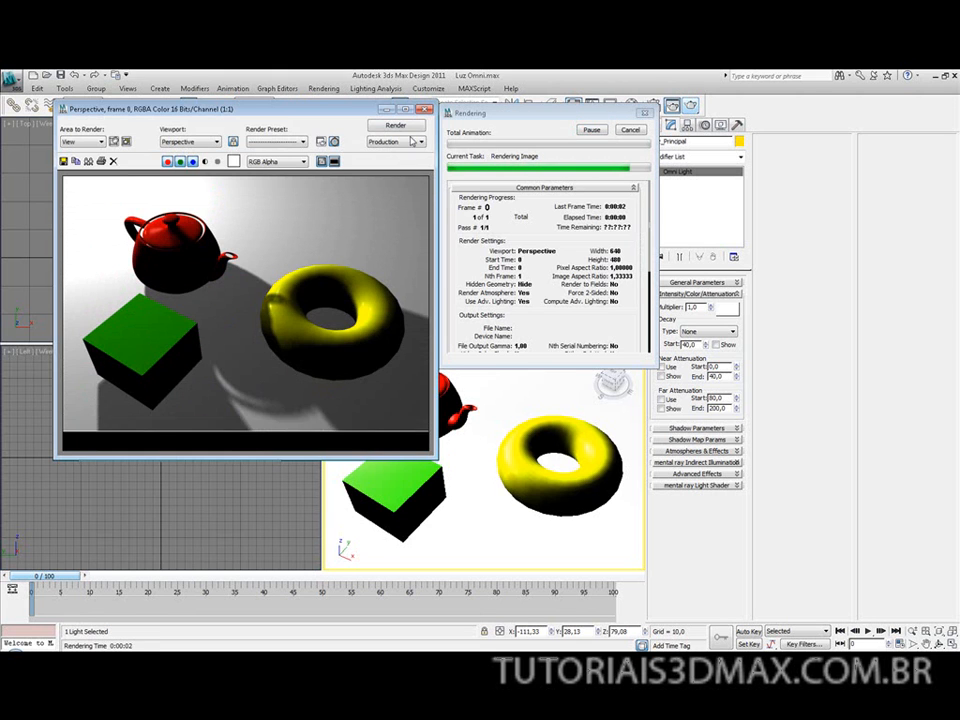
{"action": "left_click", "coordinate": [424, 110]}
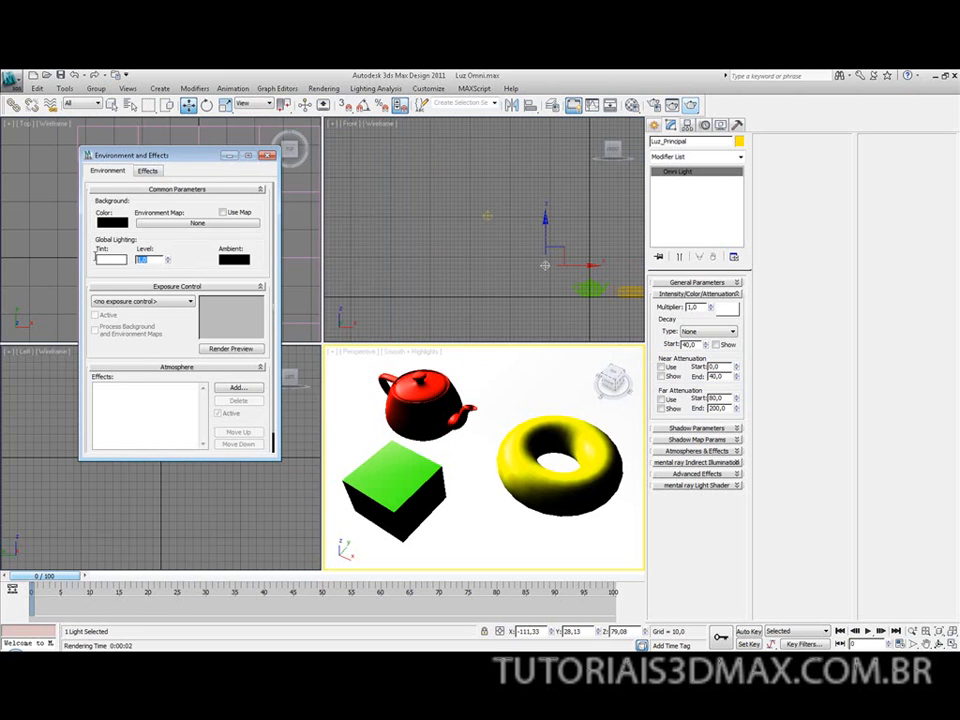
Set the Global Lighting level to 0,2 and render the Perspective view again
{"action": "type", "text": "0,2"}
{"action": "key", "text": "Return"}
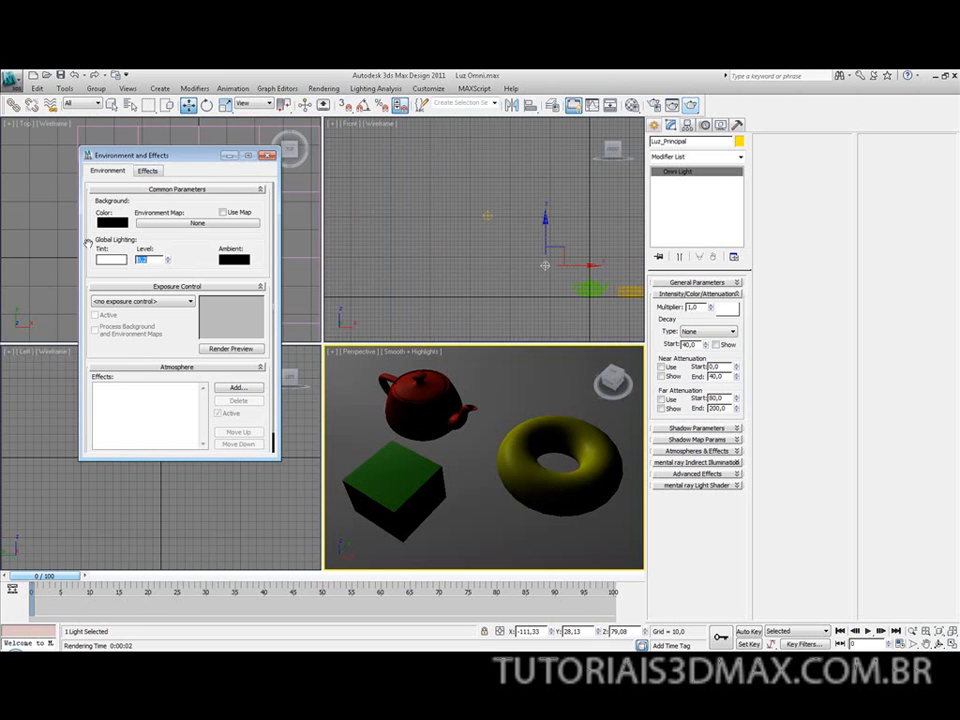
{"action": "left_click", "coordinate": [690, 106]}
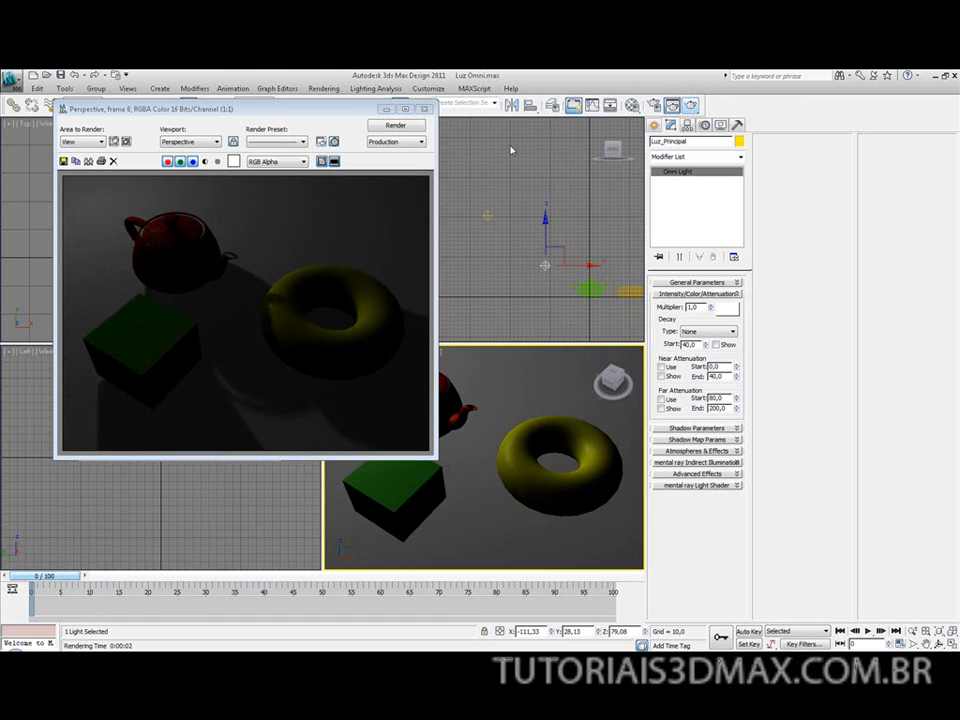
{"action": "left_click", "coordinate": [426, 109]}
Set the Global Lighting level to 1,5 and render the Perspective view, closing the image after viewing it
{"action": "left_click", "coordinate": [155, 259]}
{"action": "left_click_drag", "start_coordinate": [155, 259], "coordinate": [91, 250]}
{"action": "type", "text": "1,0"}
{"action": "key", "text": "Return"}
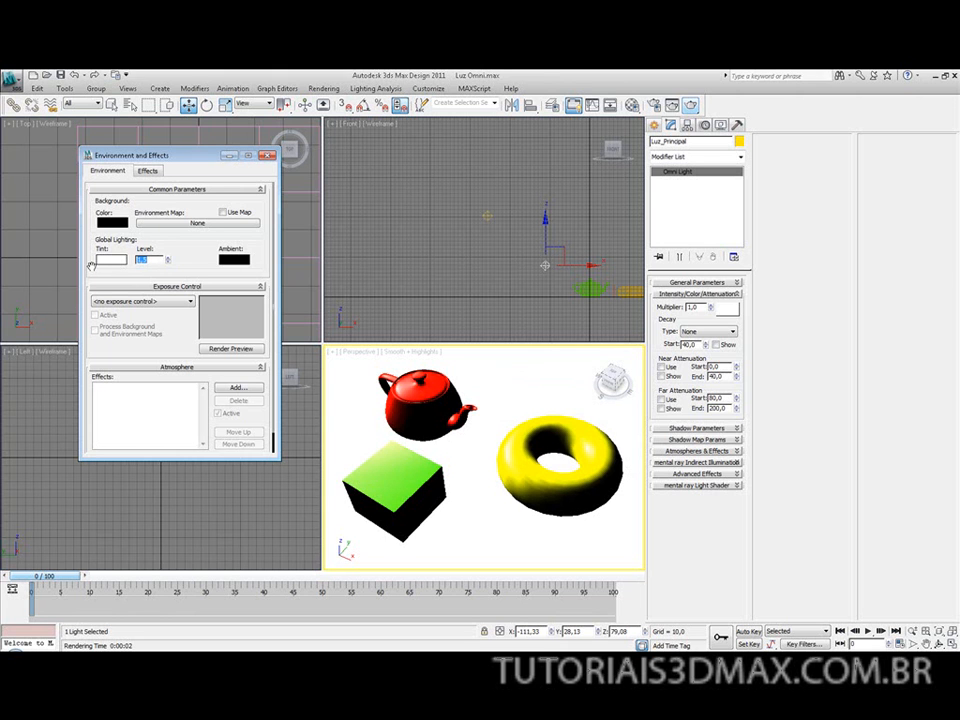
{"action": "left_click", "coordinate": [692, 106]}
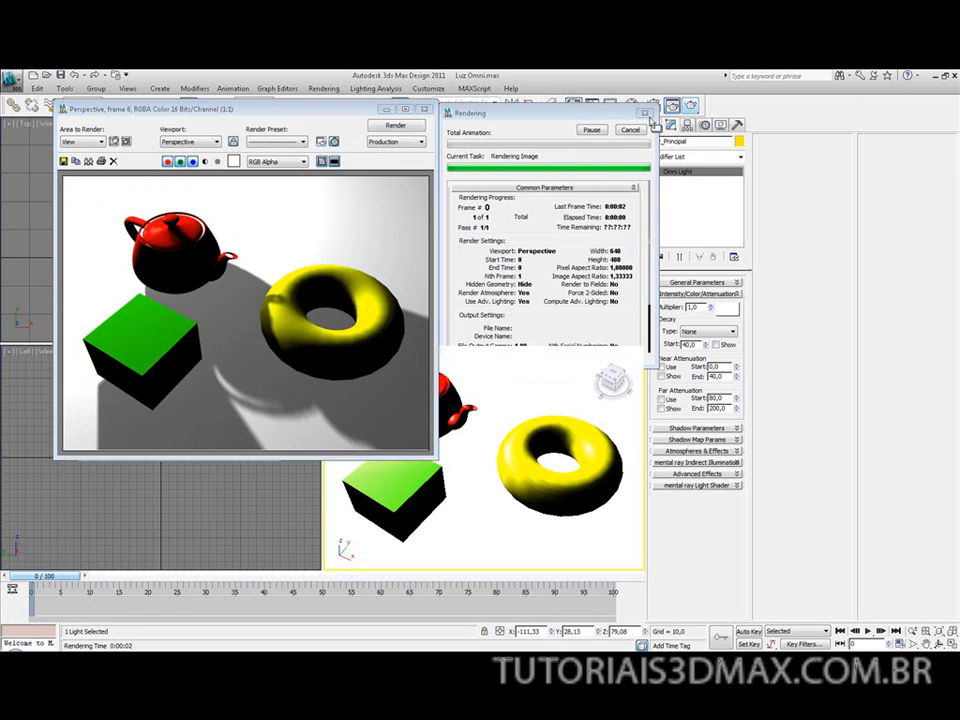
{"action": "left_click", "coordinate": [424, 108]}
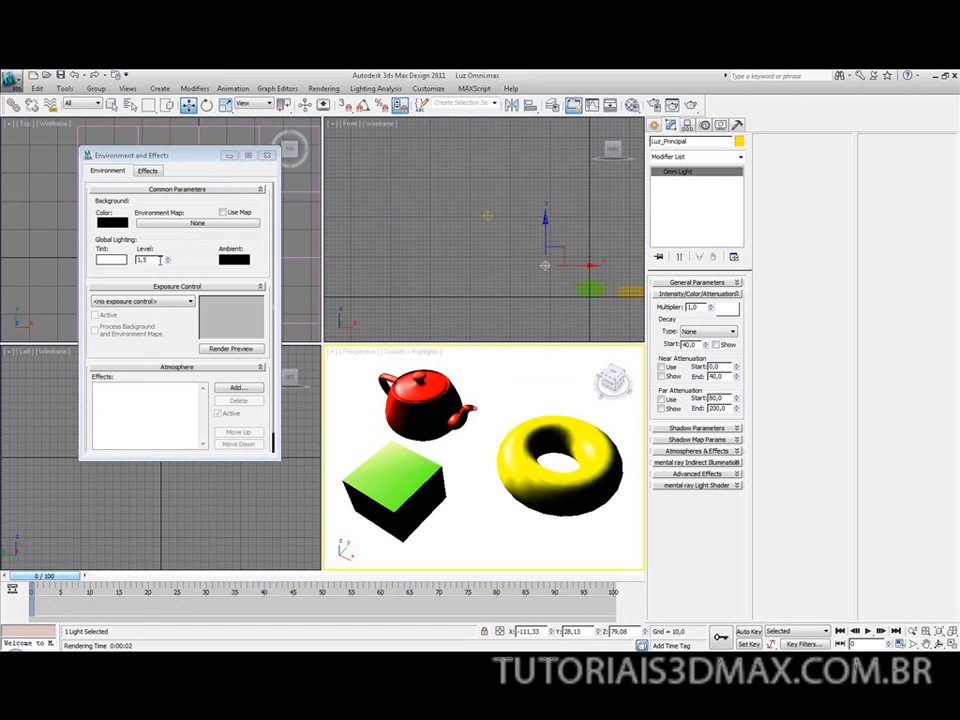
Set the Global Lighting level to 3,0 and render the Perspective view to see the overexposure
{"action": "type", "text": "3"}
{"action": "key", "text": "Return"}
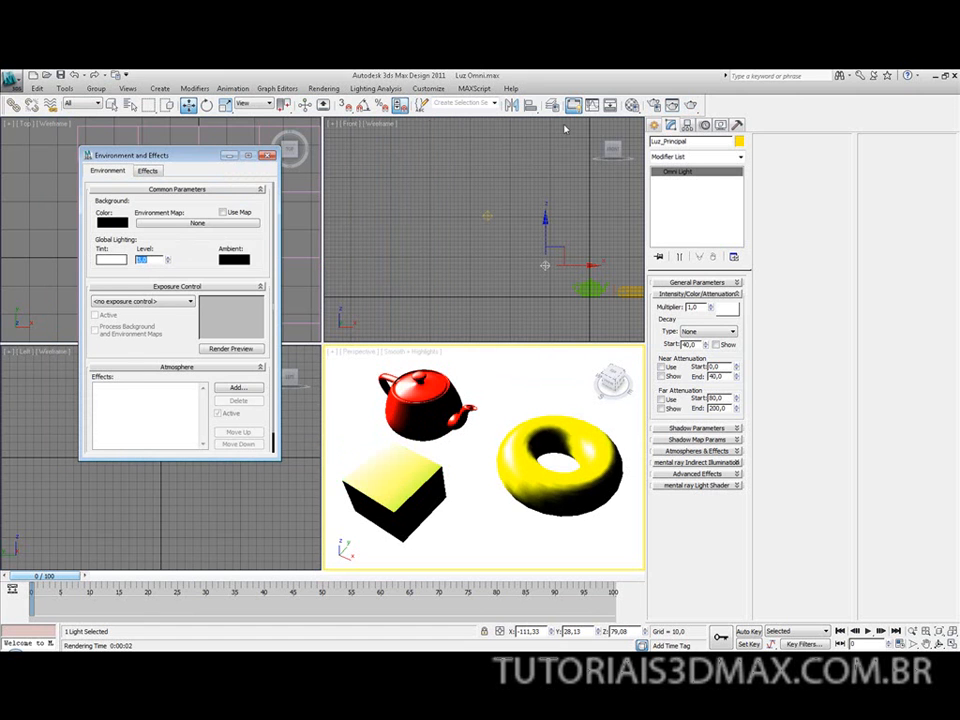
{"action": "left_click", "coordinate": [692, 106]}
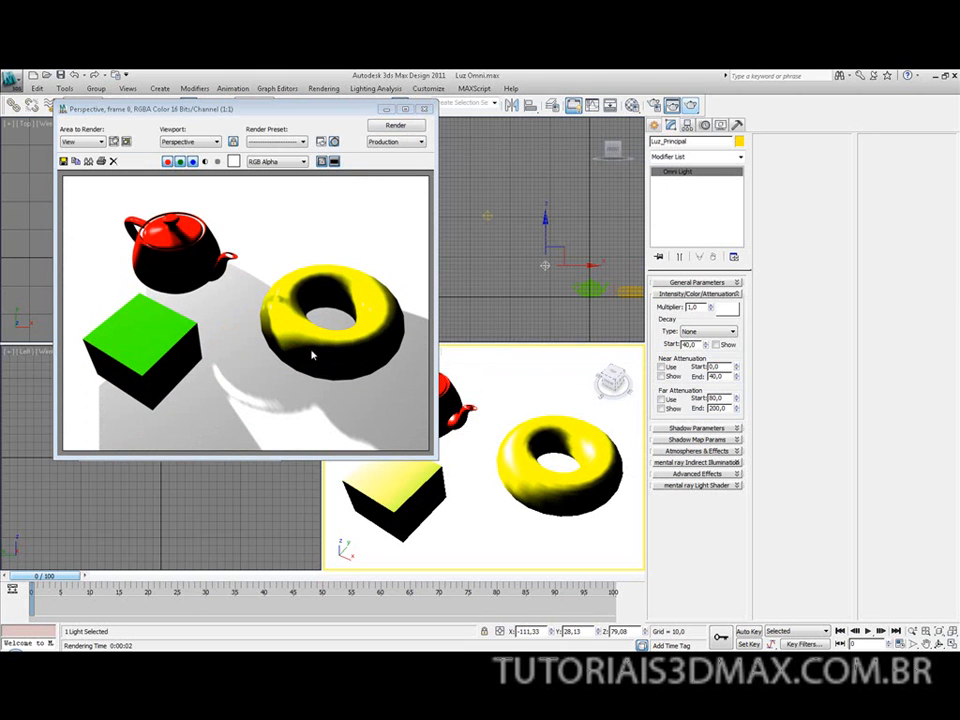
{"action": "left_click", "coordinate": [424, 110]}
Set the Global Lighting level to 1,0, close the Environment settings and render the Perspective view
{"action": "left_click_drag", "start_coordinate": [156, 261], "coordinate": [108, 259]}
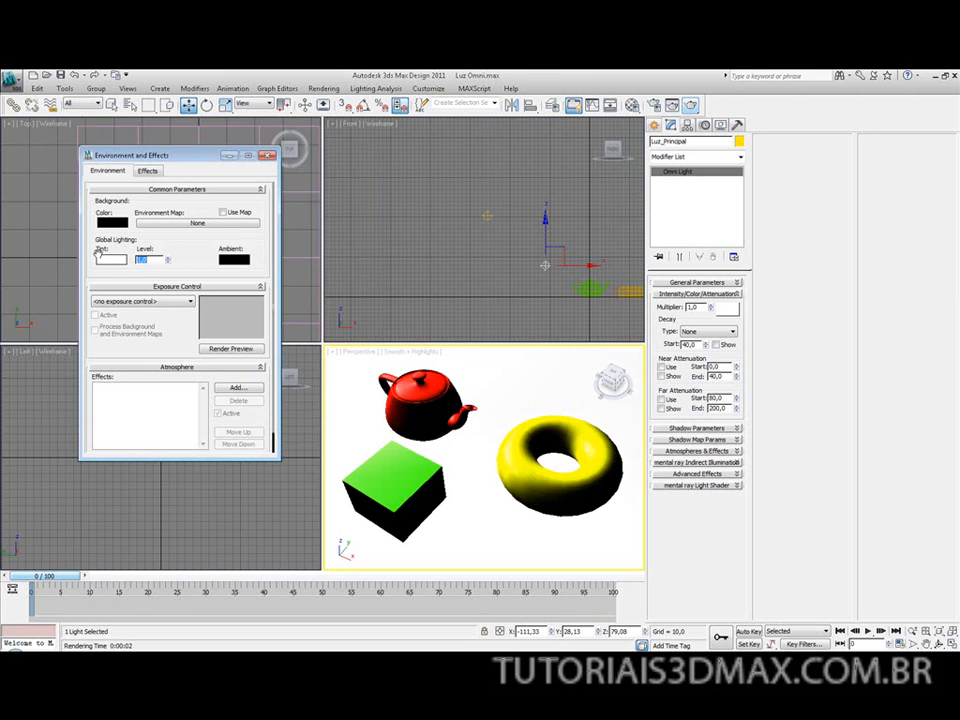
{"action": "middle_click", "coordinate": [478, 385]}
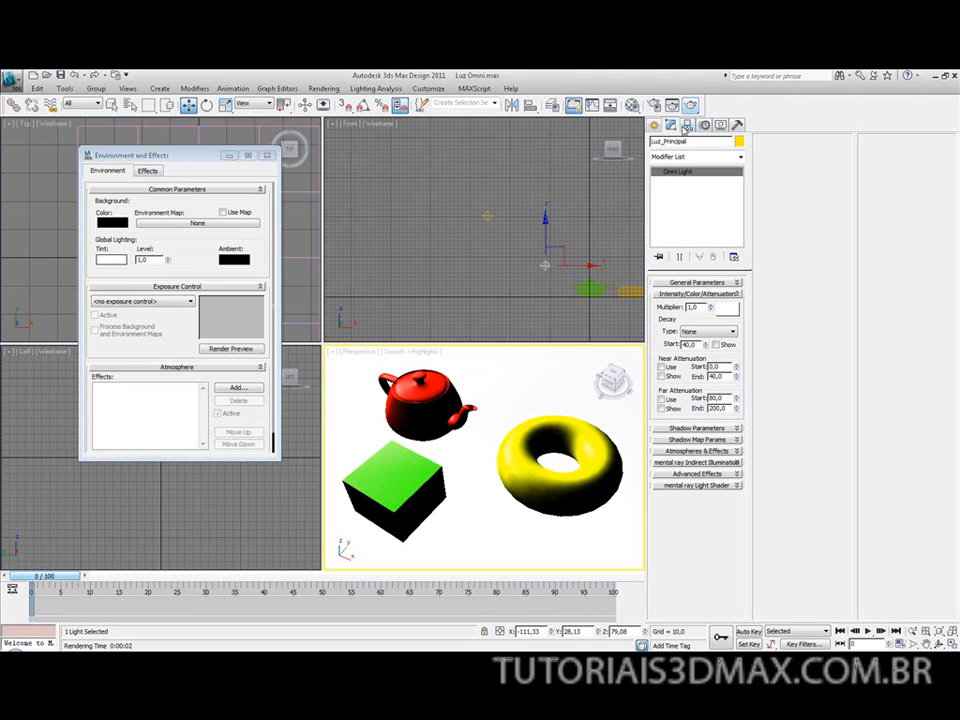
{"action": "left_click", "coordinate": [267, 155]}
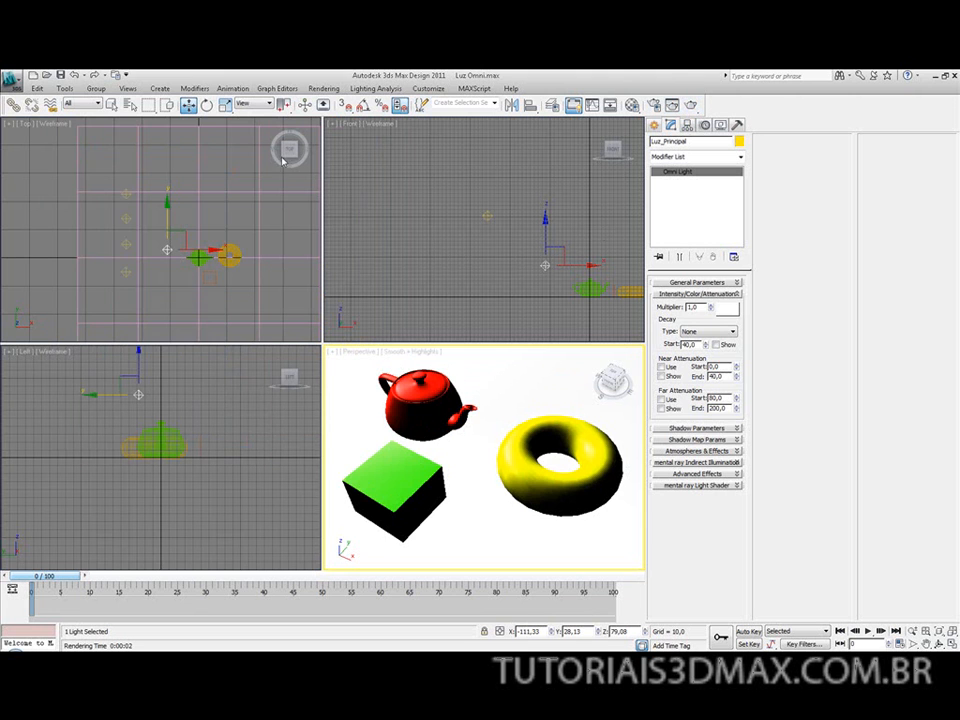
{"action": "left_click", "coordinate": [691, 105]}
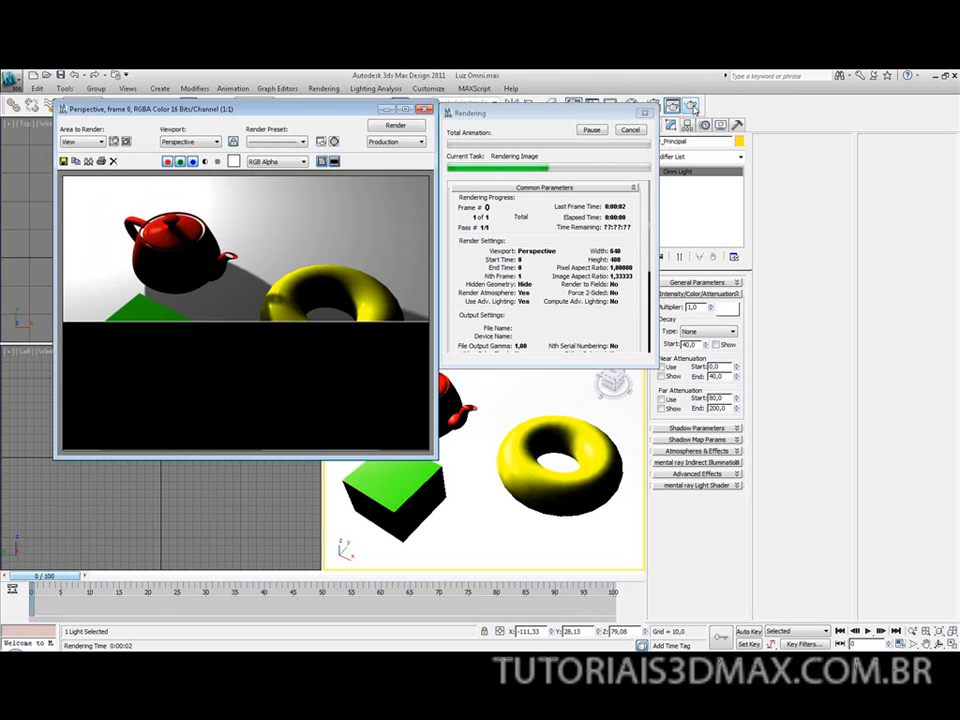
{"action": "left_click", "coordinate": [425, 109]}
Raise the Luz_Principal omni light in the Left view to about Z 439 and render the Perspective view
{"action": "middle_click", "coordinate": [181, 256]}
{"action": "middle_click_drag", "start_coordinate": [141, 369], "coordinate": [135, 411]}
{"action": "scroll", "coordinate": [137, 419], "scroll_direction": "down", "scroll_amount": 3}
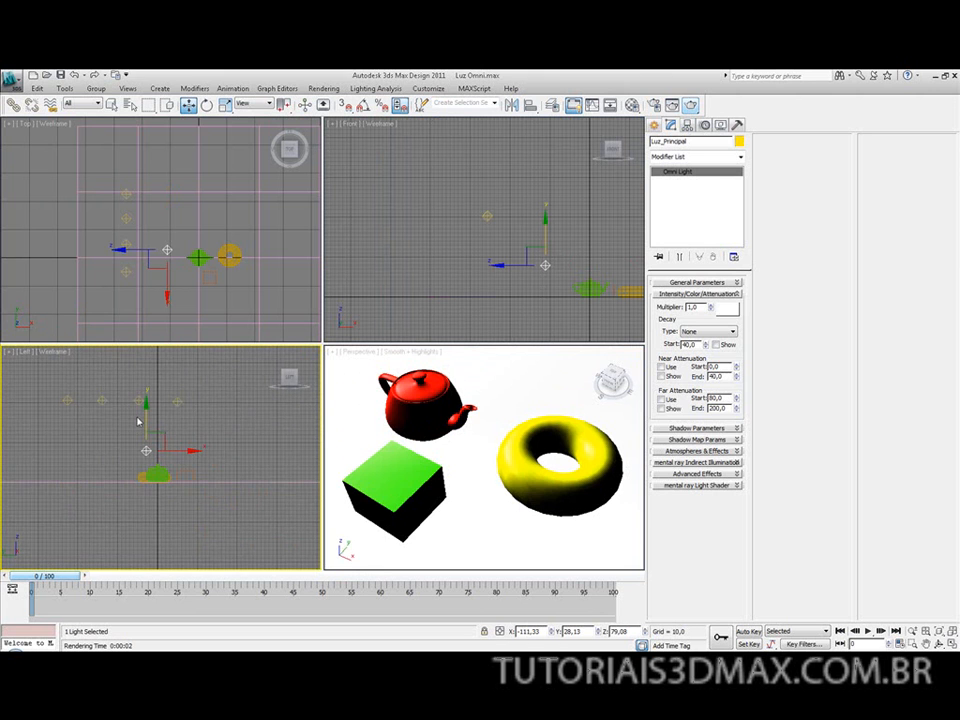
{"action": "left_click_drag", "start_coordinate": [148, 408], "coordinate": [148, 265]}
{"action": "key", "text": "shift+q"}
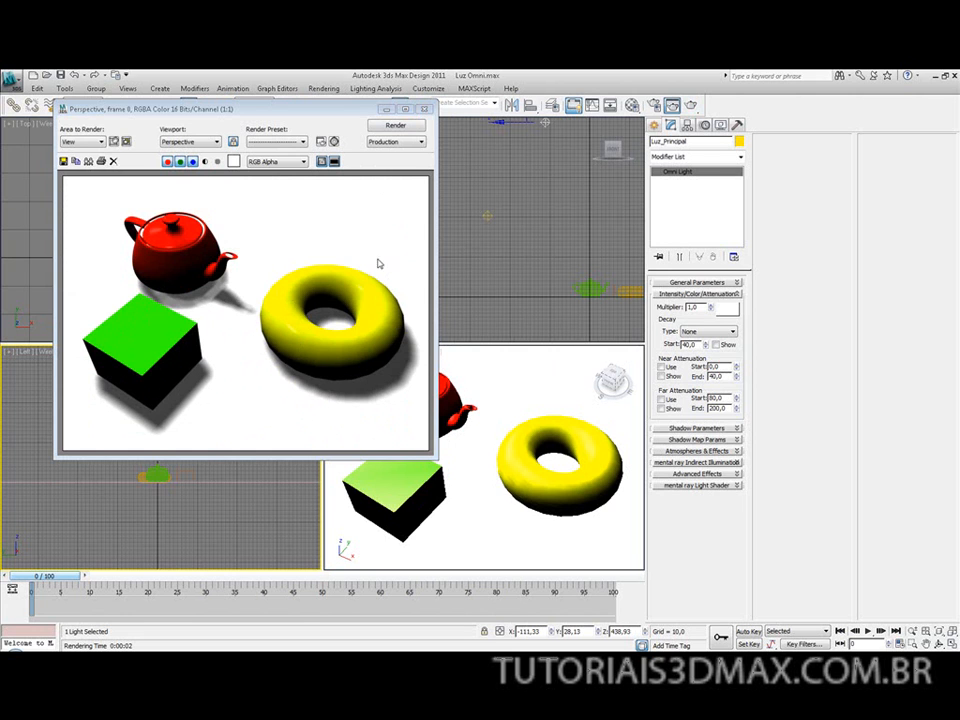
{"action": "left_click", "coordinate": [424, 110]}
Move the Luz_Principal light in the Front view to about X -53, Z 179 and render the Perspective view
{"action": "right_click", "coordinate": [146, 272]}
{"action": "right_click", "coordinate": [442, 202]}
{"action": "middle_click_drag", "start_coordinate": [442, 202], "coordinate": [417, 217]}
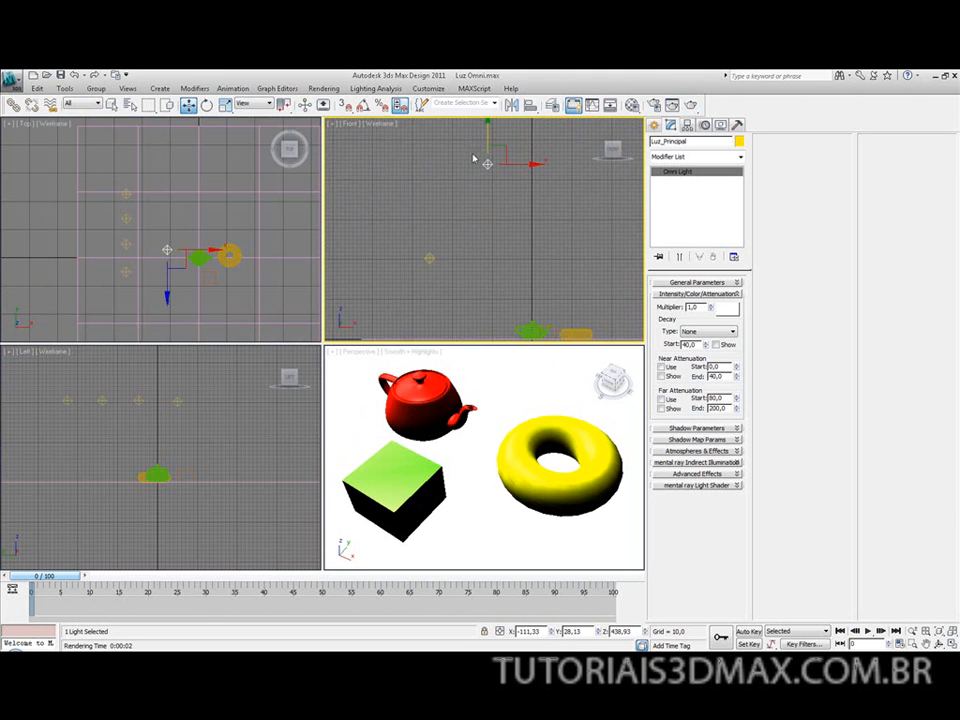
{"action": "mouse_move", "coordinate": [488, 143]}
{"action": "left_mouse_down"}
{"action": "mouse_move", "coordinate": [491, 226]}
{"action": "mouse_move", "coordinate": [511, 247]}
{"action": "left_mouse_up"}
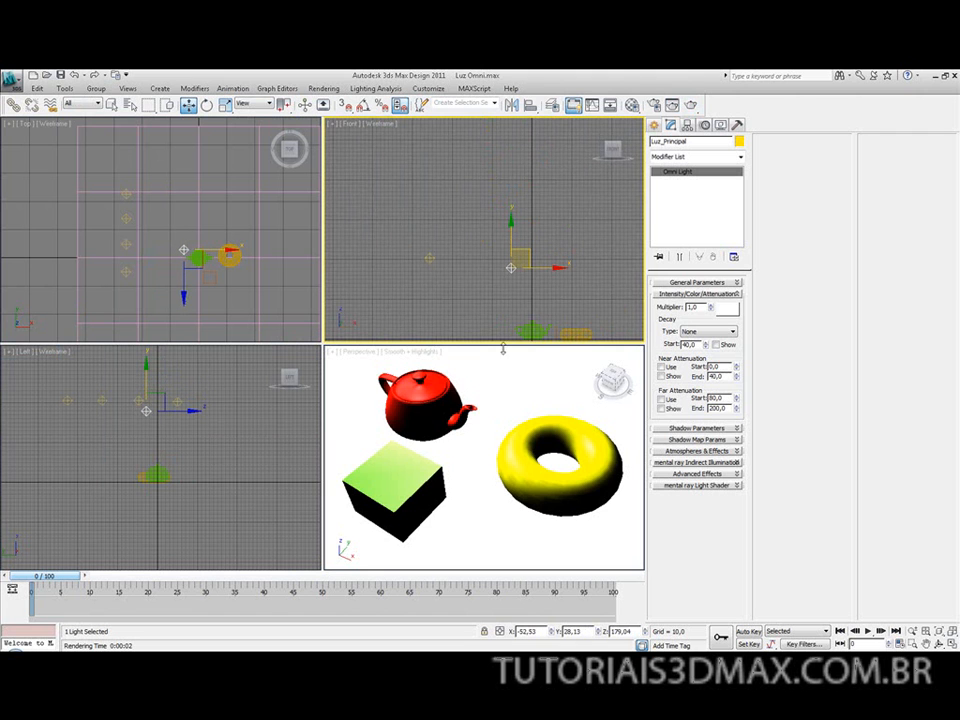
{"action": "left_click", "coordinate": [692, 106]}
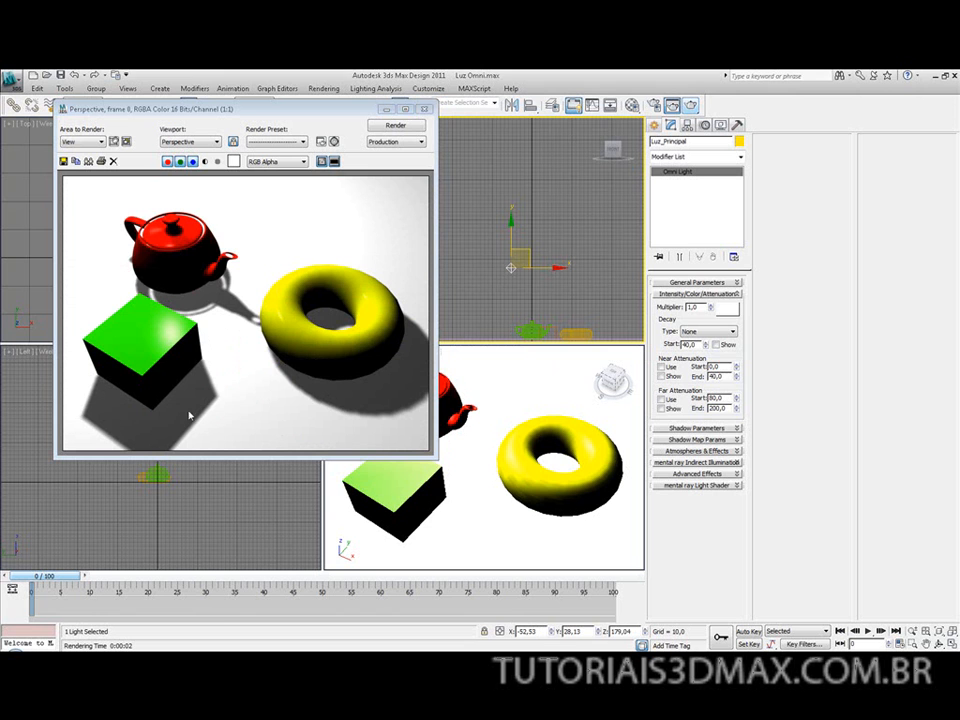
{"action": "left_click", "coordinate": [427, 111]}
Change the Luz_Principal light color to a saturated yellow and render the Perspective view
{"action": "right_click", "coordinate": [479, 403]}
{"action": "key", "text": "alt+z"}
{"action": "left_click_drag", "start_coordinate": [470, 413], "coordinate": [466, 418]}
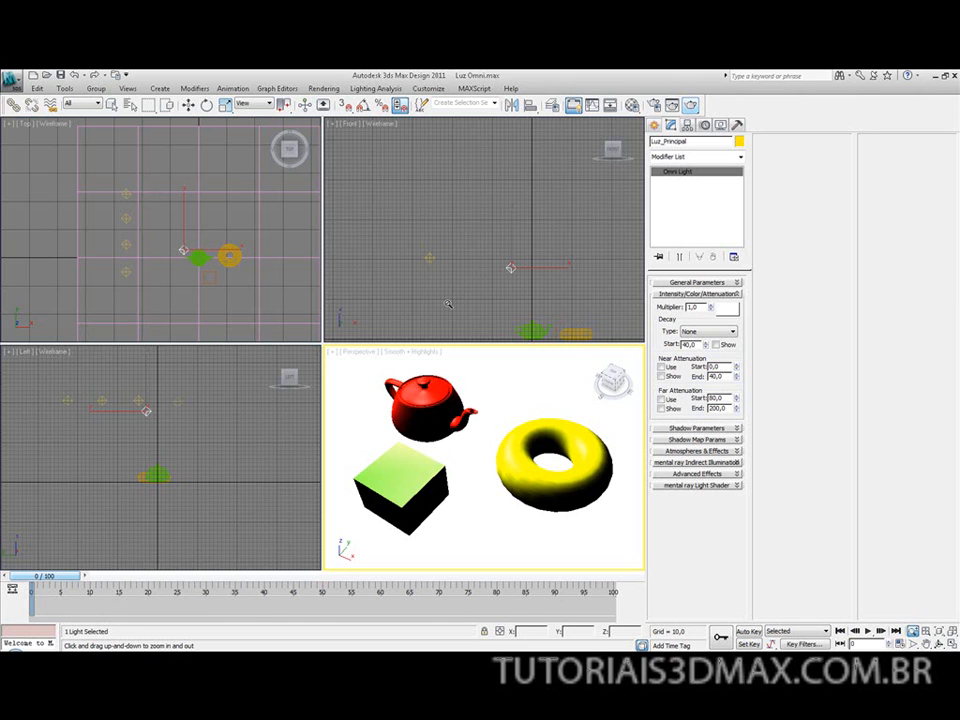
{"action": "left_click", "coordinate": [729, 308]}
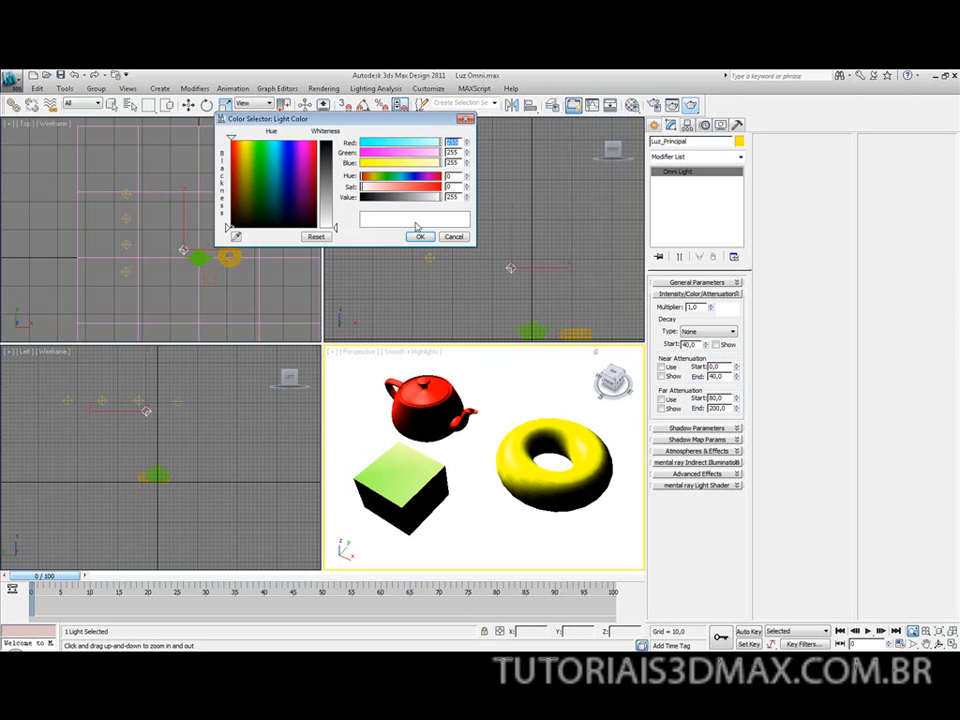
{"action": "left_click_drag", "start_coordinate": [439, 163], "coordinate": [360, 164]}
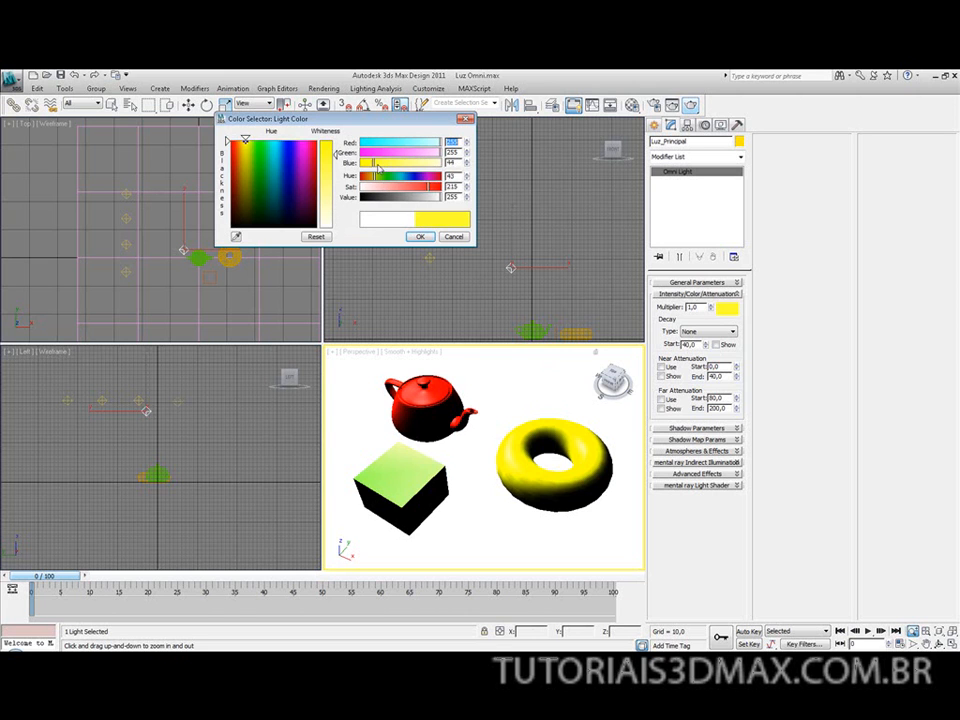
{"action": "left_click", "coordinate": [420, 236]}
{"action": "left_click", "coordinate": [690, 105]}
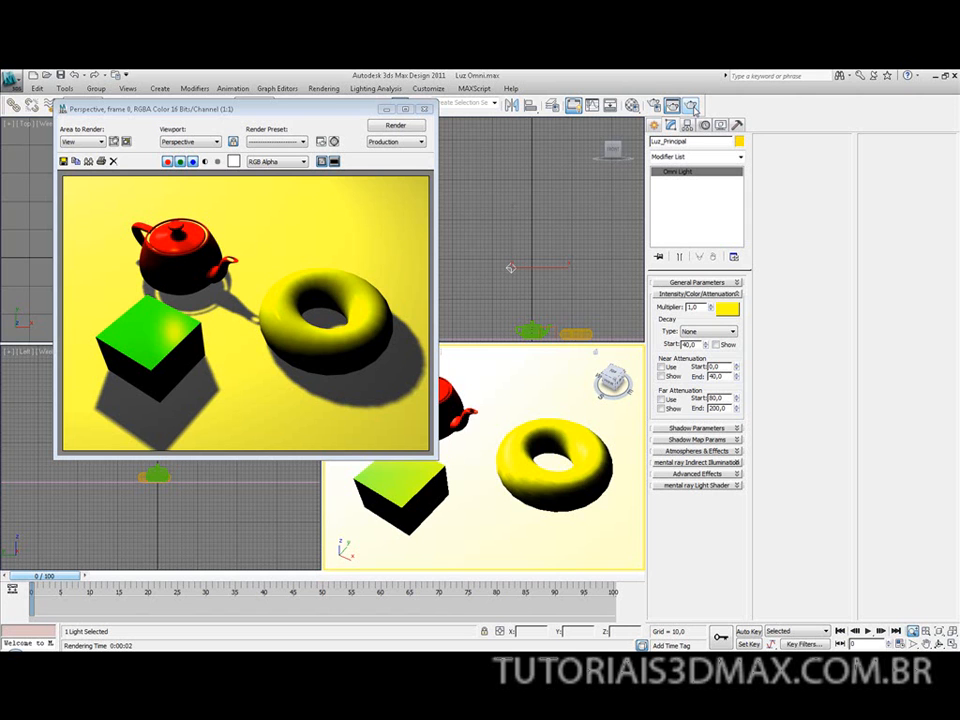
Lighten the light color to a pale yellow with a Blue value of 156 and render the scene
{"action": "left_click", "coordinate": [727, 308]}
{"action": "left_click_drag", "start_coordinate": [334, 145], "coordinate": [334, 190]}
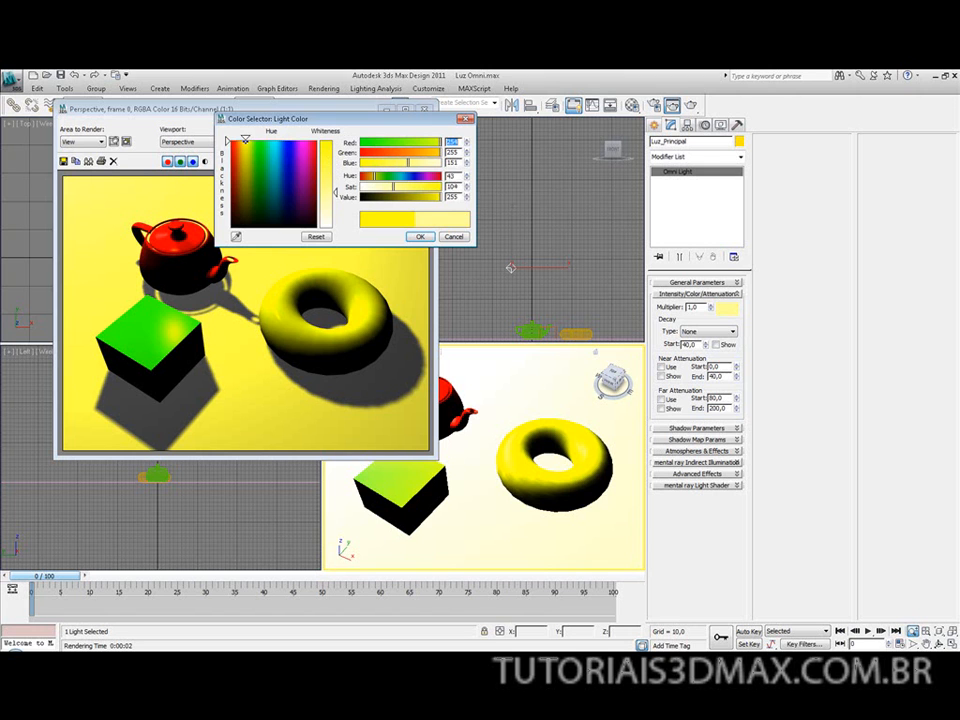
{"action": "left_click", "coordinate": [420, 236]}
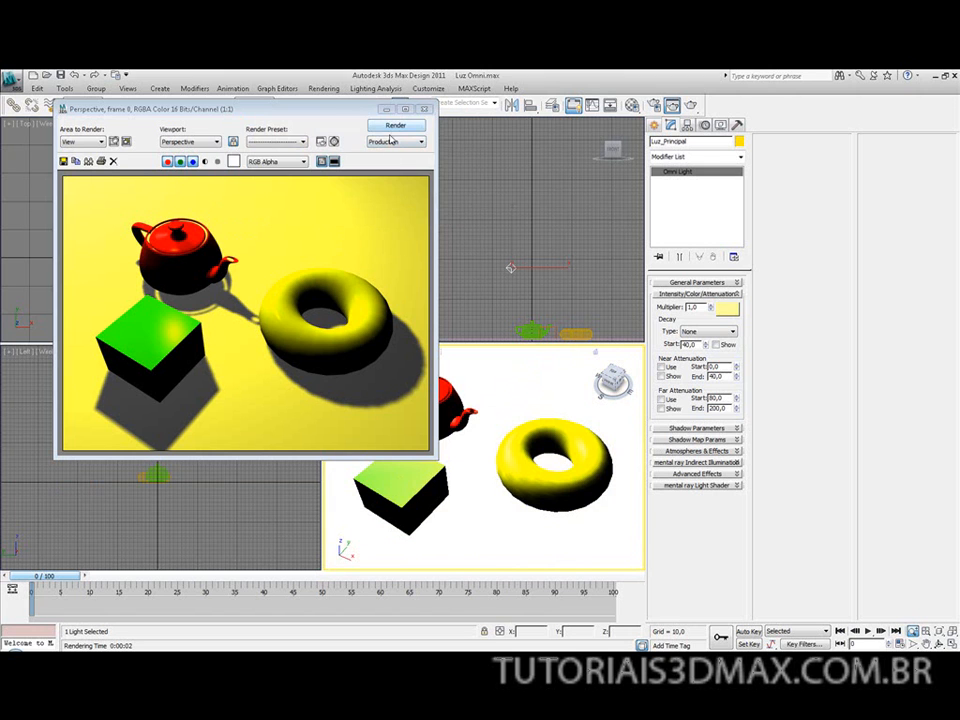
{"action": "left_click", "coordinate": [394, 126]}
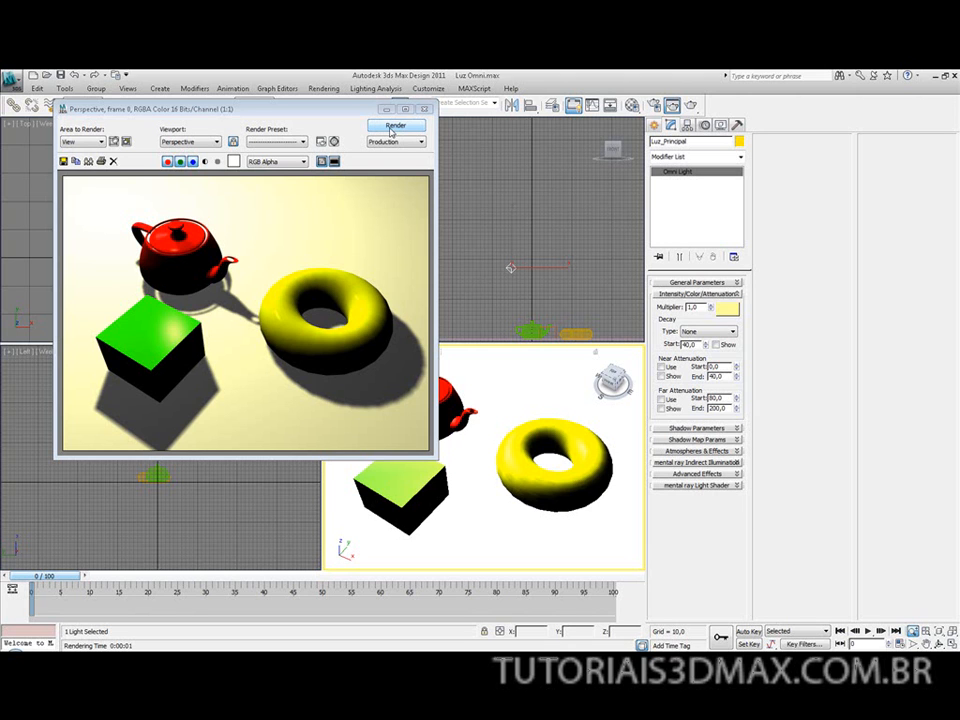
Change the light color to a saturated violet-blue with hue 177, render the scene and close the image
{"action": "left_click", "coordinate": [726, 309]}
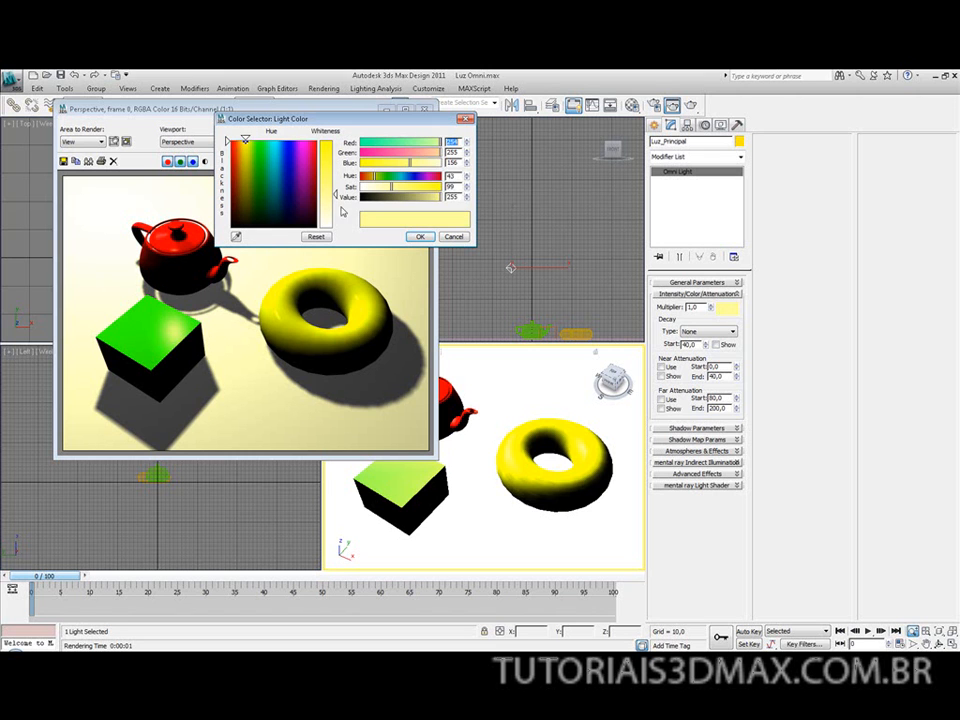
{"action": "left_click_drag", "start_coordinate": [245, 137], "coordinate": [290, 137]}
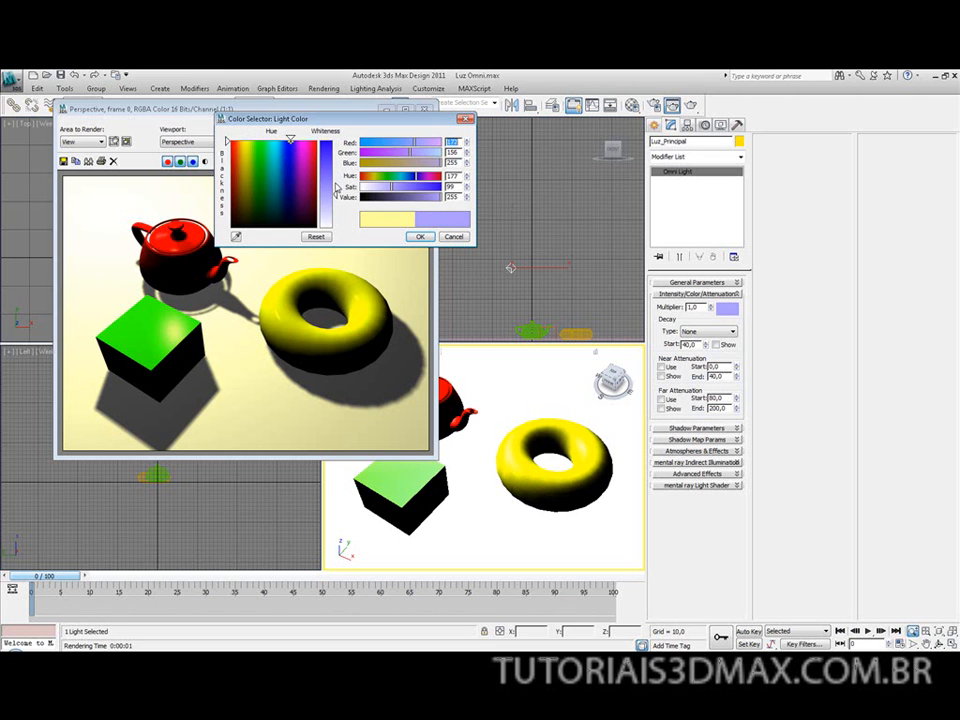
{"action": "left_click", "coordinate": [420, 236]}
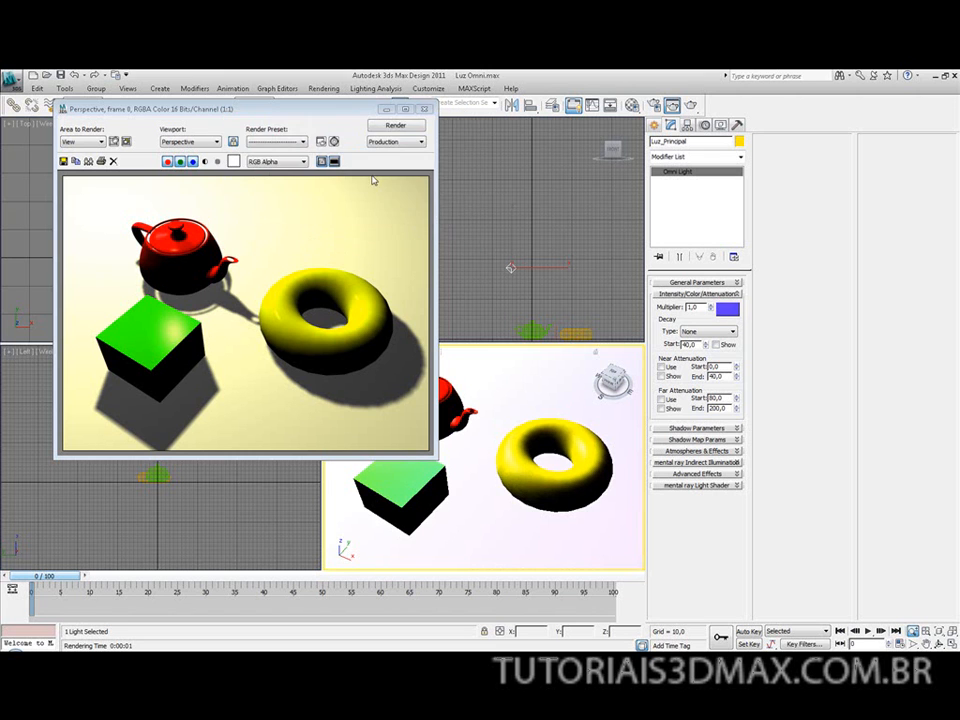
{"action": "left_click", "coordinate": [390, 127]}
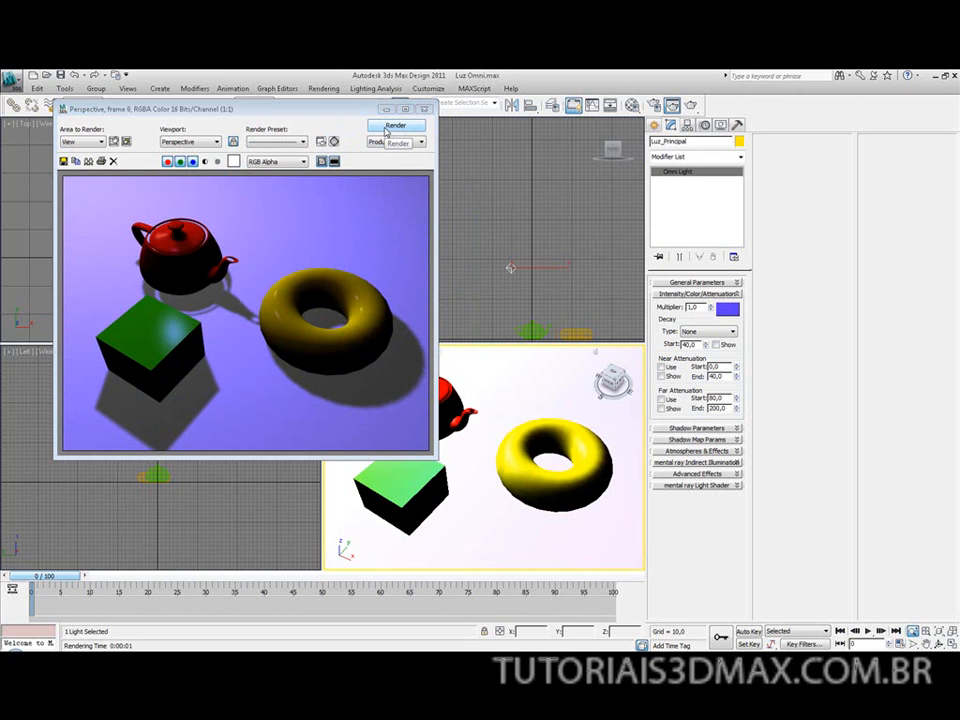
{"action": "left_click", "coordinate": [426, 111]}
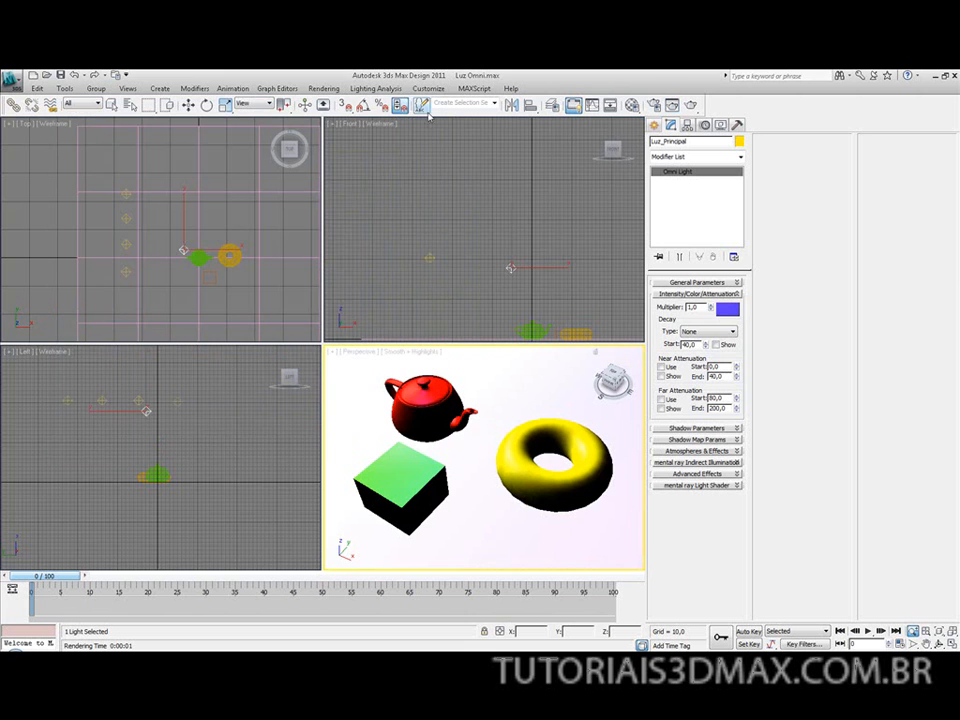
Change the luz_rosquinha omni light's color to pink with Red 255, Green 86 and Blue 199
{"action": "left_click", "coordinate": [188, 104]}
{"action": "right_click", "coordinate": [51, 219]}
{"action": "left_click", "coordinate": [51, 219]}
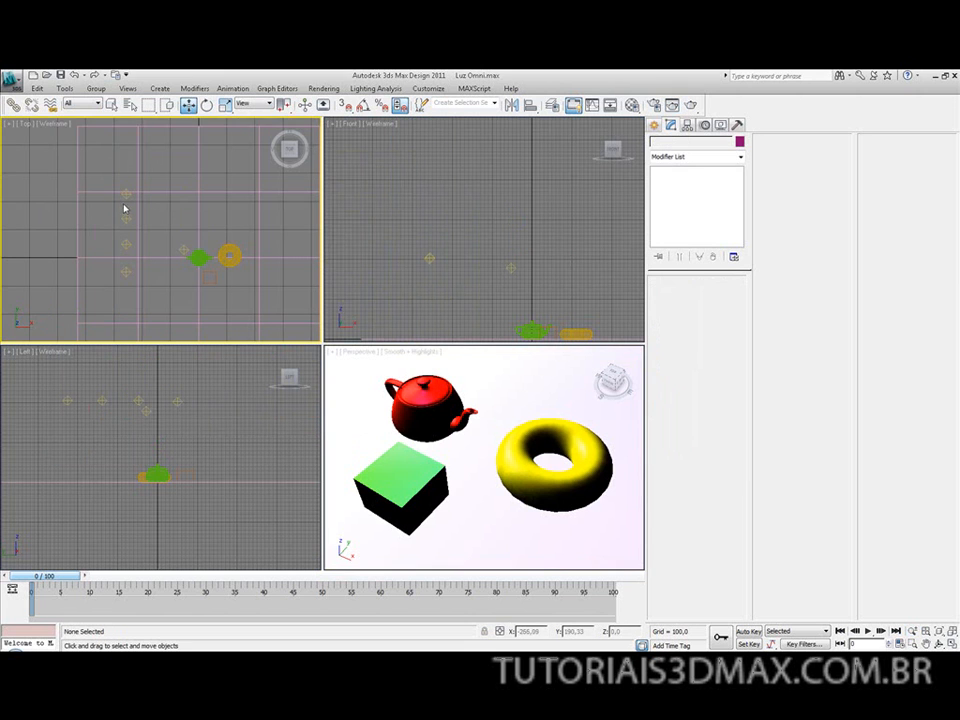
{"action": "left_click", "coordinate": [127, 193]}
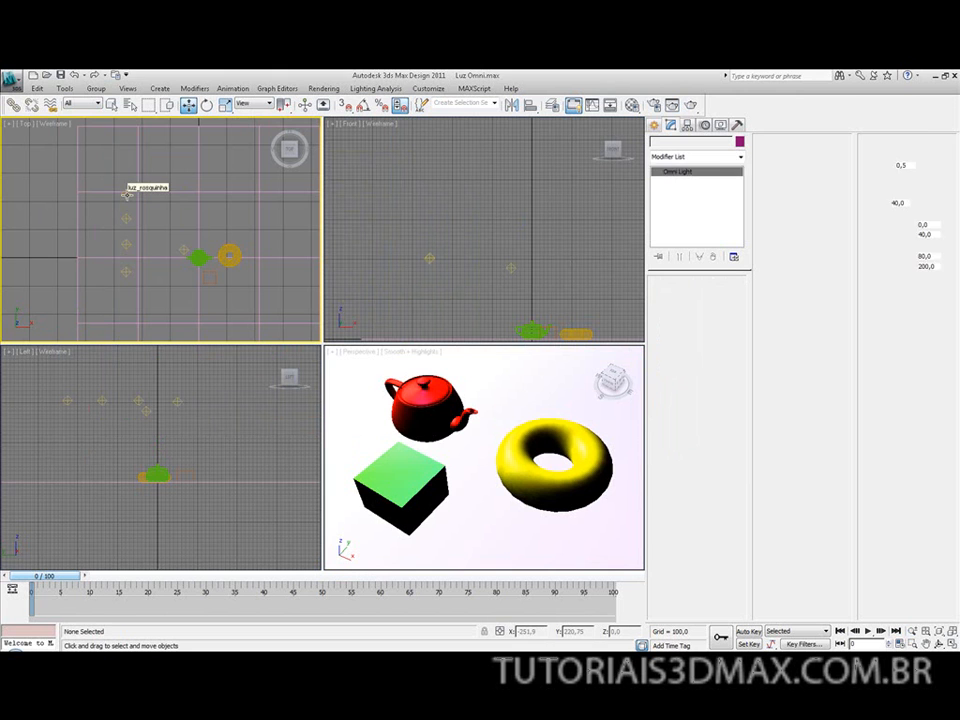
{"action": "left_click", "coordinate": [725, 314]}
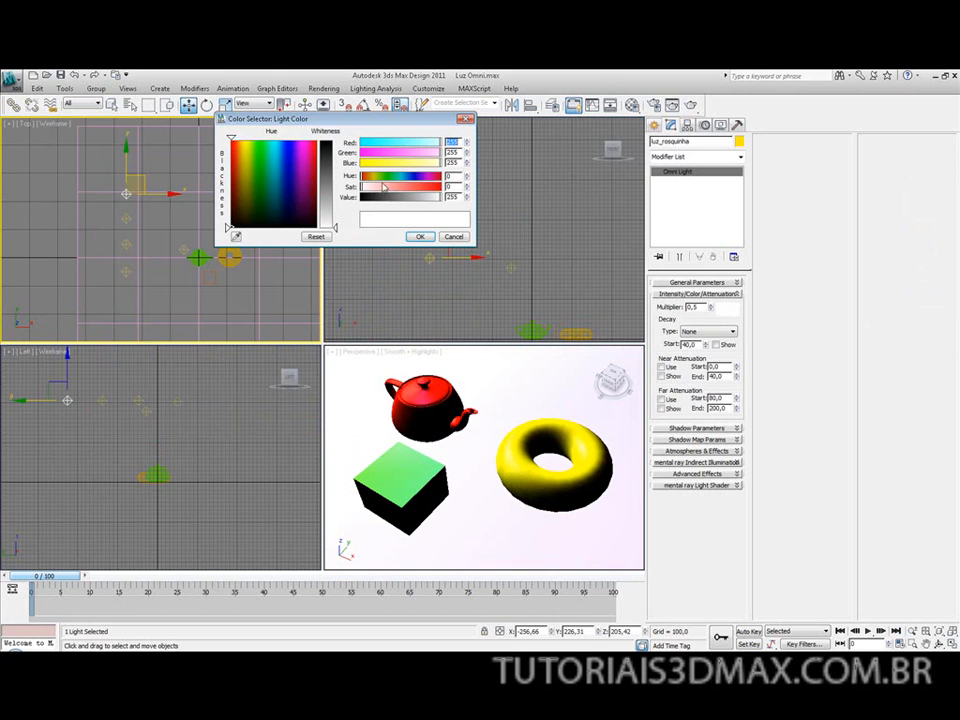
{"action": "left_click", "coordinate": [423, 163]}
{"action": "left_click_drag", "start_coordinate": [422, 154], "coordinate": [395, 154]}
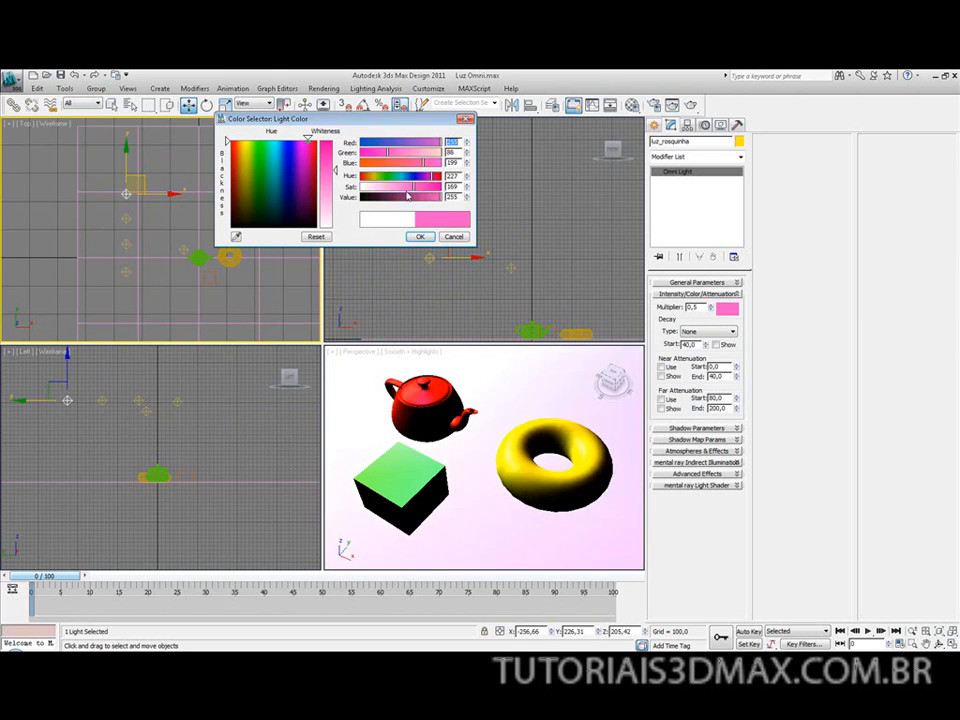
{"action": "left_click", "coordinate": [420, 236]}
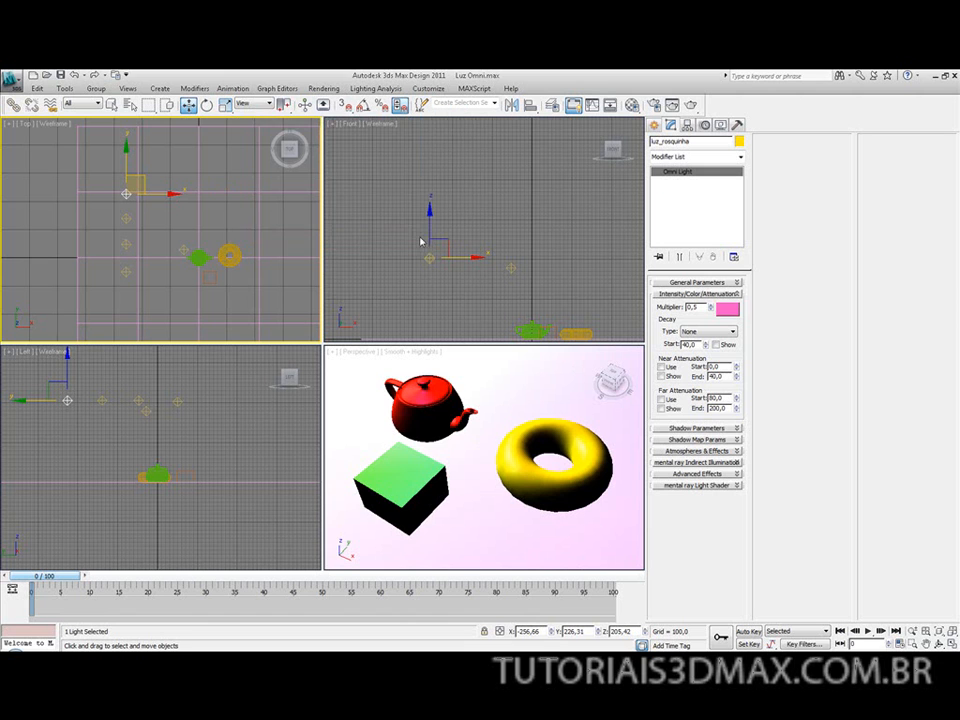
Change the luz_bule omni light's color to a medium green
{"action": "left_click", "coordinate": [127, 218]}
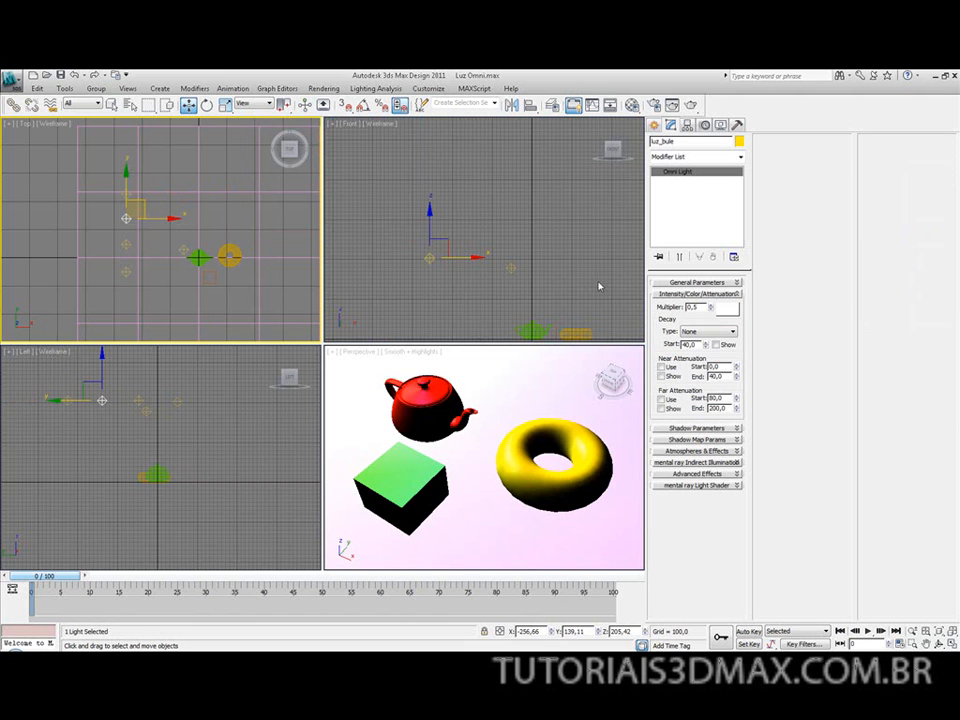
{"action": "left_click", "coordinate": [727, 308]}
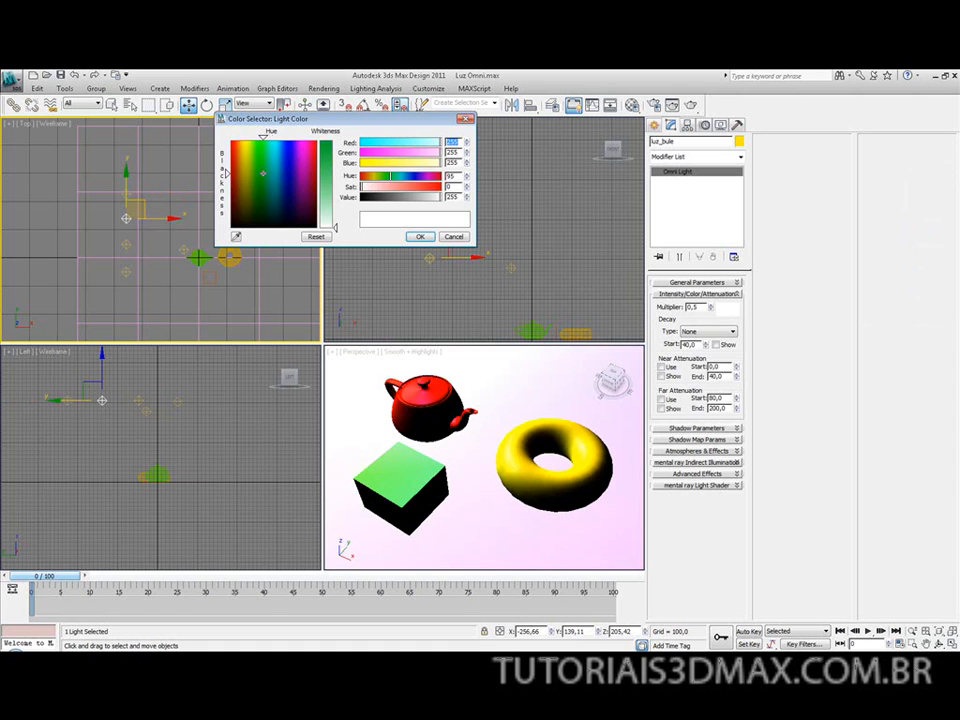
{"action": "left_click", "coordinate": [261, 173]}
{"action": "left_click", "coordinate": [418, 236]}
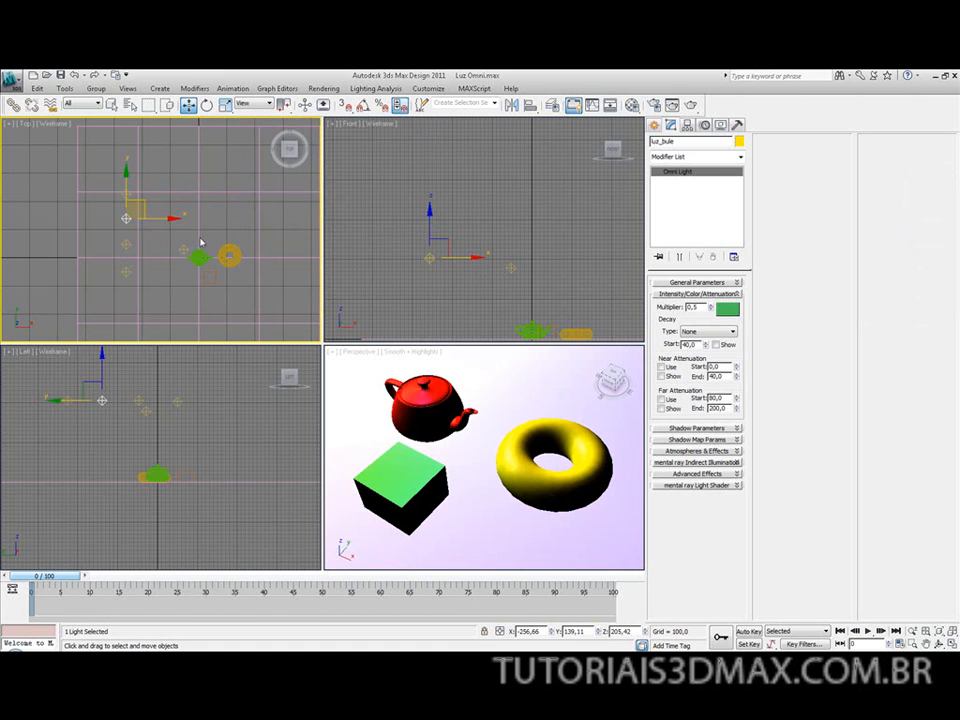
Change the luz_chao omni light's color to a fully saturated red
{"action": "left_click", "coordinate": [129, 244]}
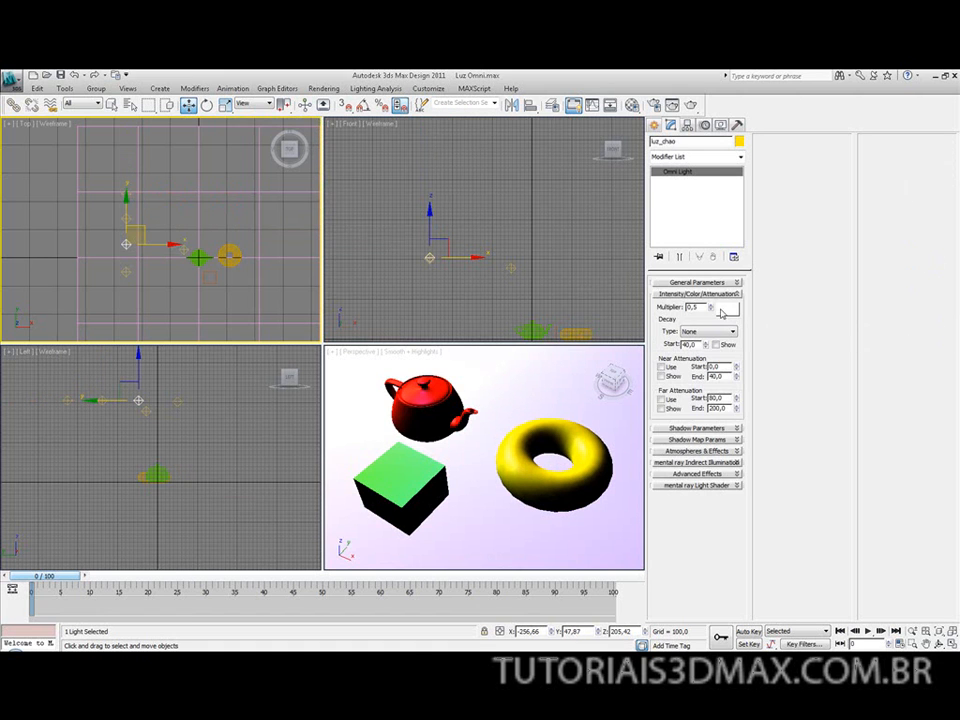
{"action": "left_click", "coordinate": [727, 309]}
{"action": "left_click_drag", "start_coordinate": [298, 197], "coordinate": [317, 139]}
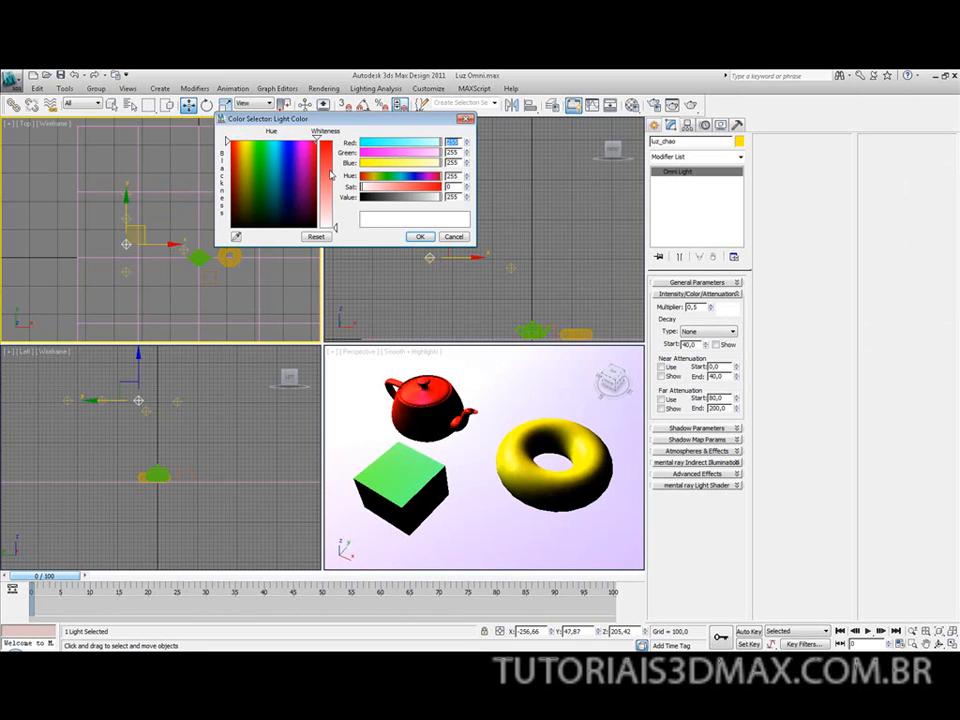
{"action": "left_click_drag", "start_coordinate": [335, 228], "coordinate": [336, 144]}
{"action": "left_click", "coordinate": [418, 236]}
Change the luz_cubo light's color to orange with Red 255, Green 120 and Blue 0, then render the Perspective view and close the image
{"action": "left_click", "coordinate": [126, 271]}
{"action": "left_click", "coordinate": [725, 311]}
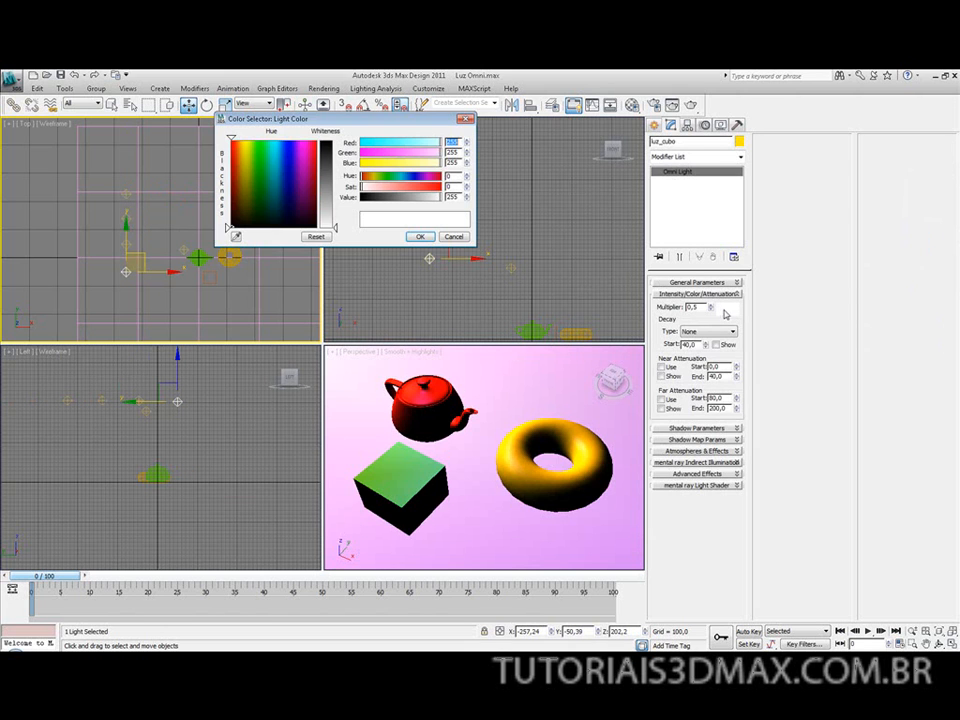
{"action": "left_click", "coordinate": [290, 171]}
{"action": "mouse_move", "coordinate": [290, 171]}
{"action": "left_mouse_down"}
{"action": "mouse_move", "coordinate": [304, 155]}
{"action": "mouse_move", "coordinate": [293, 142]}
{"action": "mouse_move", "coordinate": [238, 140]}
{"action": "left_mouse_up"}
{"action": "left_click_drag", "start_coordinate": [335, 227], "coordinate": [334, 143]}
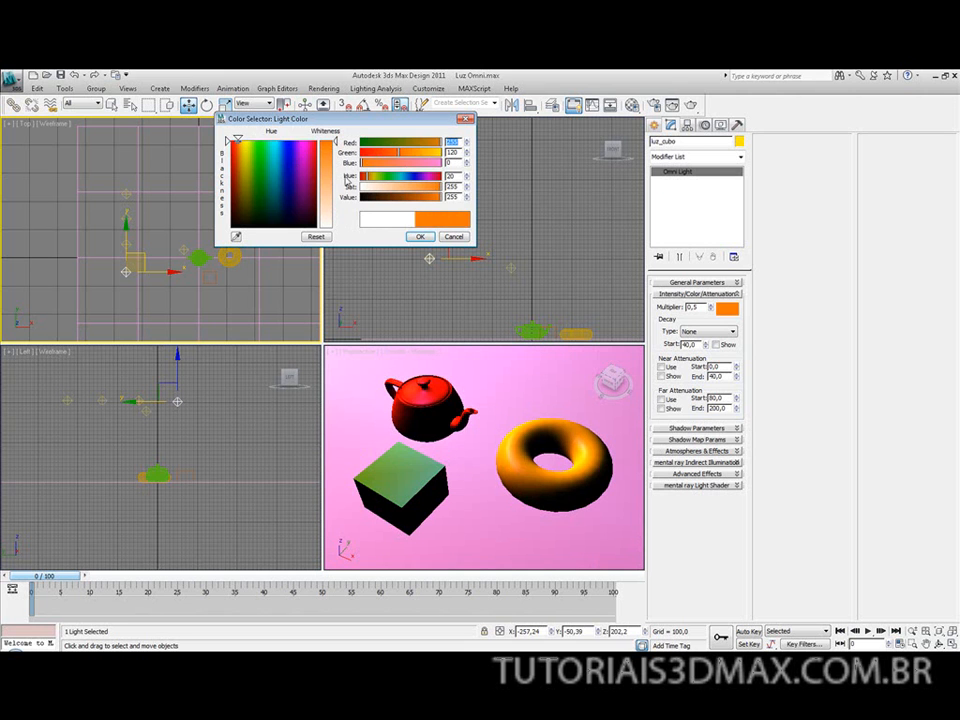
{"action": "left_click", "coordinate": [418, 239]}
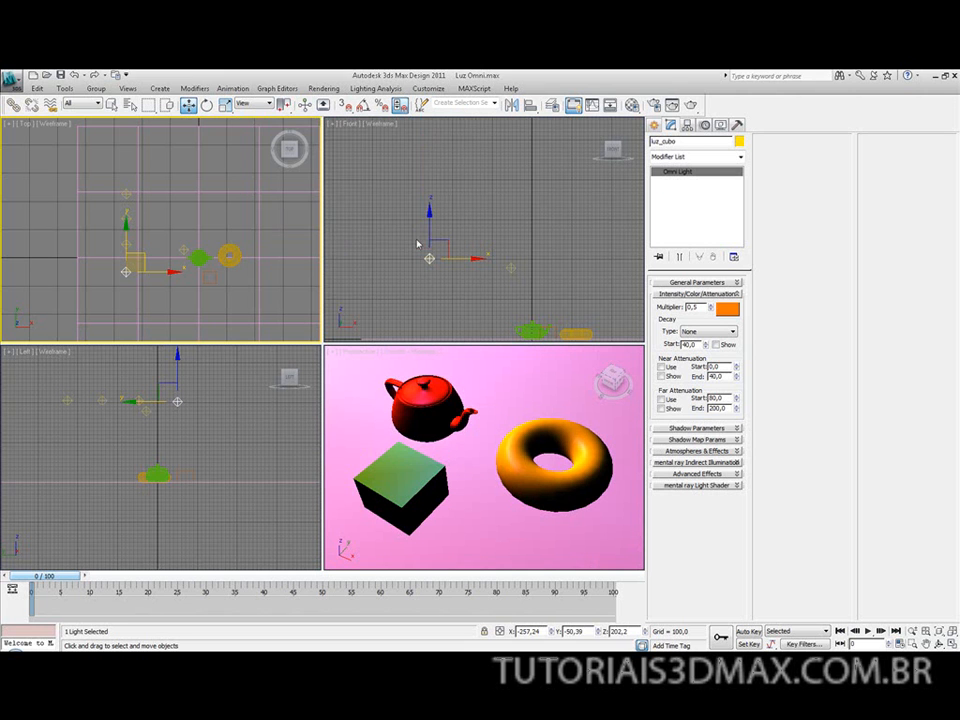
{"action": "left_click", "coordinate": [693, 106]}
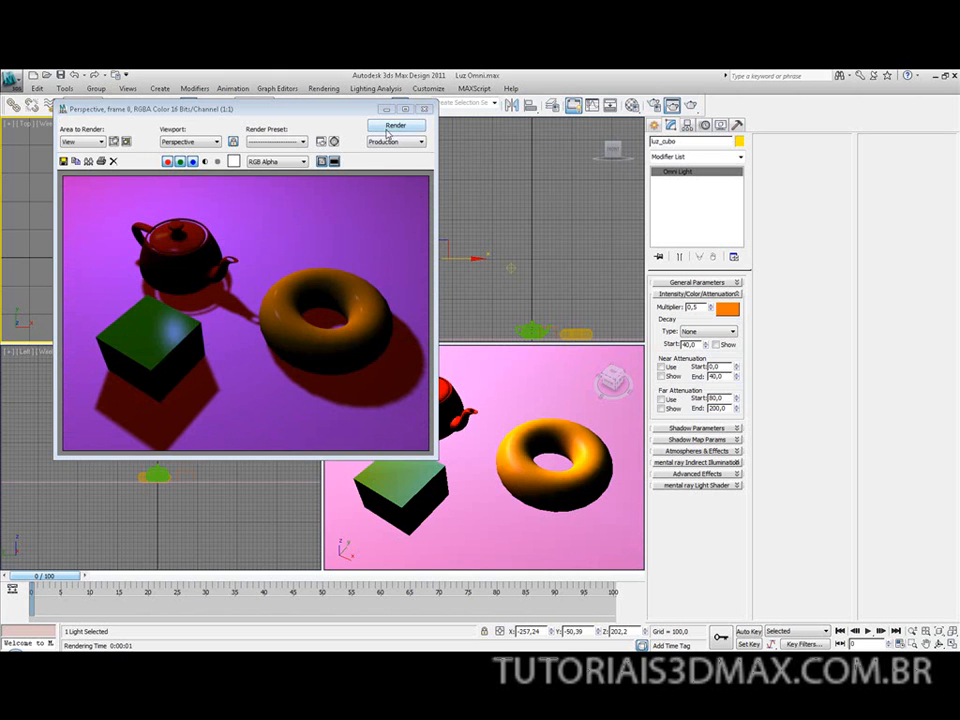
{"action": "left_click", "coordinate": [426, 111]}
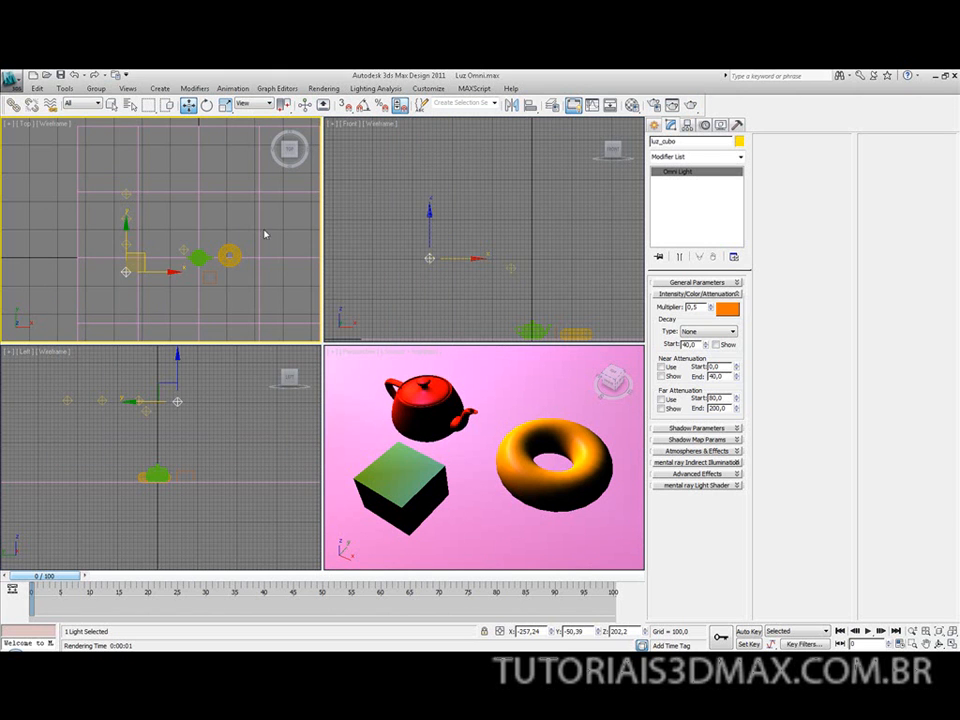
Set the Luz_Principal light's color to white, render the Perspective view and close the image
{"action": "left_click", "coordinate": [181, 246]}
{"action": "left_click", "coordinate": [183, 250]}
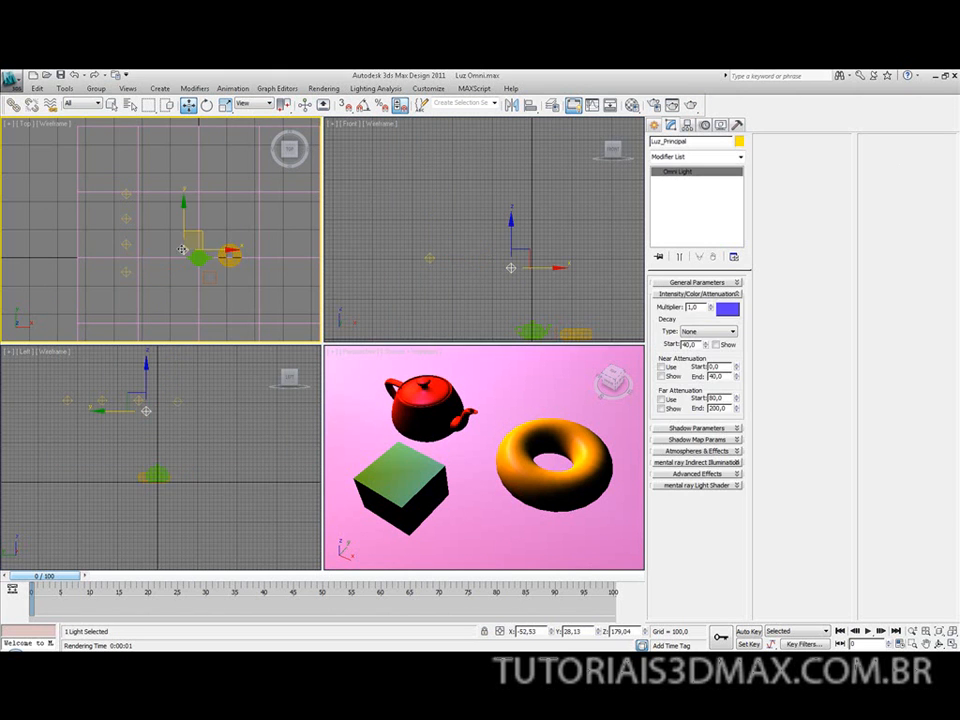
{"action": "left_click", "coordinate": [727, 308]}
{"action": "left_click_drag", "start_coordinate": [337, 164], "coordinate": [338, 236]}
{"action": "left_click", "coordinate": [420, 237]}
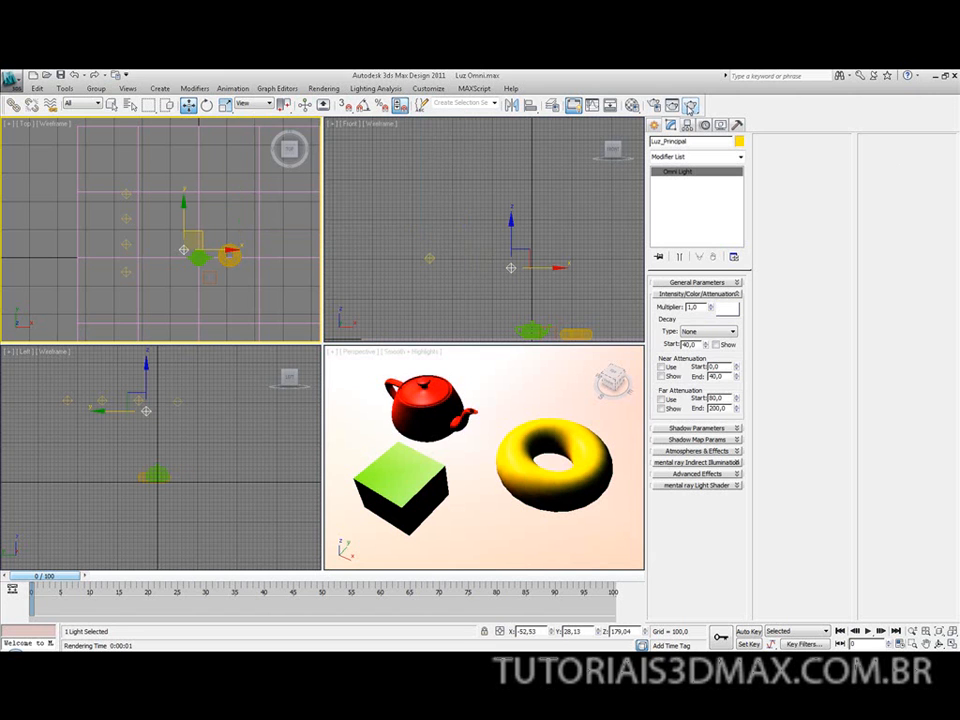
{"action": "left_click", "coordinate": [692, 106]}
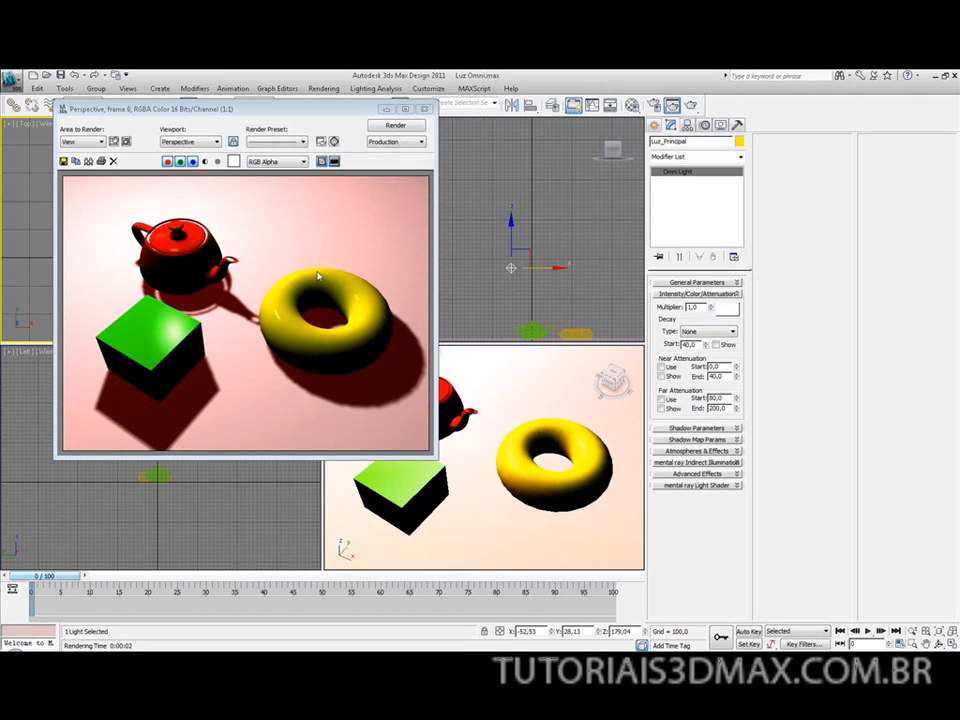
{"action": "left_click", "coordinate": [424, 108]}
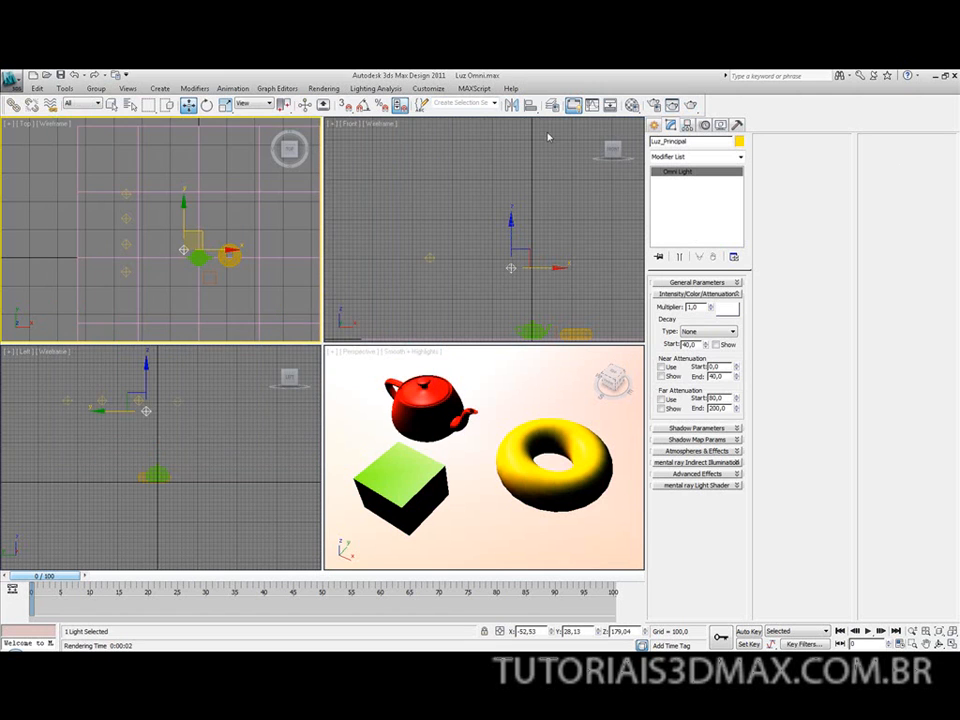
Open the Material Editor and change the bule material's ambient and diffuse color to white
{"action": "left_click", "coordinate": [632, 105]}
{"action": "left_click", "coordinate": [702, 171]}
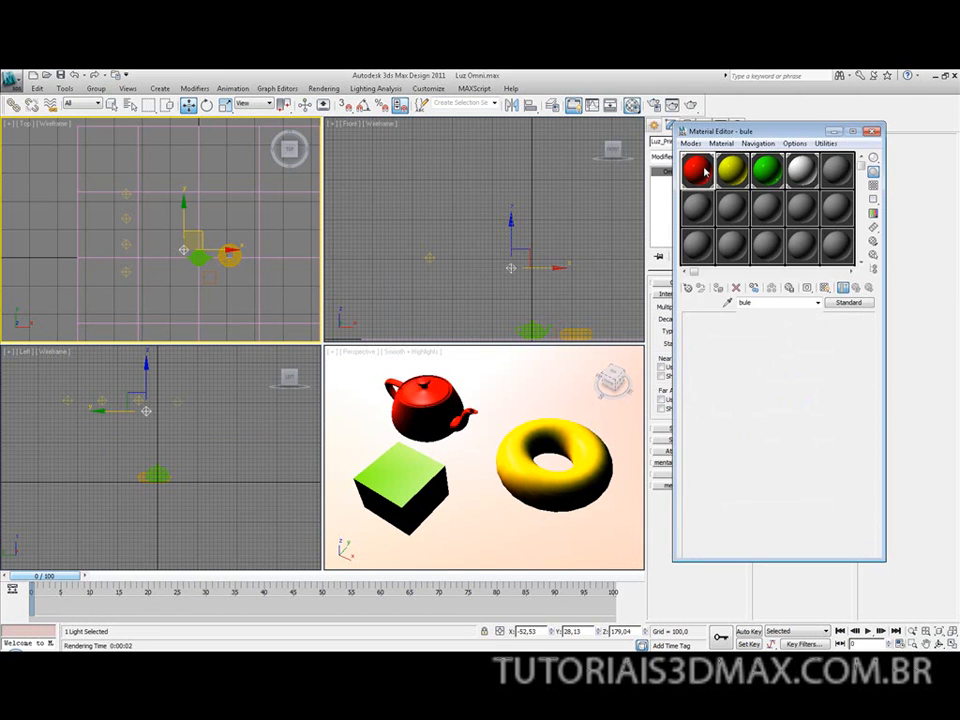
{"action": "left_click", "coordinate": [744, 377]}
{"action": "left_click_drag", "start_coordinate": [327, 160], "coordinate": [328, 230]}
{"action": "left_click", "coordinate": [429, 238]}
Change the rosquinha material's ambient and diffuse color to white
{"action": "left_click", "coordinate": [730, 173]}
{"action": "left_click", "coordinate": [744, 377]}
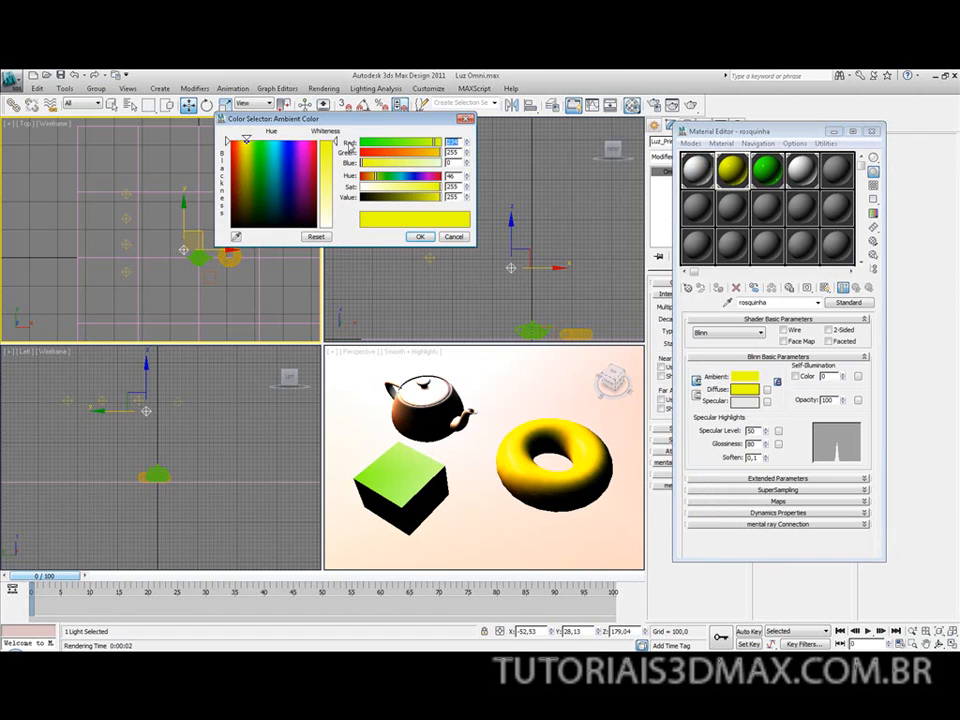
{"action": "left_click_drag", "start_coordinate": [327, 141], "coordinate": [327, 229]}
{"action": "left_click", "coordinate": [420, 237]}
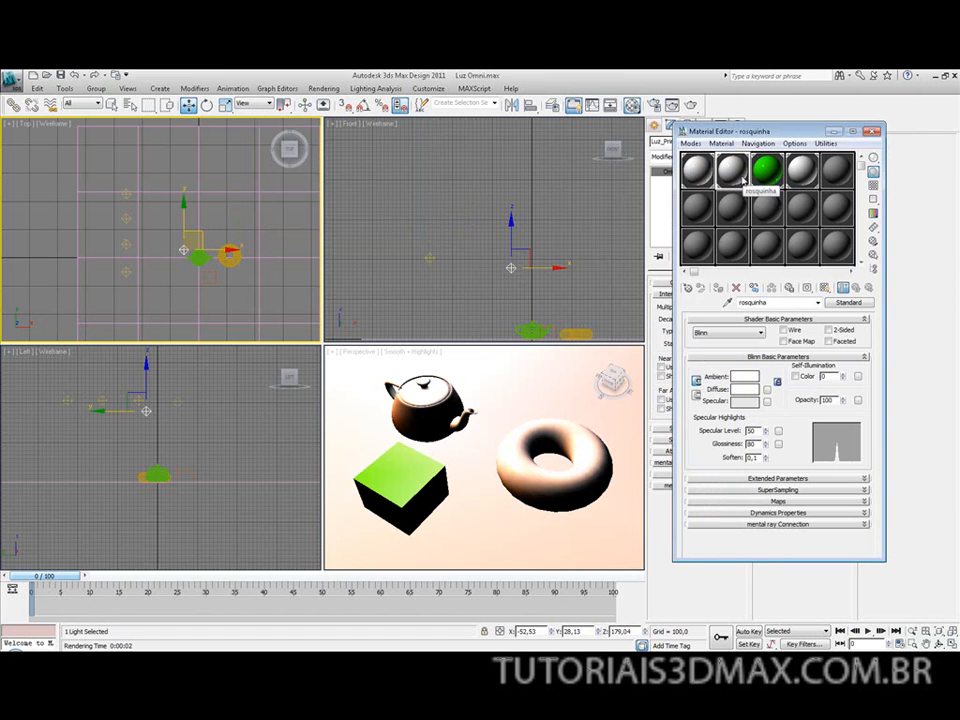
Change the cubo material's ambient and diffuse color to white
{"action": "left_click", "coordinate": [767, 170]}
{"action": "left_click", "coordinate": [744, 377]}
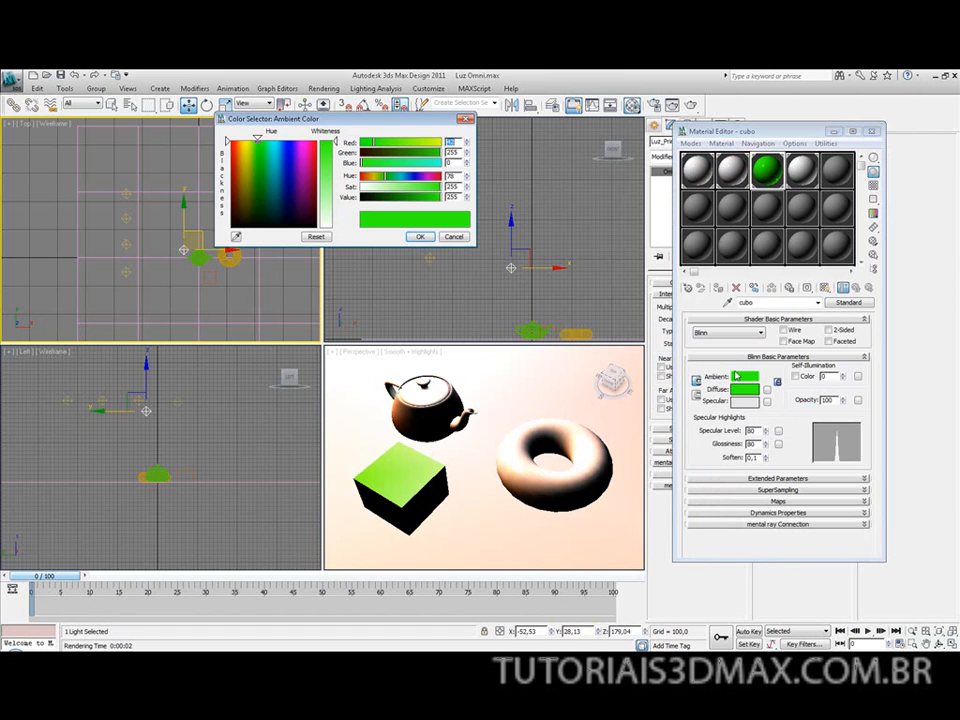
{"action": "left_click_drag", "start_coordinate": [327, 141], "coordinate": [327, 229]}
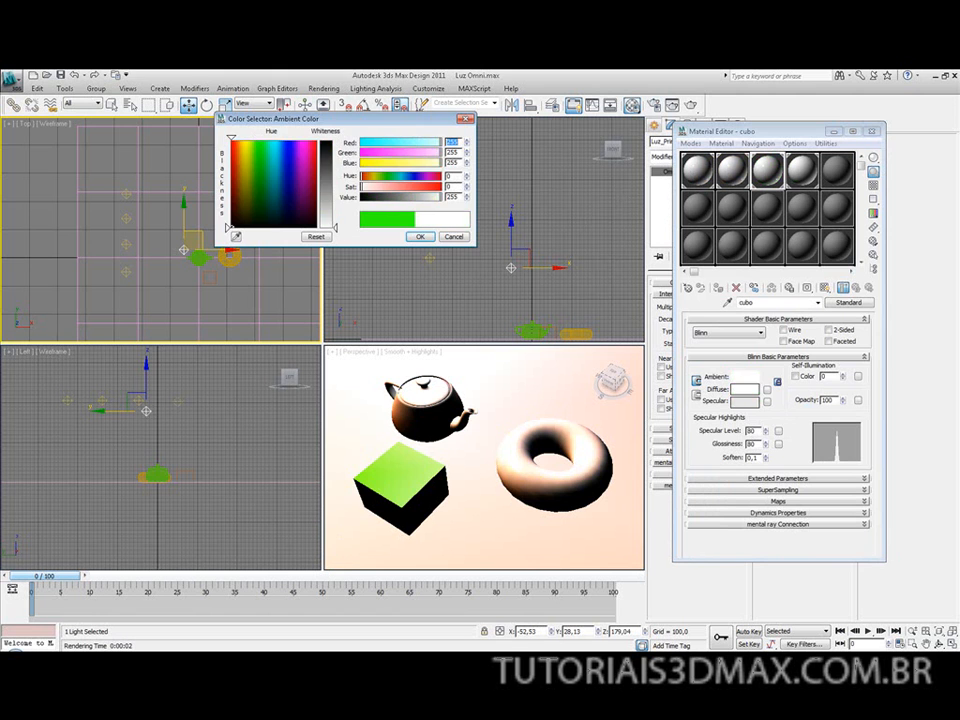
{"action": "left_click", "coordinate": [420, 237]}
Render the Perspective view with the white materials, then close the Material Editor and the rendered image
{"action": "left_click", "coordinate": [690, 104]}
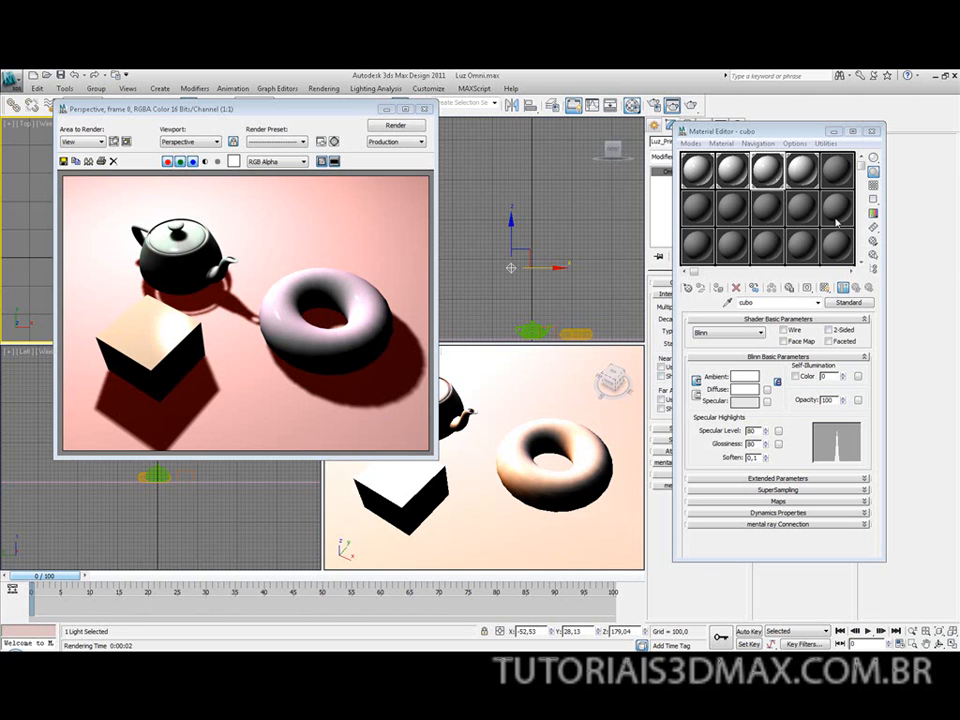
{"action": "left_click", "coordinate": [873, 132]}
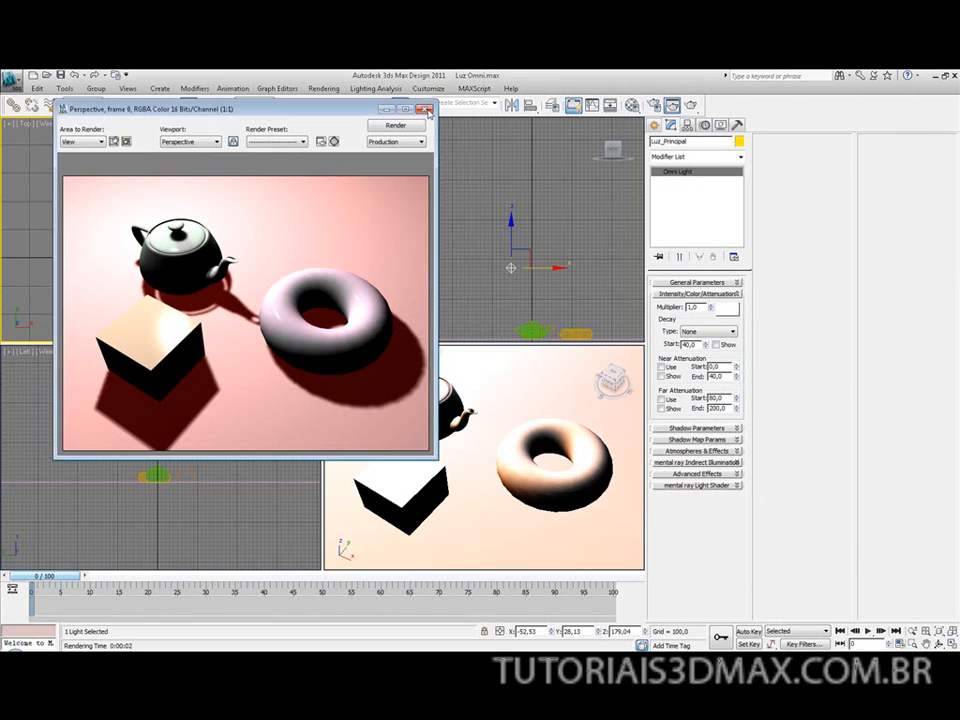
{"action": "left_click", "coordinate": [426, 110]}
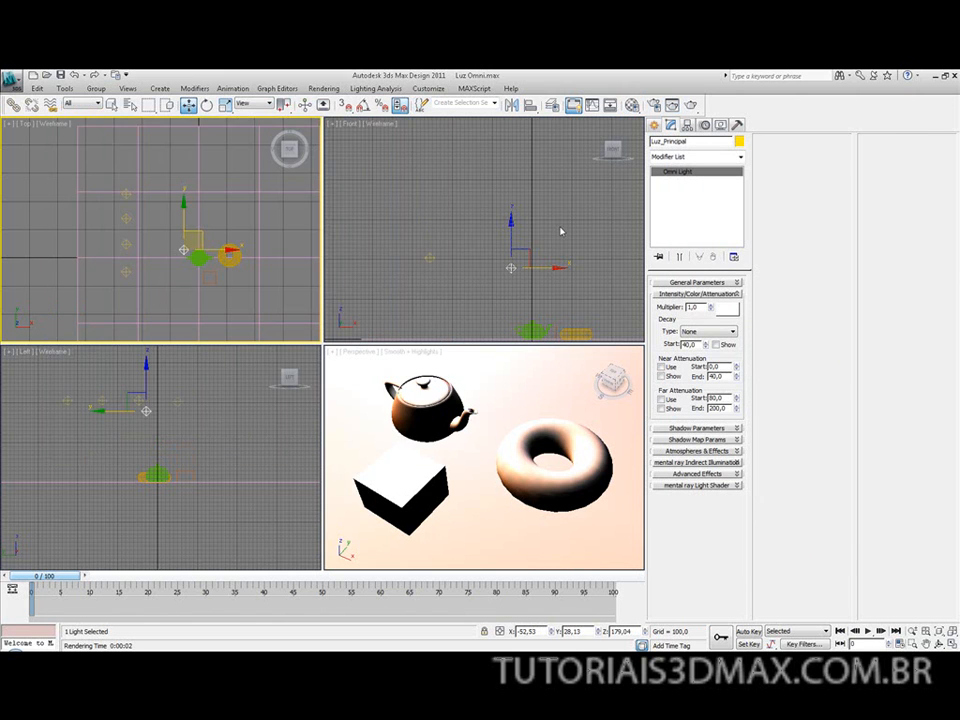
Set the luz_rosquinha light's multiplier to 1, render the Perspective view and close the image
{"action": "left_click", "coordinate": [126, 196]}
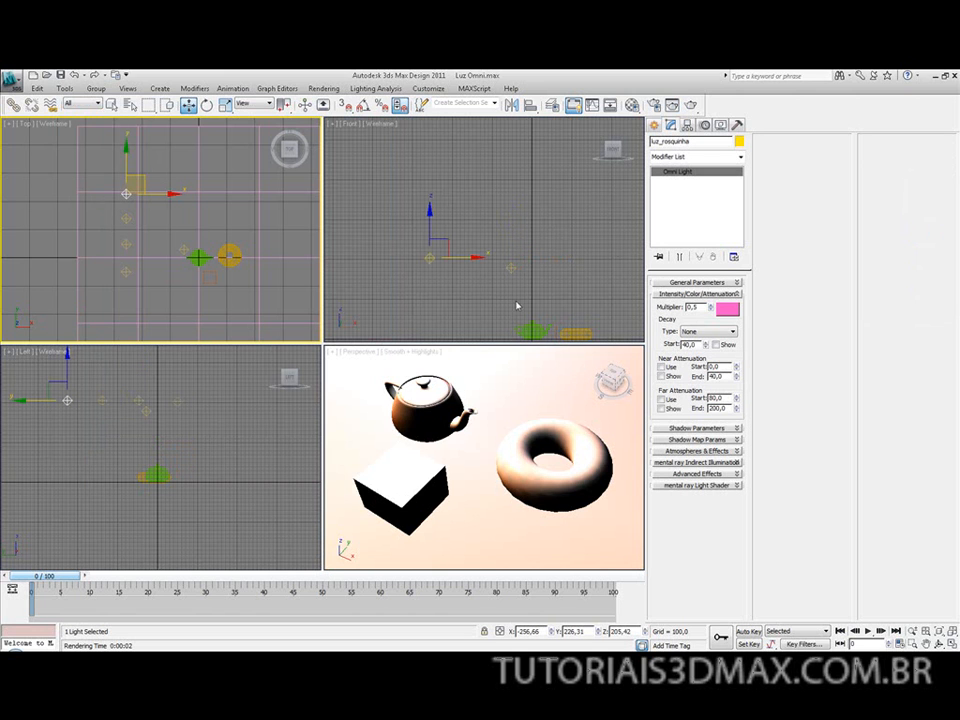
{"action": "double_click", "coordinate": [703, 308]}
{"action": "type", "text": "1"}
{"action": "key", "text": "Return"}
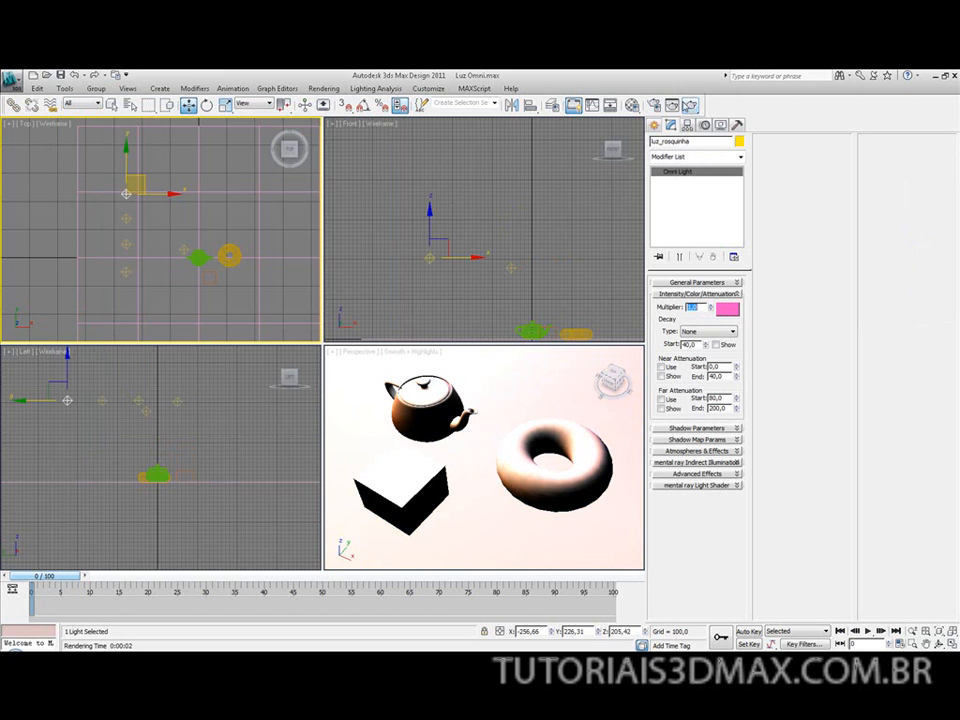
{"action": "left_click", "coordinate": [690, 105]}
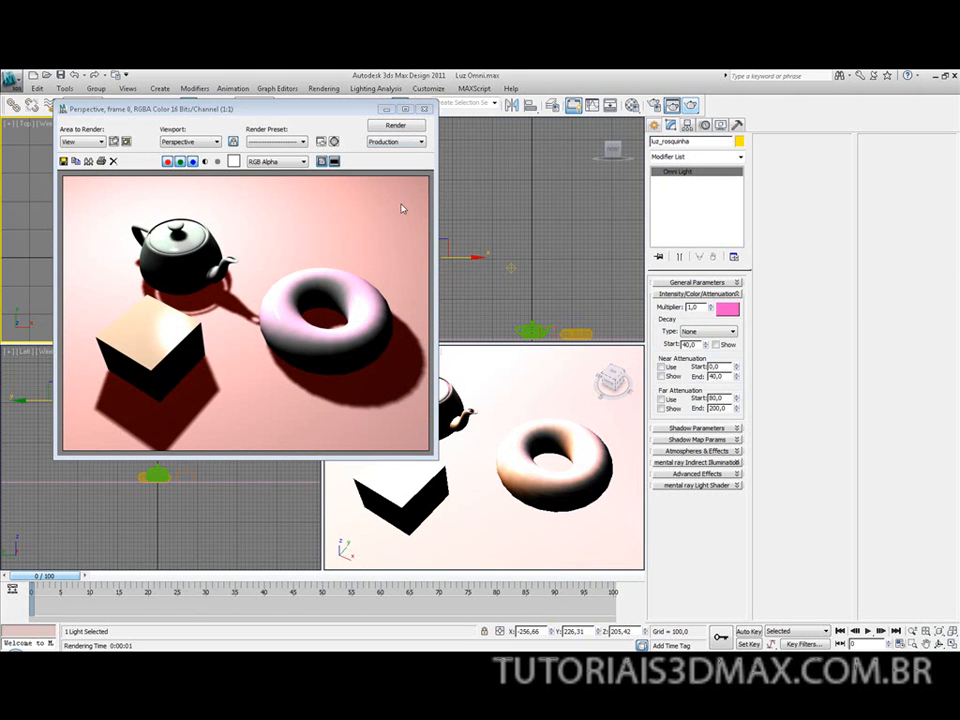
{"action": "left_click", "coordinate": [424, 108]}
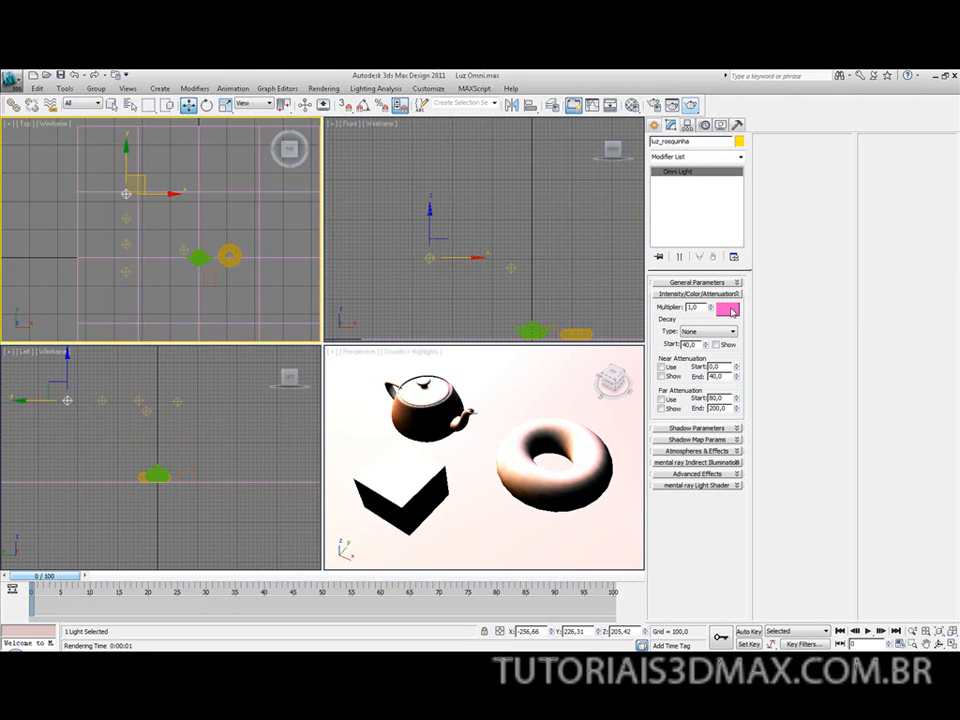
Raise the luz_rosquinha light's multiplier to 2, render the Perspective view and close the image
{"action": "left_click_drag", "start_coordinate": [704, 308], "coordinate": [638, 317]}
{"action": "type", "text": "2"}
{"action": "key", "text": "Return"}
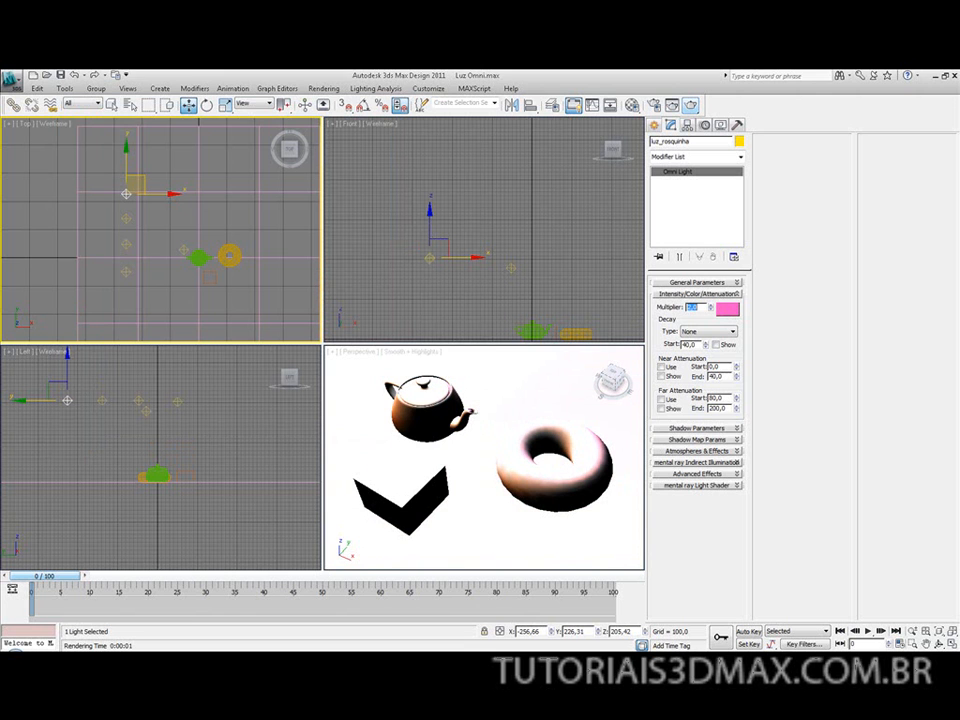
{"action": "left_click", "coordinate": [690, 105]}
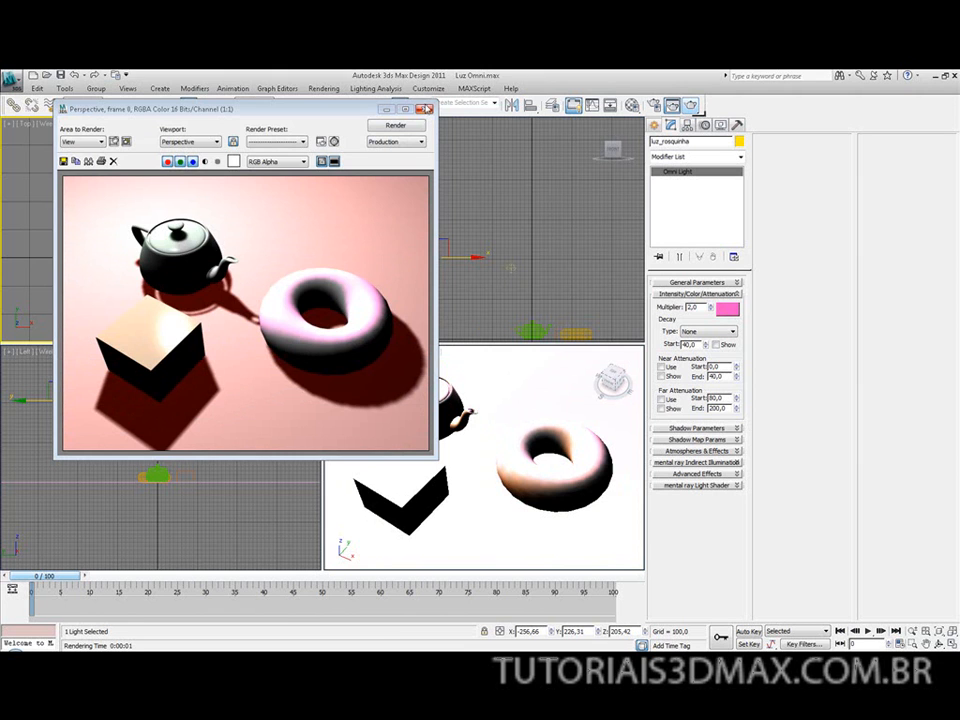
{"action": "left_click", "coordinate": [424, 108]}
Set the luz_rosquinha light's multiplier back to 0.5
{"action": "double_click", "coordinate": [702, 307]}
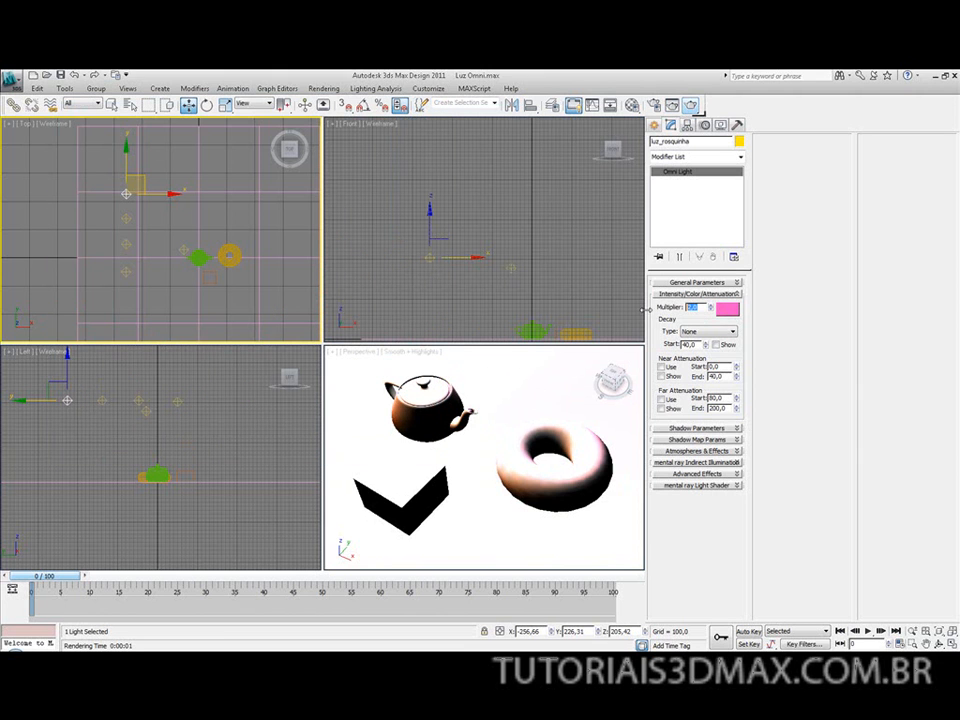
{"action": "key", "text": "Return"}
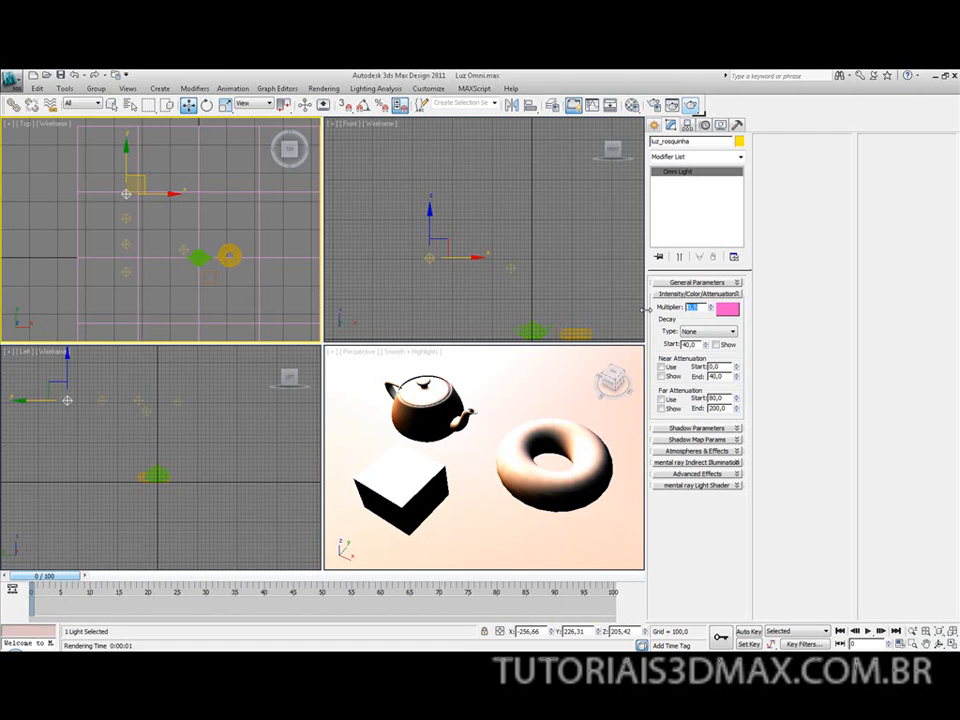
Save the current scene under its existing name with the luz_rosquinha light selected
{"action": "left_click", "coordinate": [484, 161]}
{"action": "left_click", "coordinate": [127, 195]}
{"action": "key", "text": "ctrl+s"}
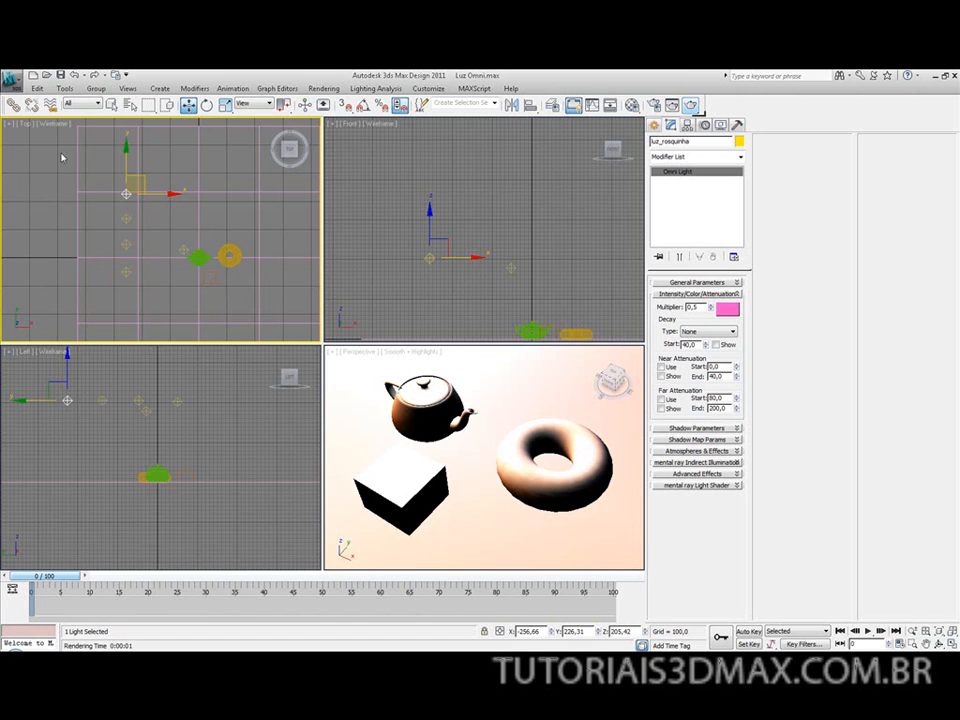
Save a copy of the scene as Luz Omni2 in the same folder
{"action": "left_click", "coordinate": [12, 79]}
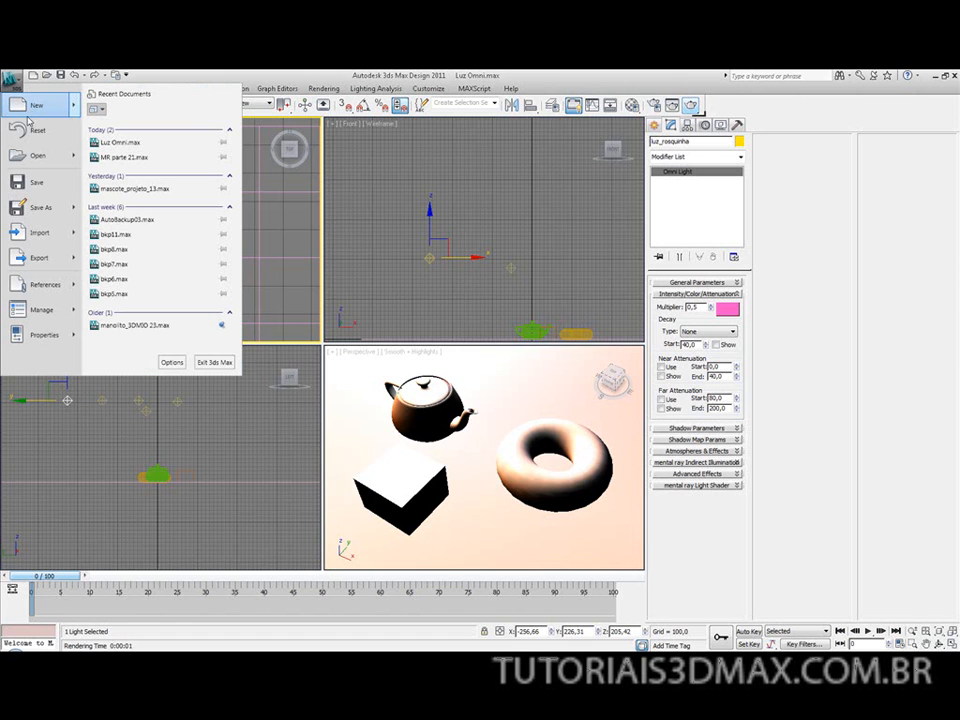
{"action": "left_click", "coordinate": [36, 210]}
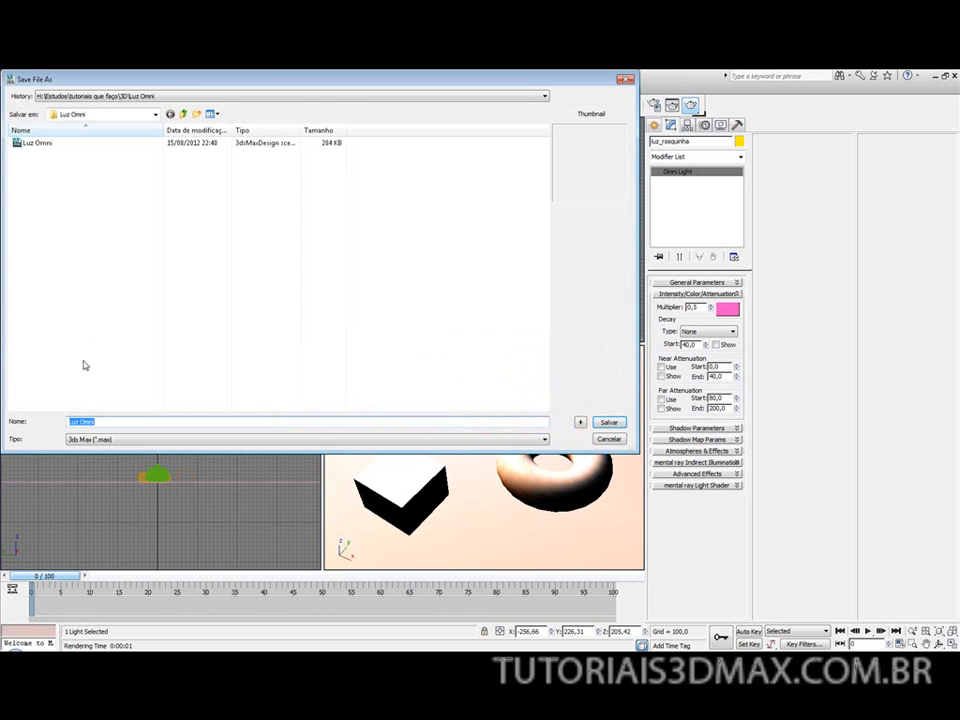
{"action": "left_click", "coordinate": [104, 421]}
{"action": "type", "text": "parte3"}
{"action": "left_click_drag", "start_coordinate": [95, 421], "coordinate": [112, 422]}
{"action": "type", "text": "2"}
{"action": "left_click", "coordinate": [609, 422]}
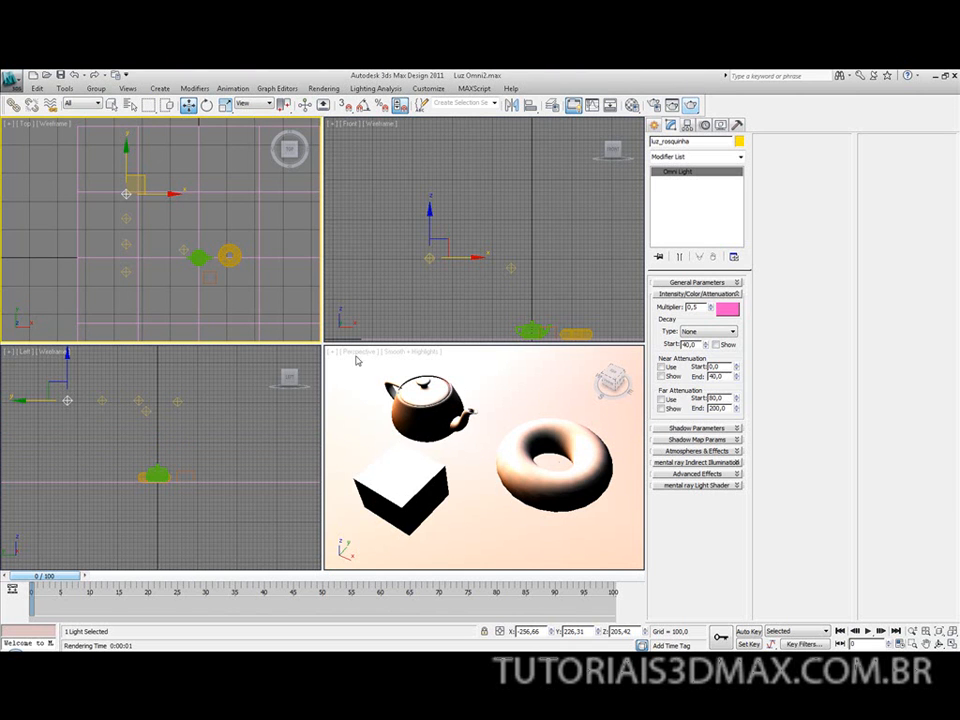
Delete the column of four omni lights in the Top view, including luz_rosquinha
{"action": "left_click", "coordinate": [126, 218], "text": "ctrl"}
{"action": "left_click", "coordinate": [126, 244], "text": "ctrl"}
{"action": "left_click", "coordinate": [126, 273], "text": "ctrl"}
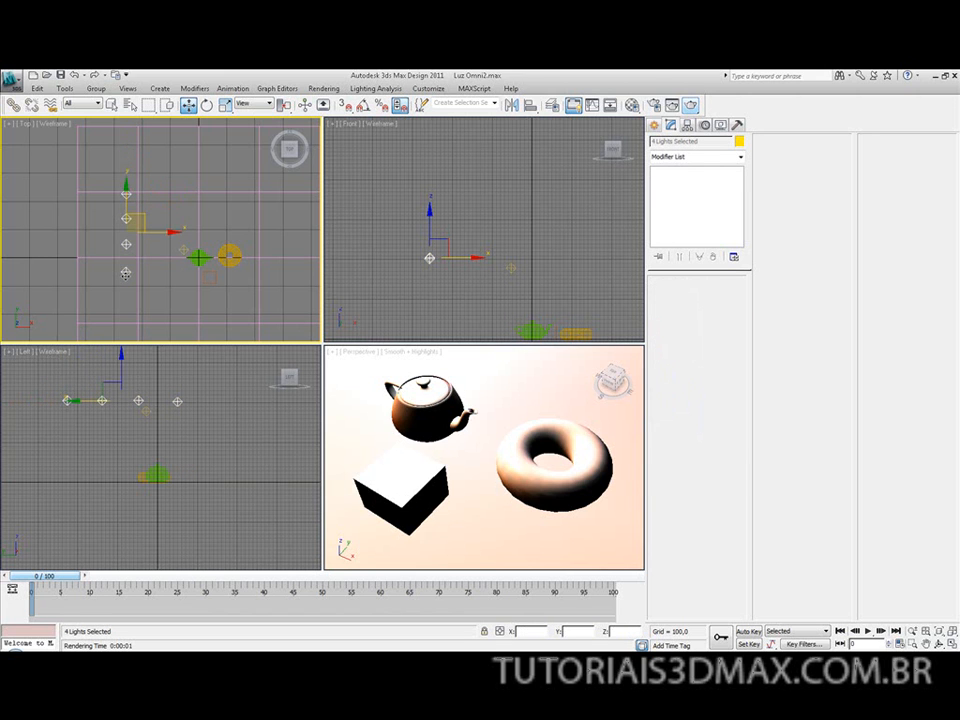
{"action": "key", "text": "Delete"}
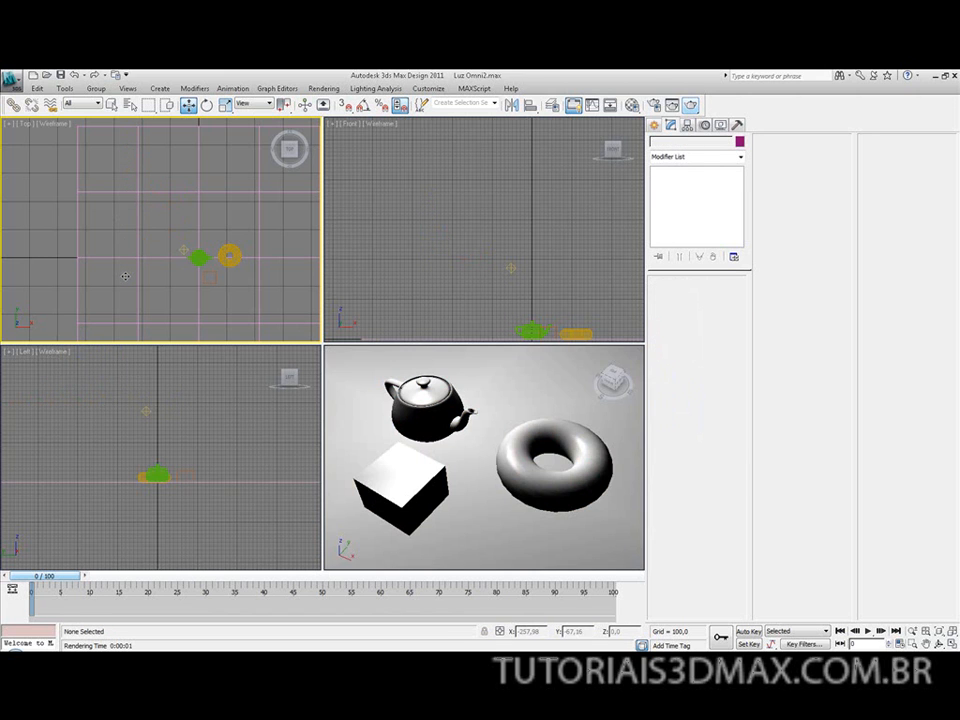
Select the remaining Luz_Principal light, render the Perspective view and close the image
{"action": "left_click", "coordinate": [184, 252]}
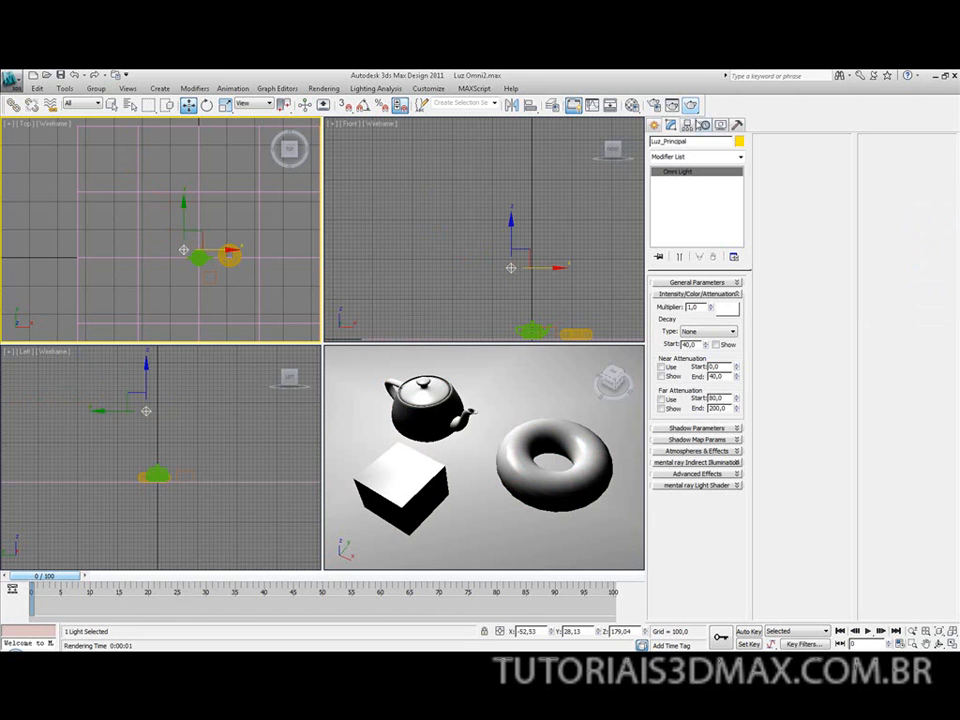
{"action": "left_click", "coordinate": [692, 105]}
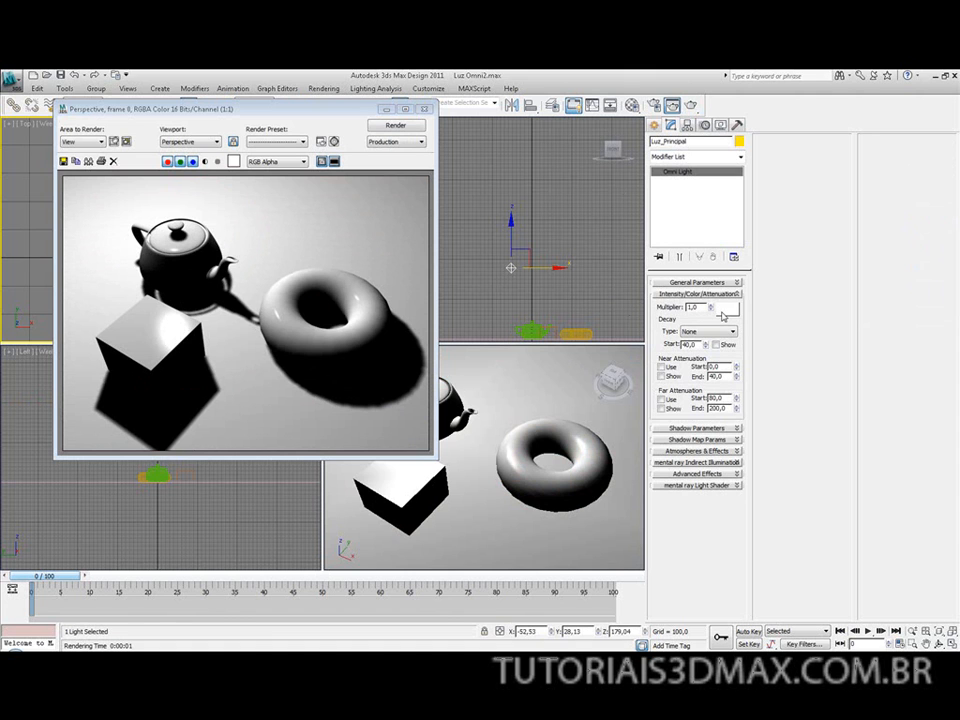
{"action": "left_click", "coordinate": [424, 108]}
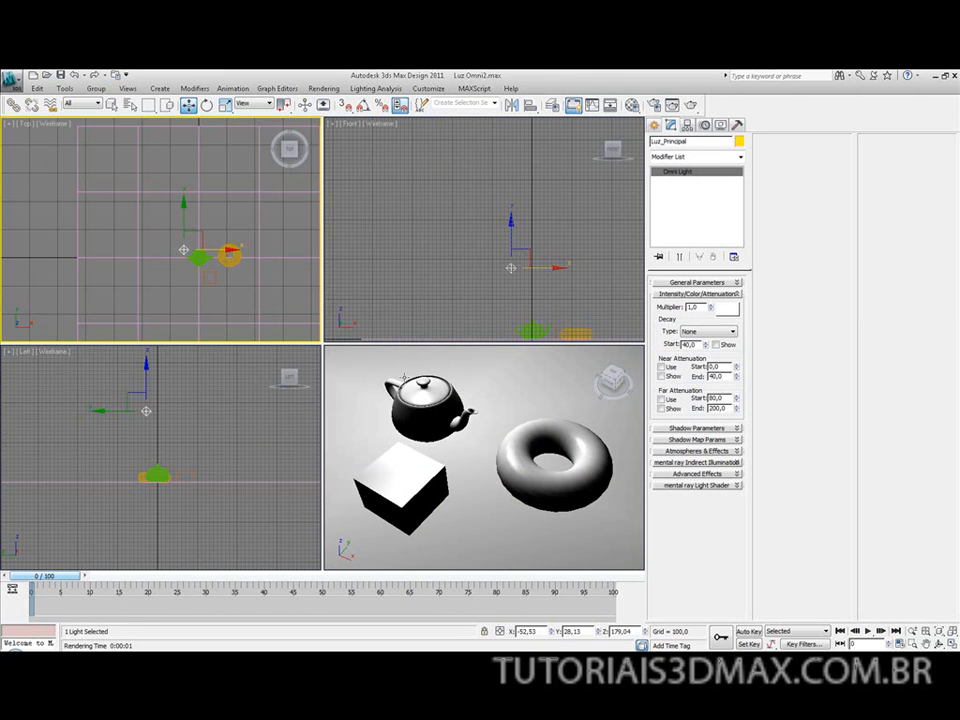
Delete the torus and the box, leaving only the teapot on the floor
{"action": "left_click", "coordinate": [535, 483]}
{"action": "key", "text": "Delete"}
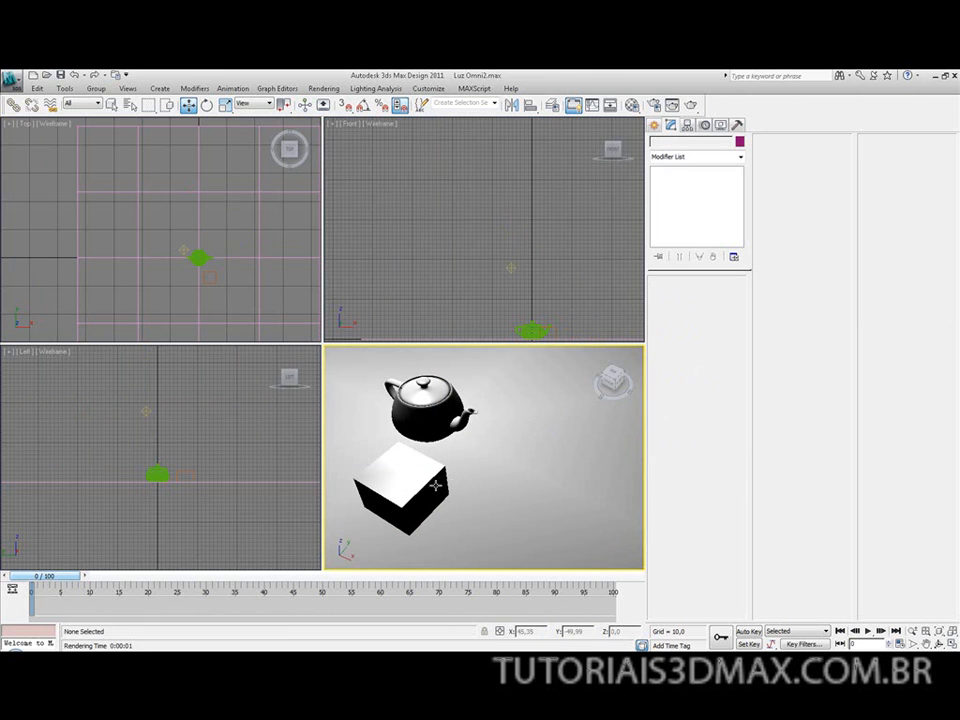
{"action": "left_click", "coordinate": [435, 484]}
{"action": "key", "text": "Delete"}
Frame the teapot closer in the Perspective view, render it and close the image
{"action": "middle_click_drag", "start_coordinate": [434, 404], "coordinate": [469, 432]}
{"action": "left_click_drag", "start_coordinate": [469, 432], "coordinate": [471, 425]}
{"action": "middle_click_drag", "start_coordinate": [471, 425], "coordinate": [458, 428]}
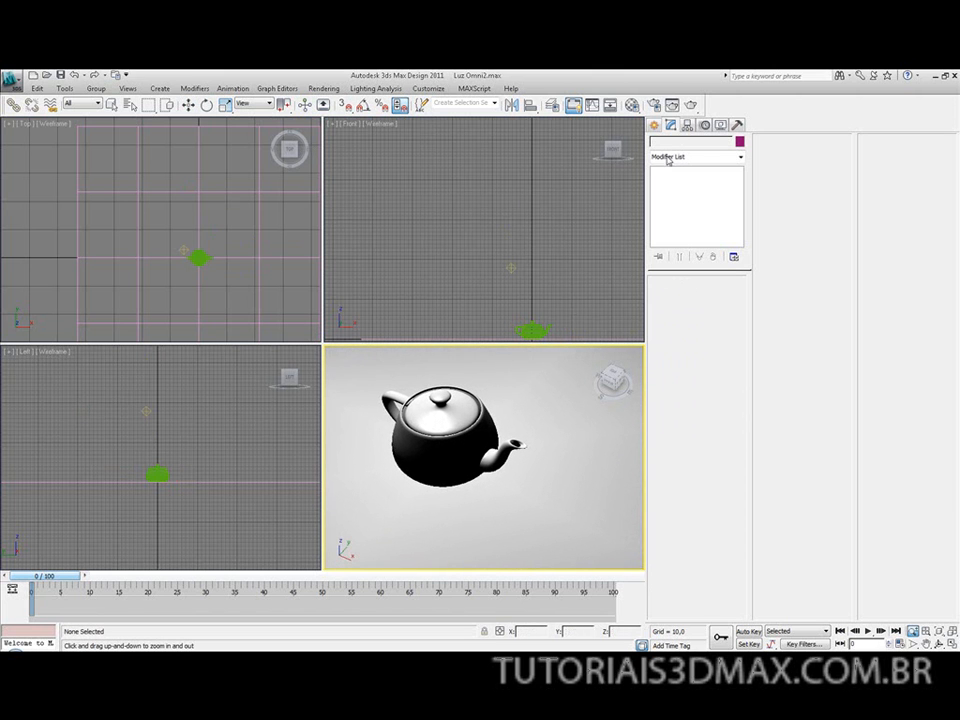
{"action": "left_click", "coordinate": [690, 105]}
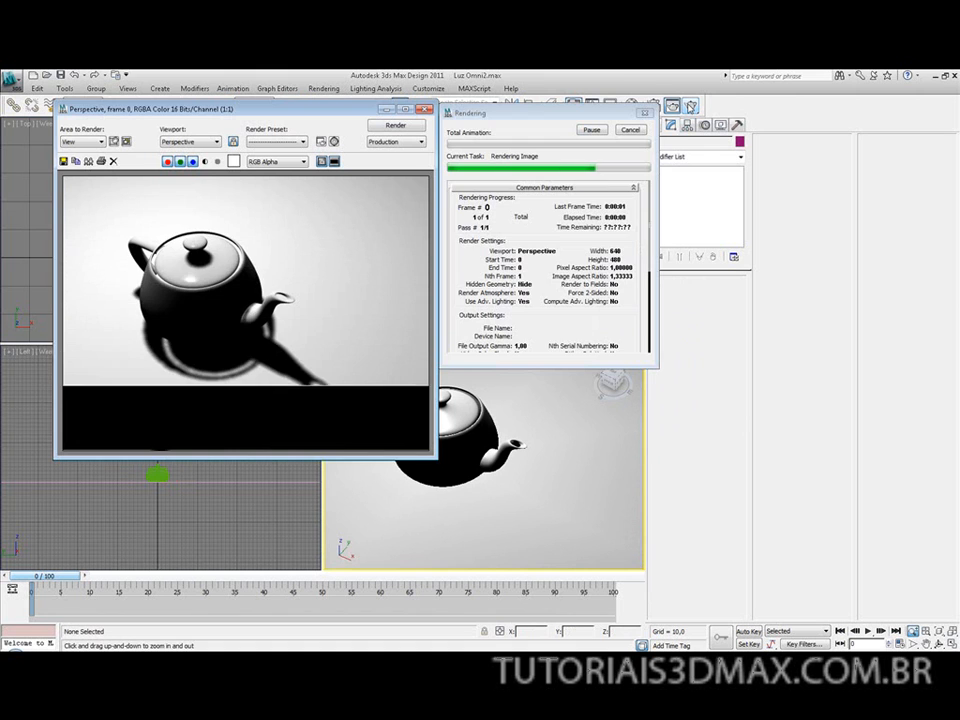
{"action": "left_click", "coordinate": [425, 108]}
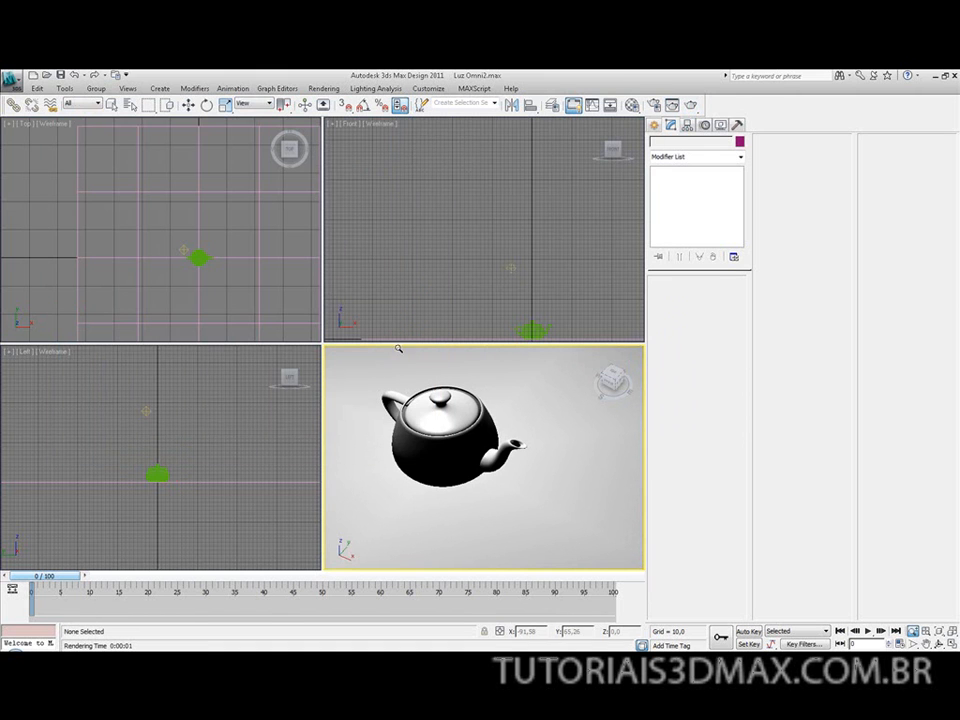
Rotate the teapot about 70 degrees around the Z axis, render the Perspective view and close the image
{"action": "key", "text": "w"}
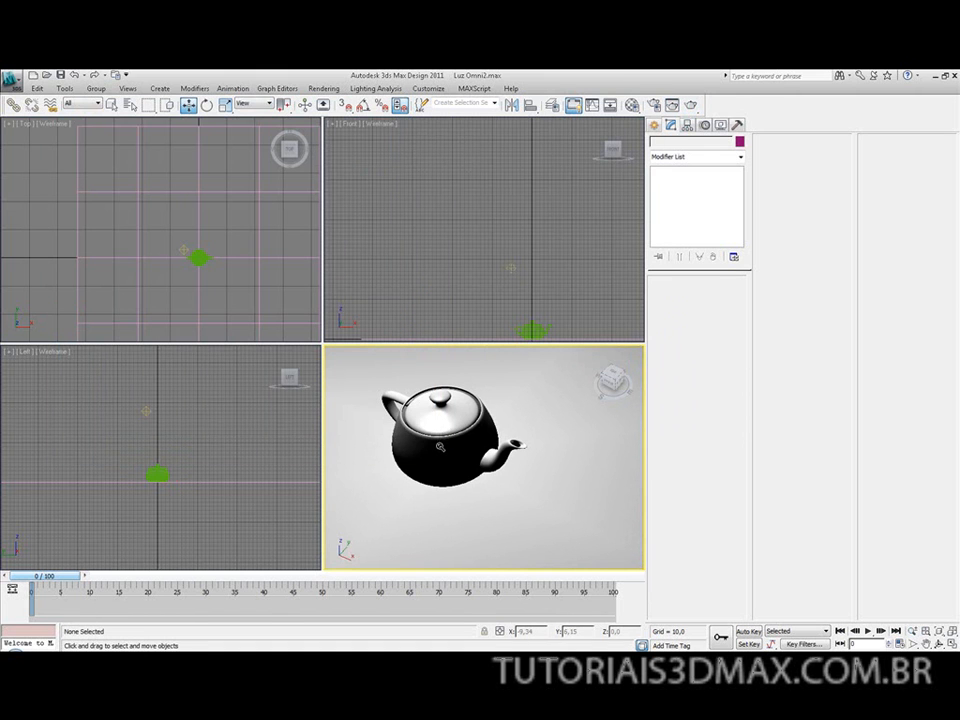
{"action": "left_click", "coordinate": [199, 257]}
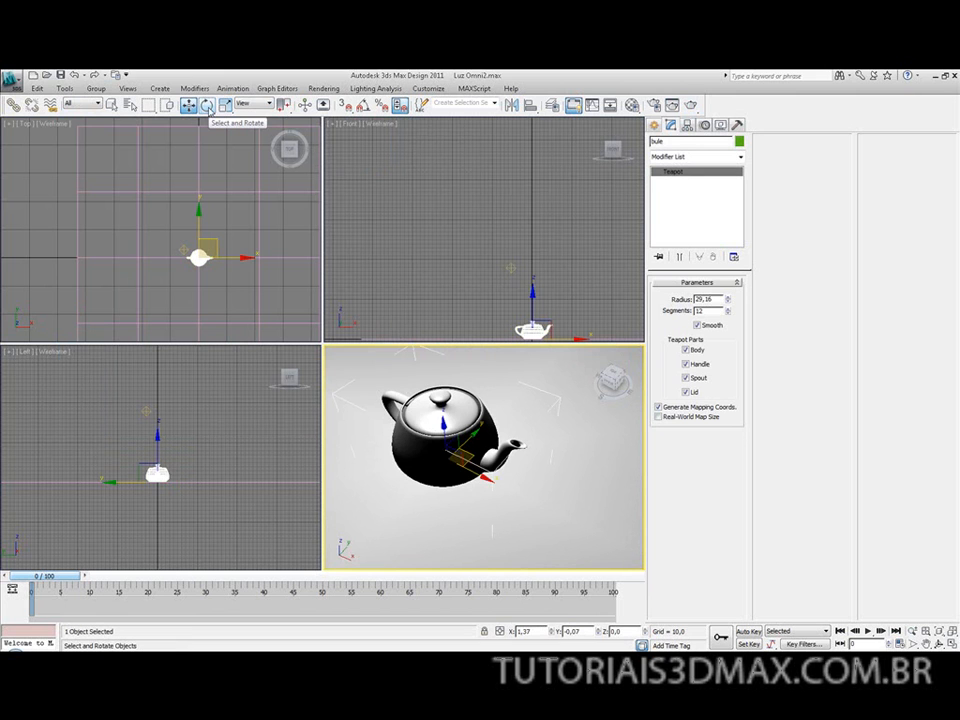
{"action": "left_click", "coordinate": [207, 105]}
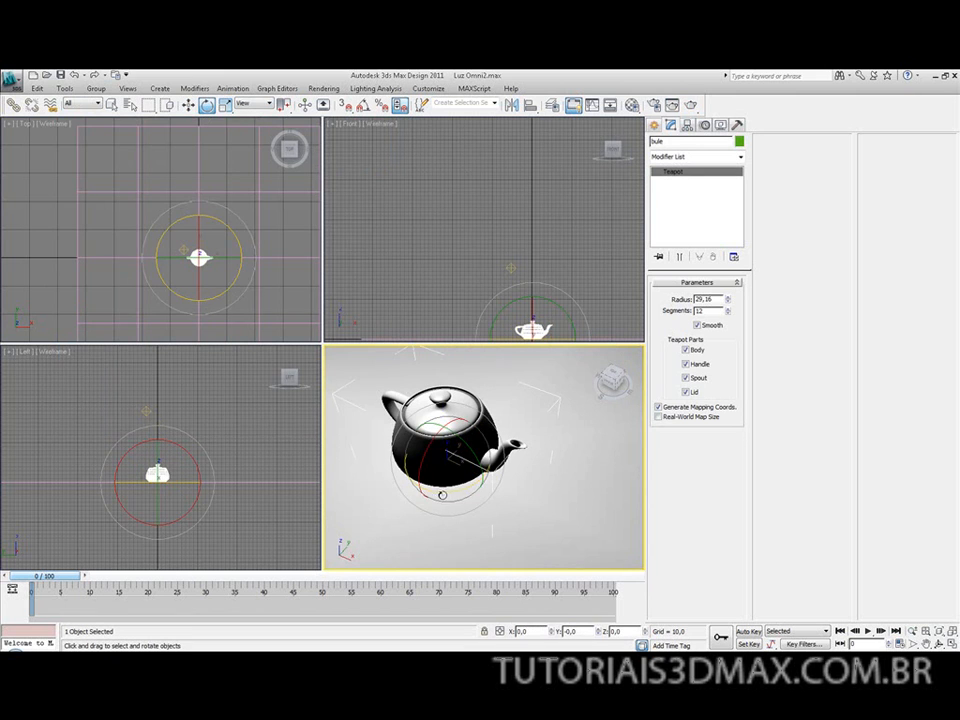
{"action": "left_click_drag", "start_coordinate": [443, 492], "coordinate": [519, 464]}
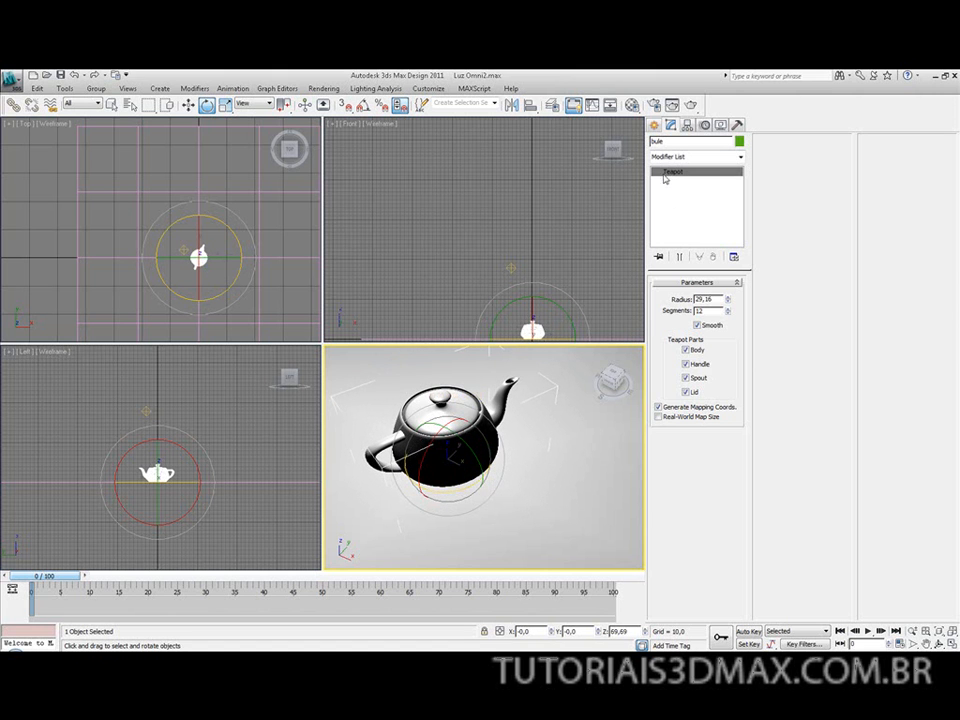
{"action": "left_click", "coordinate": [690, 105]}
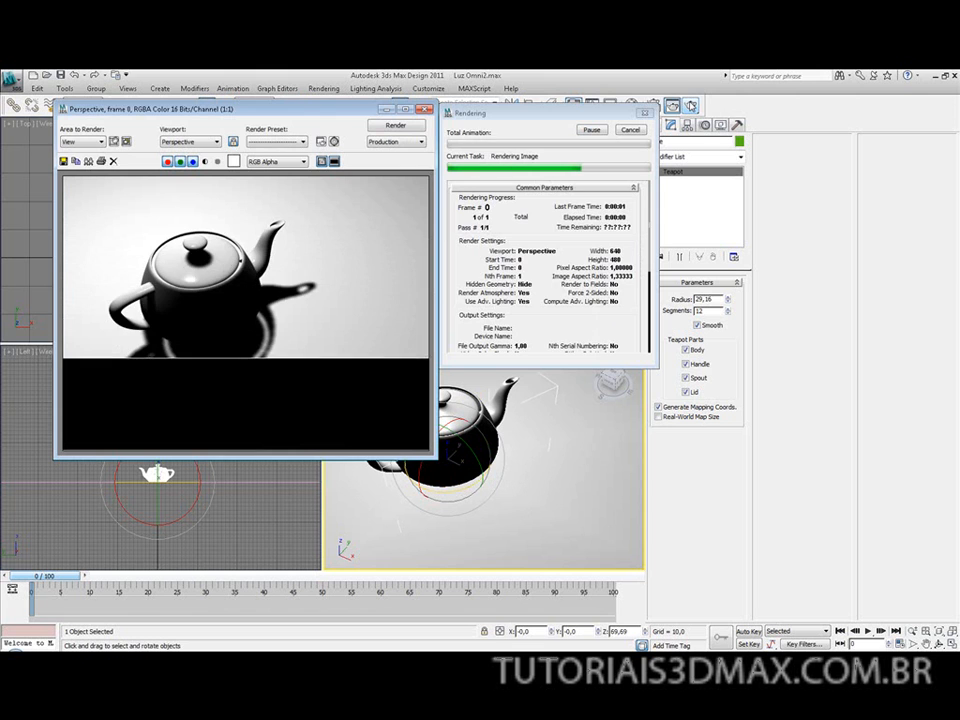
{"action": "left_click", "coordinate": [426, 109]}
Move the Luz_Principal light away from the teapot in the Top view to about X -255, Y 320
{"action": "right_click", "coordinate": [176, 249]}
{"action": "left_click", "coordinate": [188, 105]}
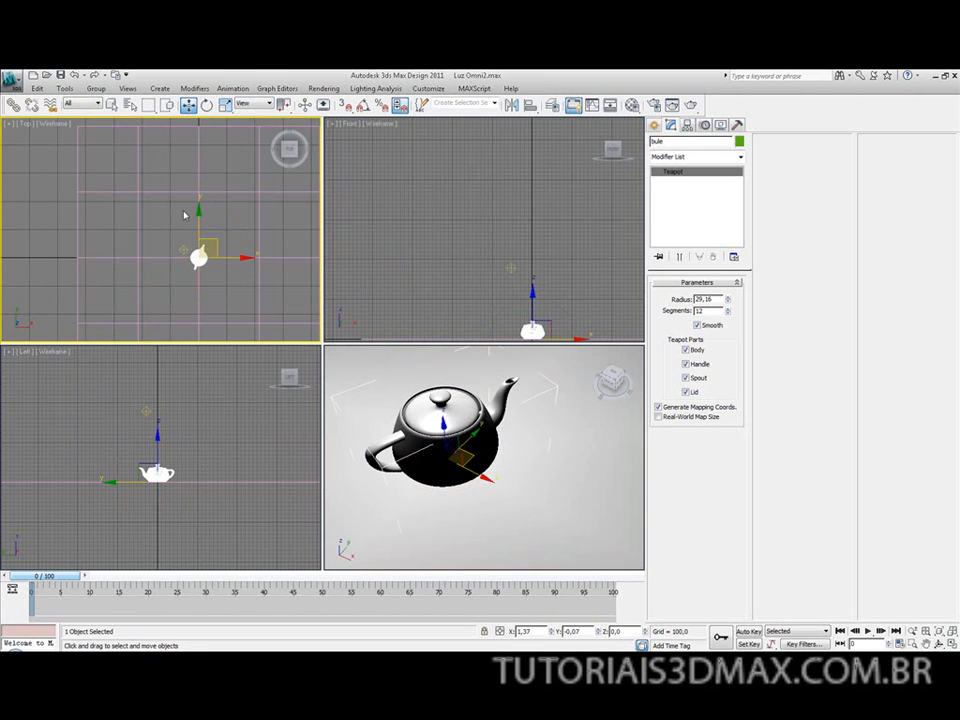
{"action": "left_click", "coordinate": [180, 251]}
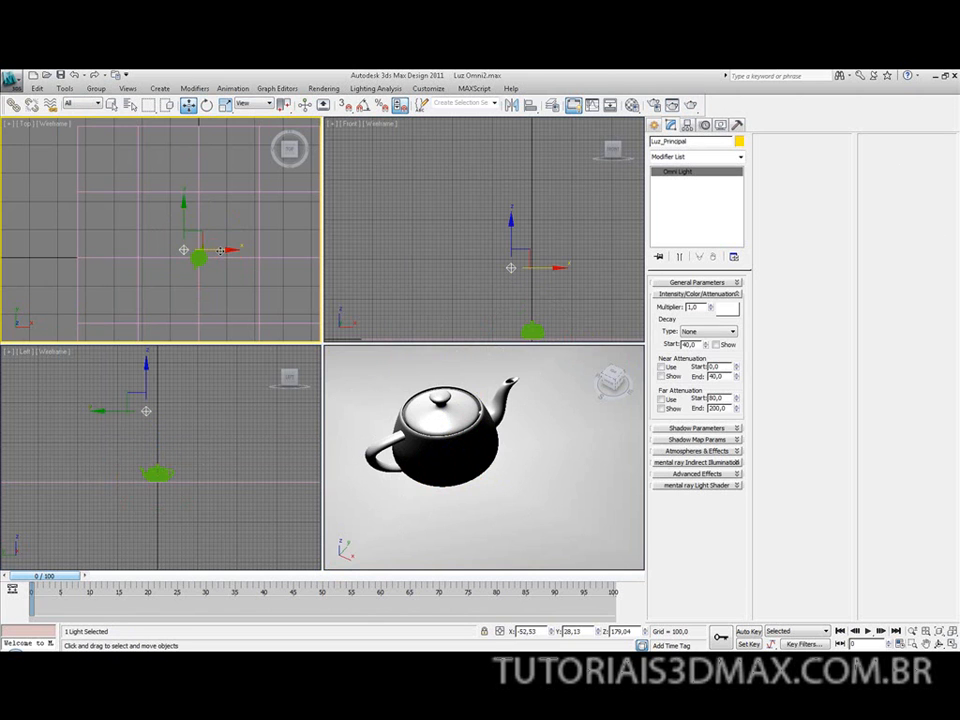
{"action": "left_click_drag", "start_coordinate": [208, 251], "coordinate": [167, 250]}
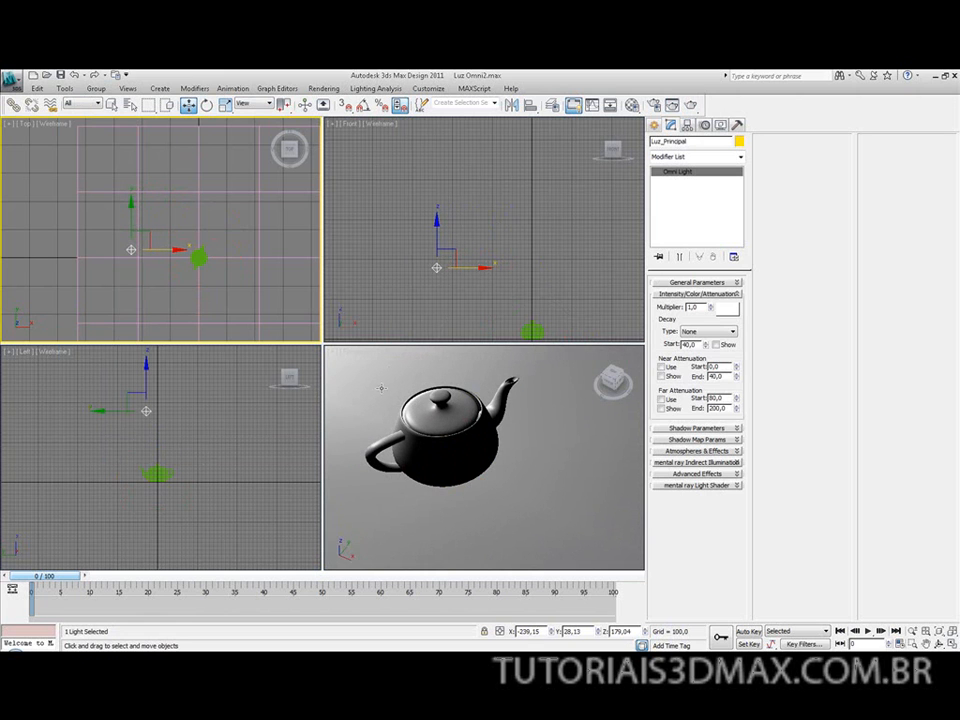
{"action": "right_click", "coordinate": [396, 355]}
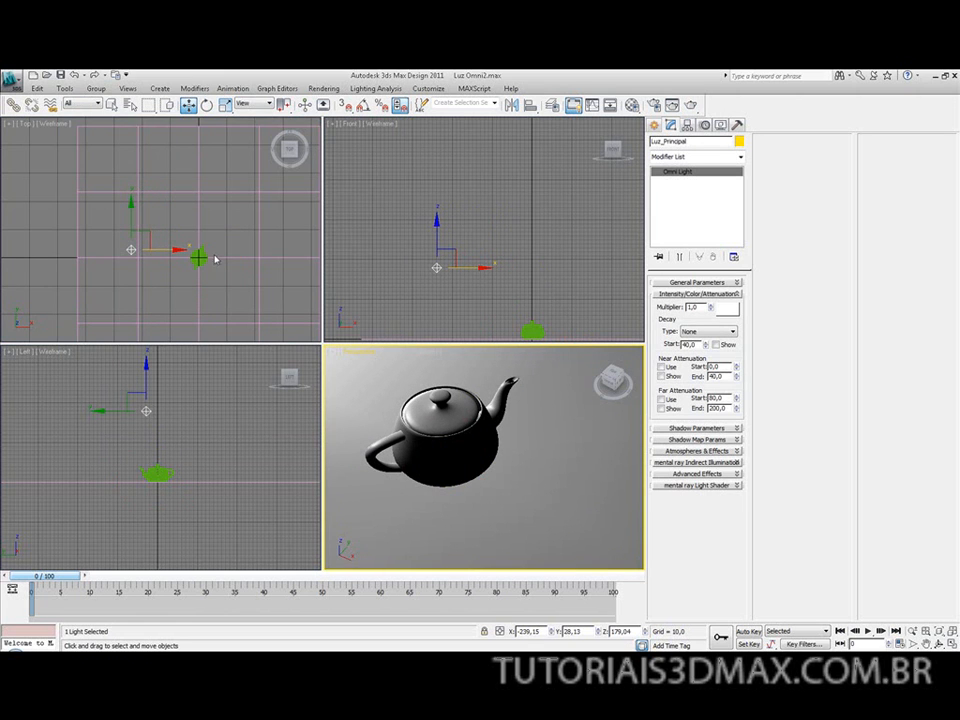
{"action": "right_click", "coordinate": [147, 238]}
{"action": "left_click_drag", "start_coordinate": [147, 238], "coordinate": [143, 156]}
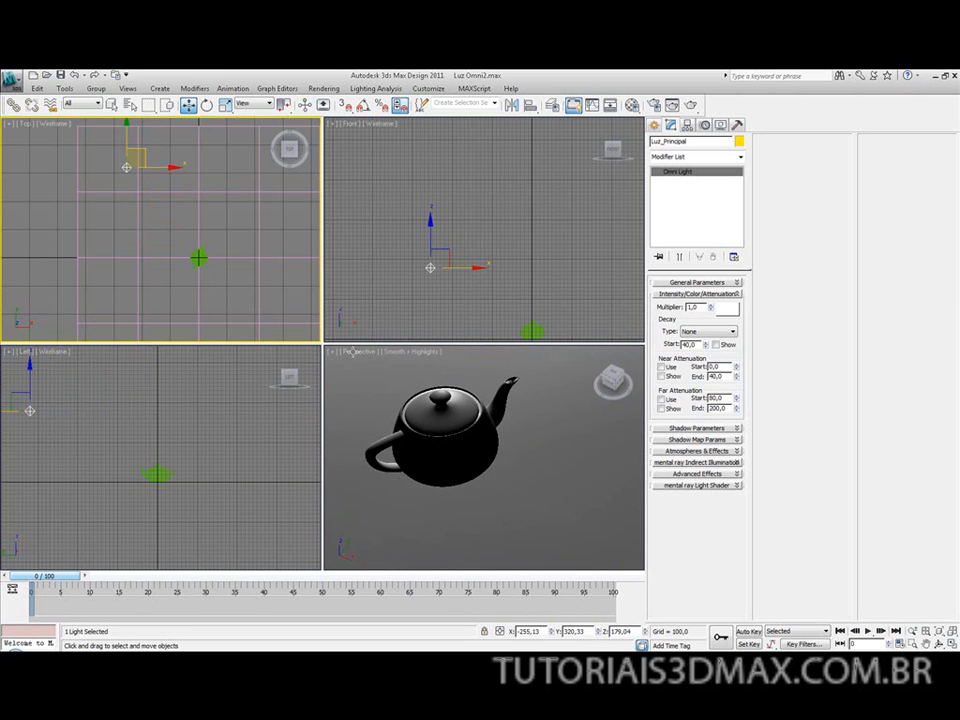
{"action": "right_click", "coordinate": [380, 362]}
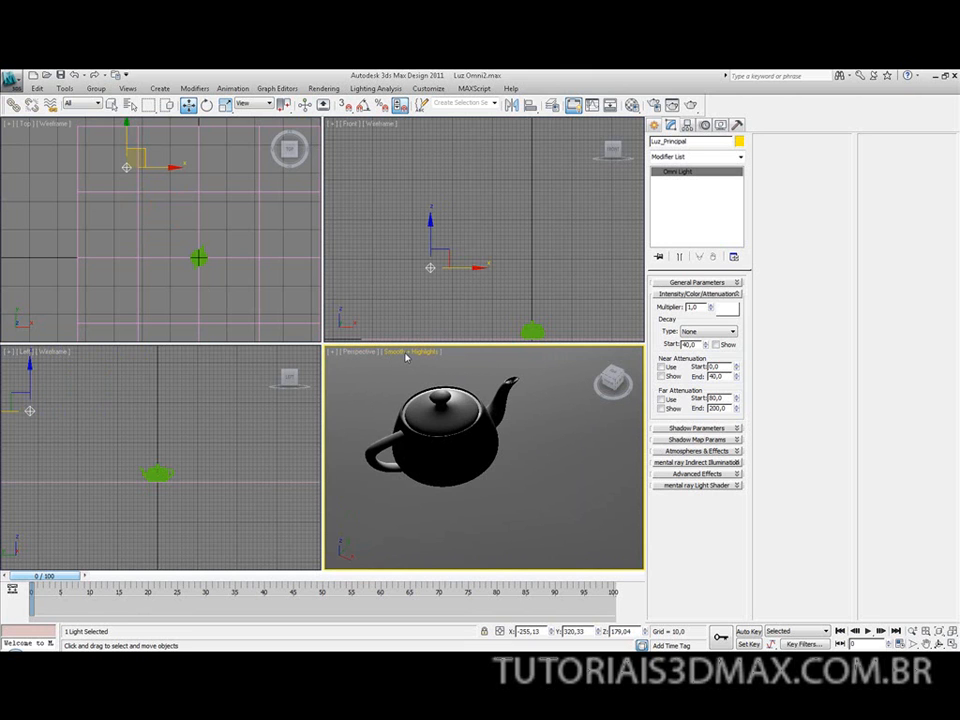
Set the Perspective viewport to Illuminate with Default Lights
{"action": "left_click", "coordinate": [409, 355]}
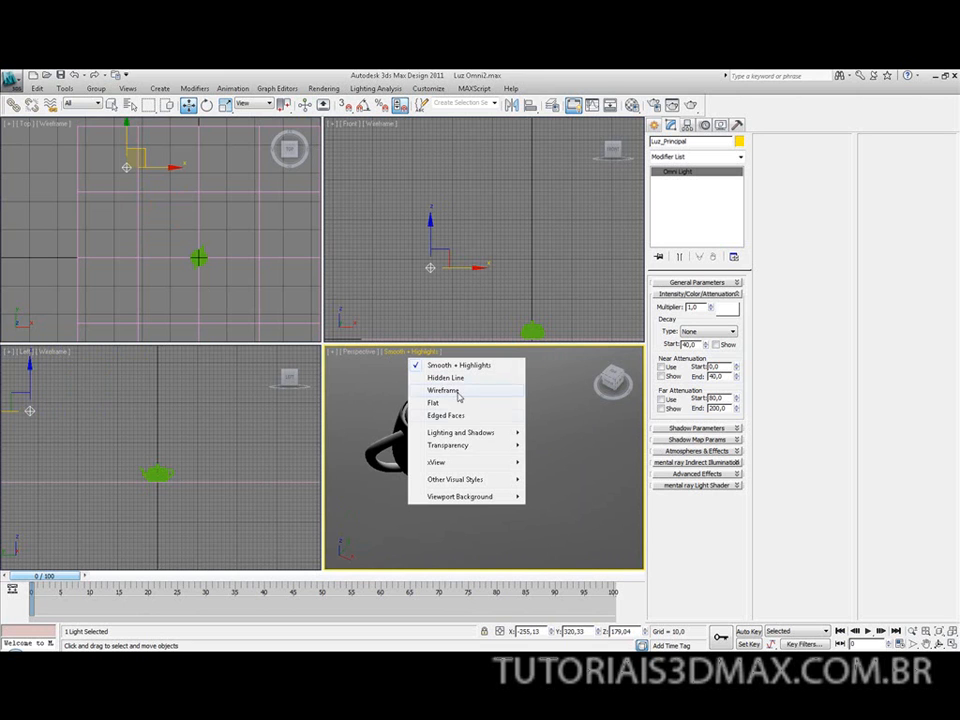
{"action": "mouse_move", "coordinate": [441, 436]}
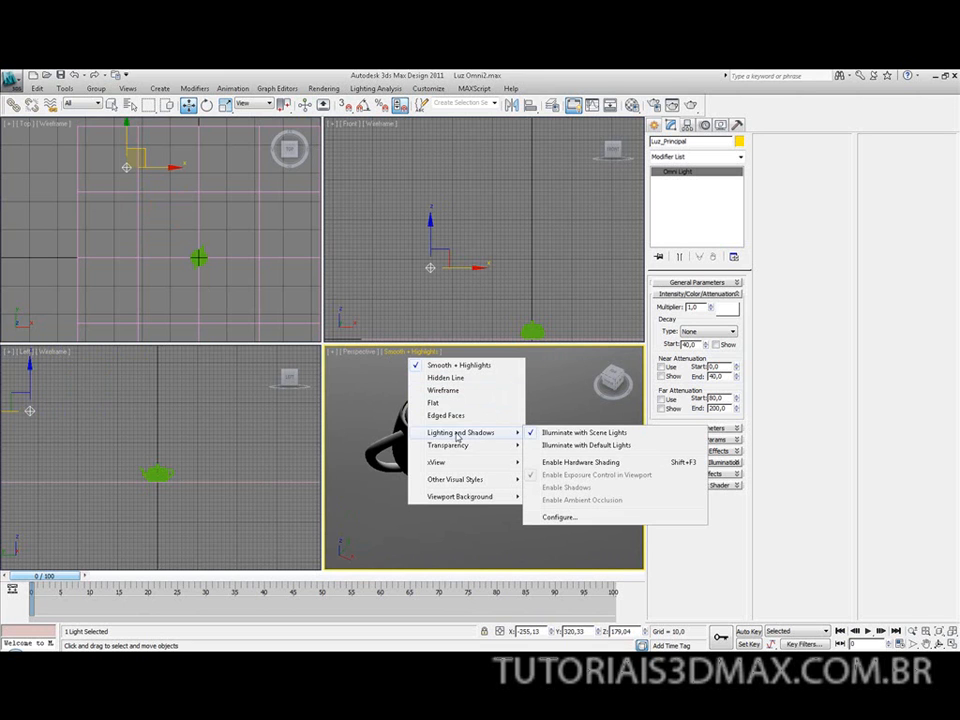
{"action": "left_click", "coordinate": [546, 445]}
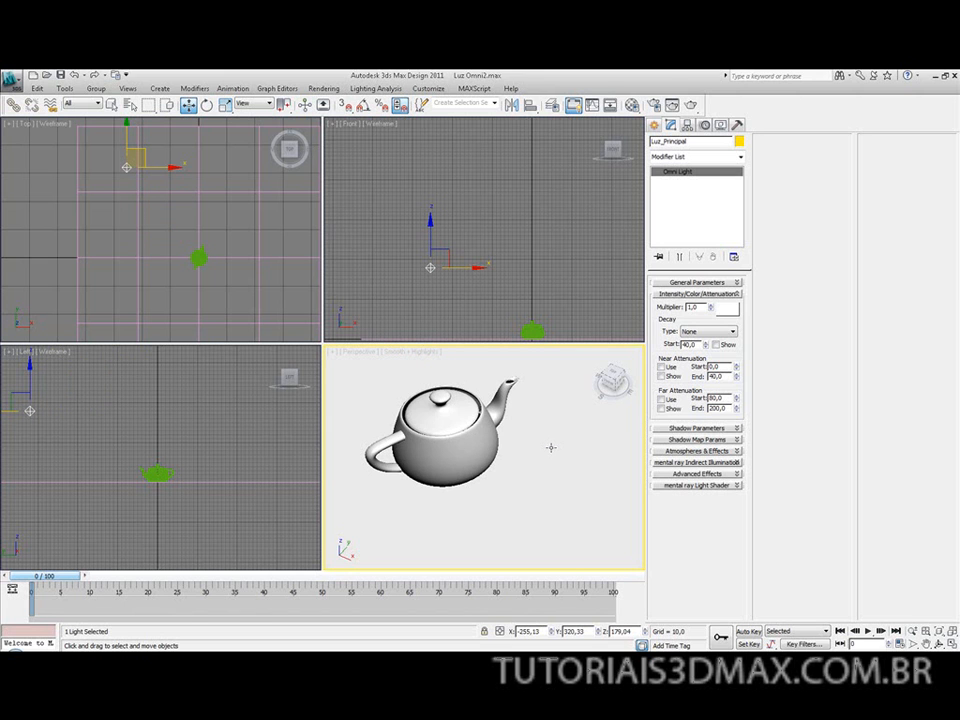
Set the Perspective viewport back to Illuminate with Scene Lights
{"action": "left_click", "coordinate": [410, 355]}
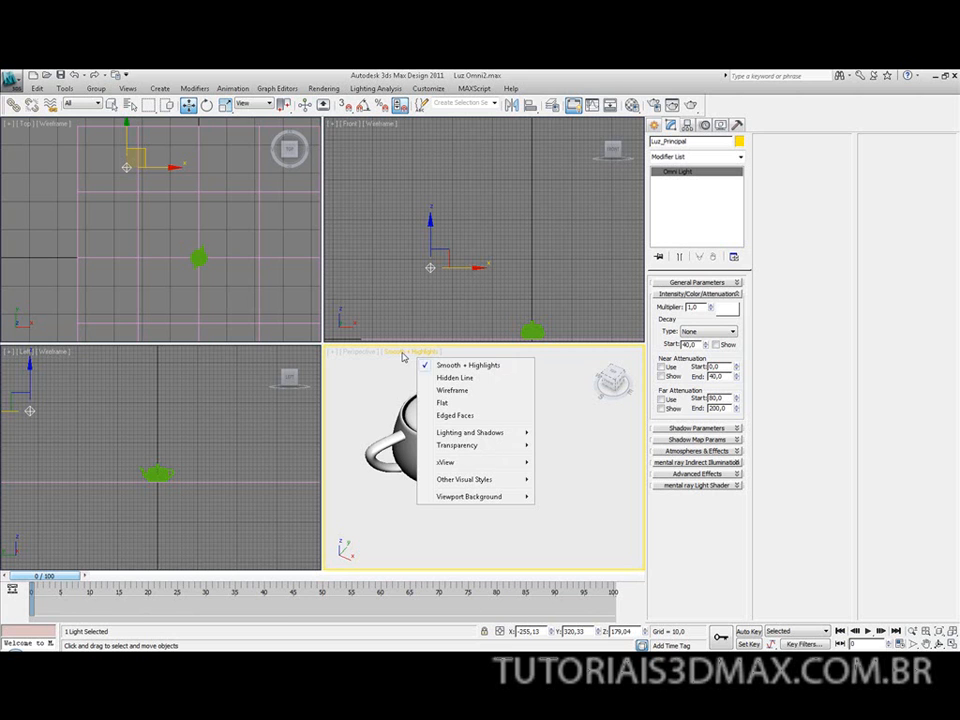
{"action": "mouse_move", "coordinate": [476, 434]}
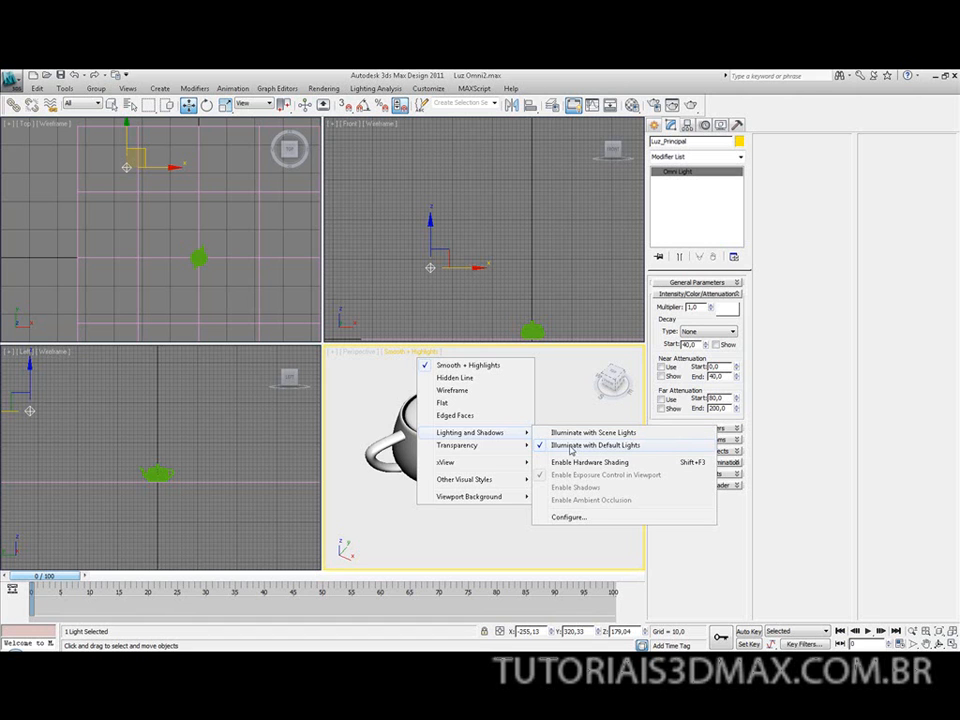
{"action": "left_click", "coordinate": [630, 434]}
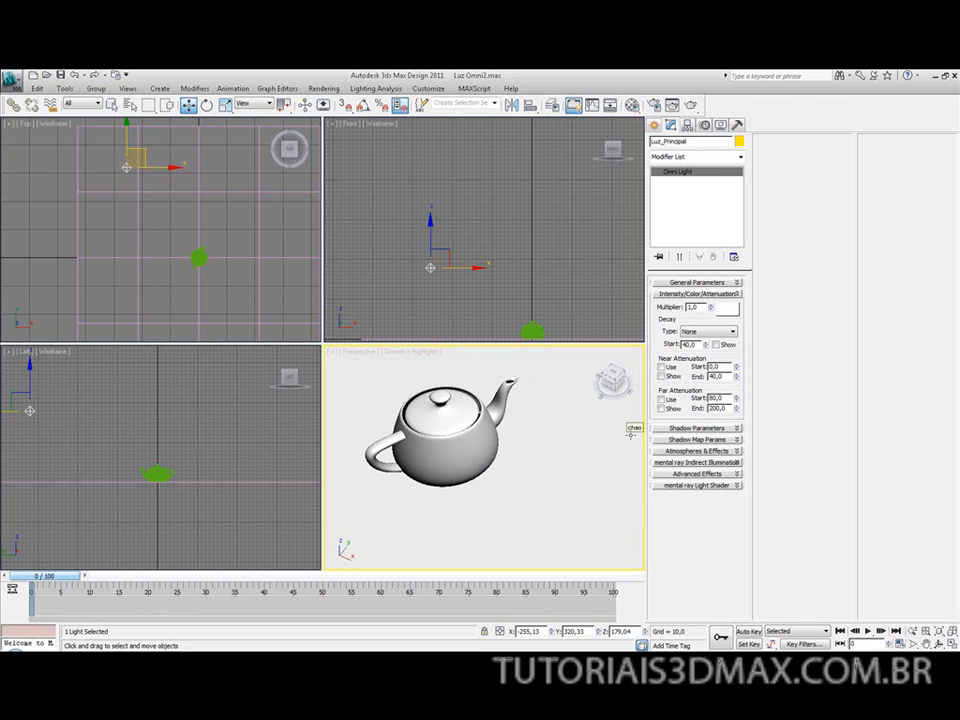
Enable Hardware Shading in the Perspective viewport
{"action": "left_click", "coordinate": [419, 354]}
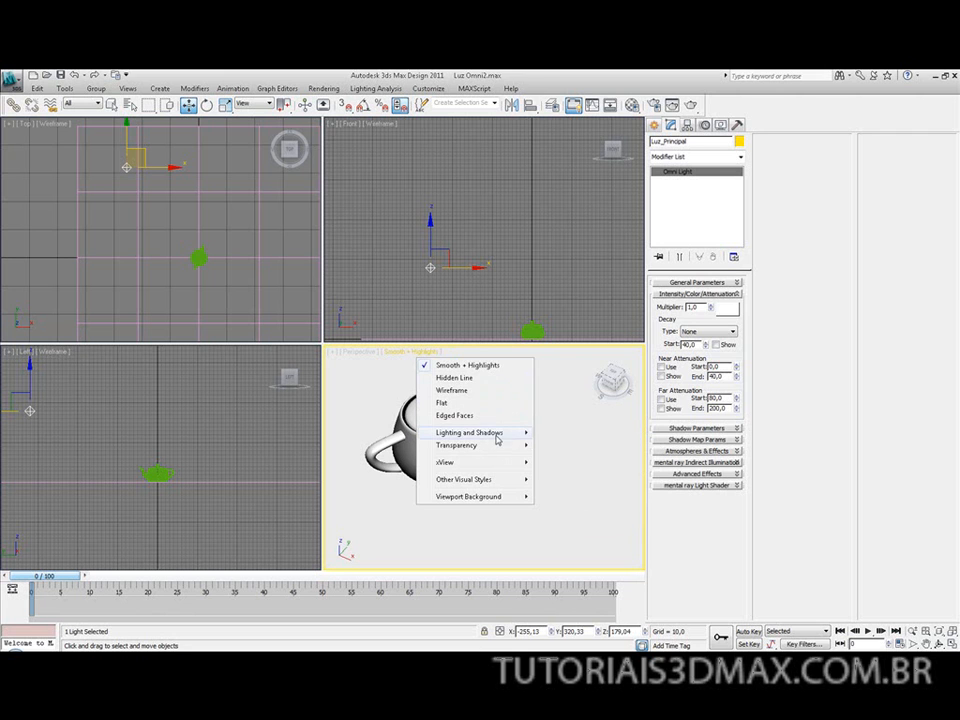
{"action": "mouse_move", "coordinate": [506, 433]}
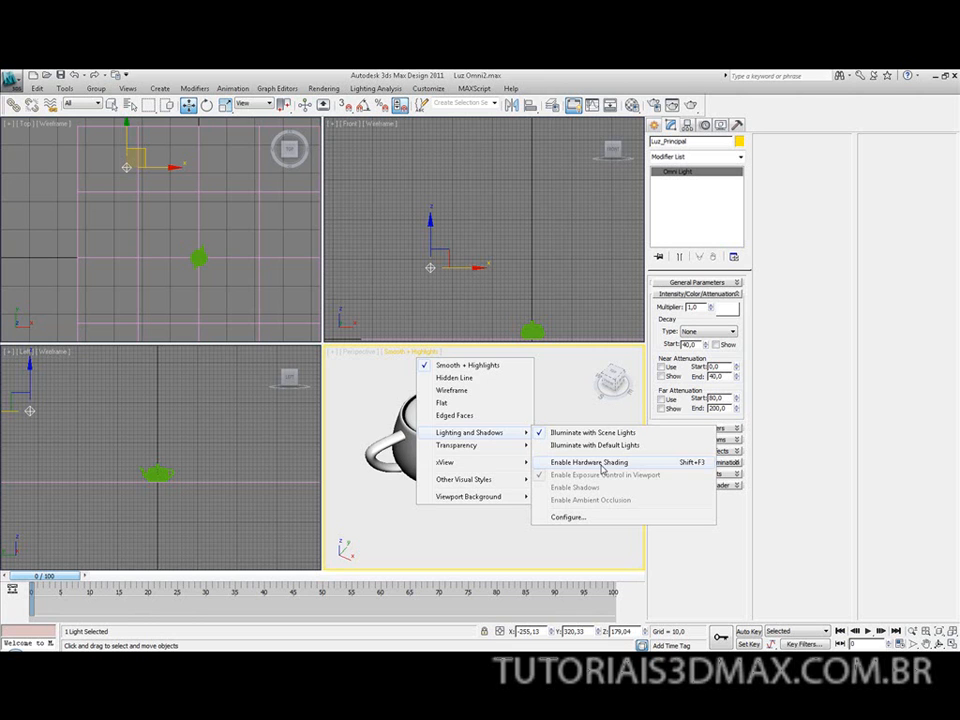
{"action": "left_click", "coordinate": [602, 463]}
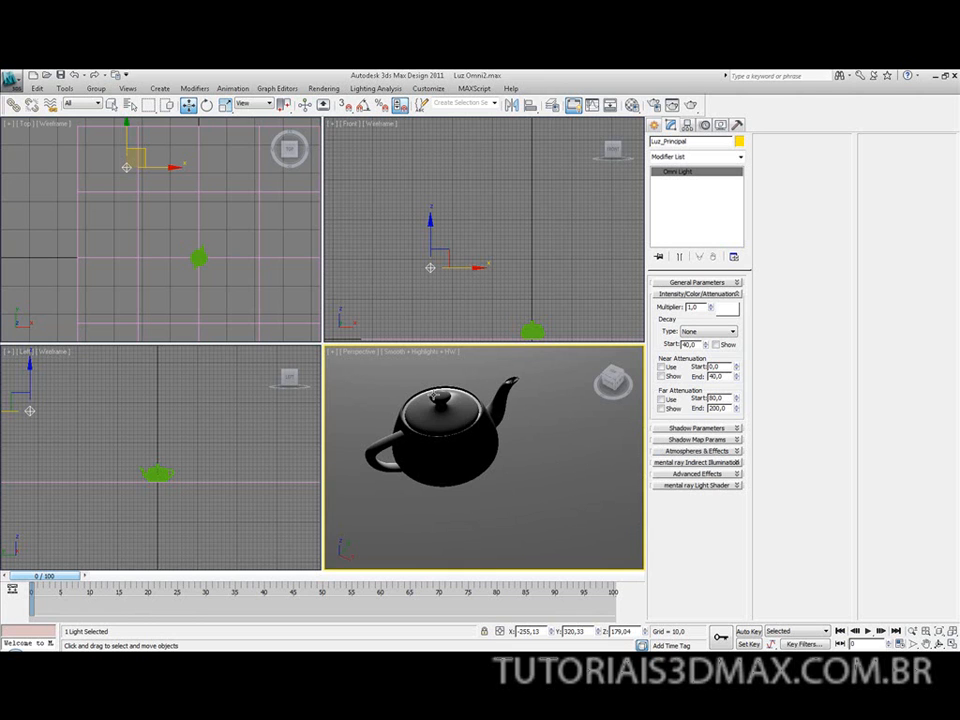
Move the Luz_Principal light closer to the teapot in the Top view, to about X -237, Y 115
{"action": "left_click", "coordinate": [133, 178]}
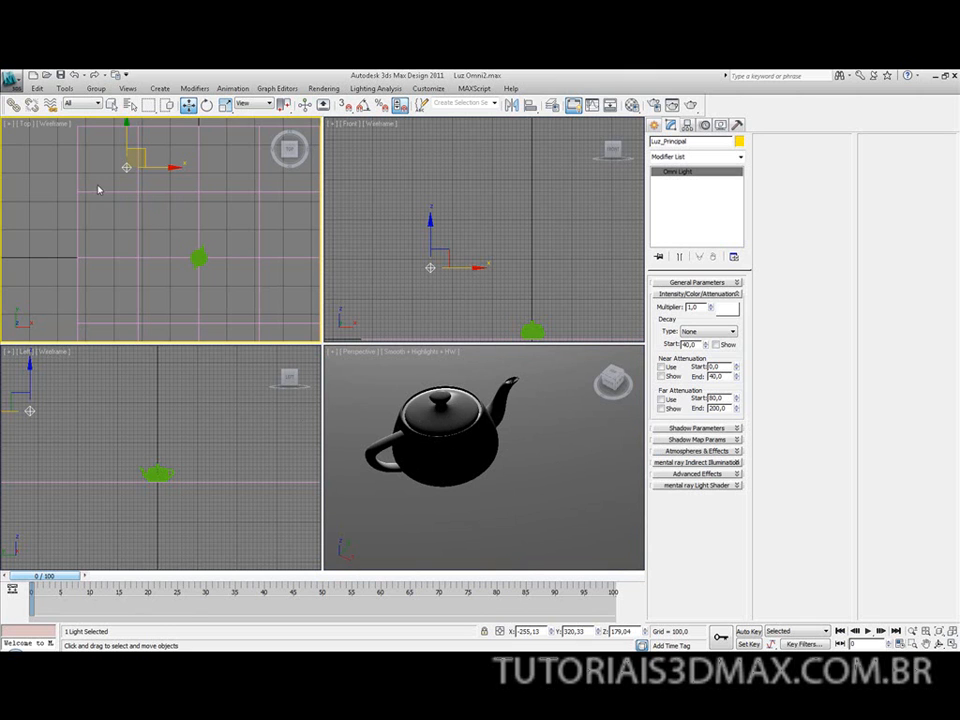
{"action": "left_click_drag", "start_coordinate": [134, 157], "coordinate": [140, 210]}
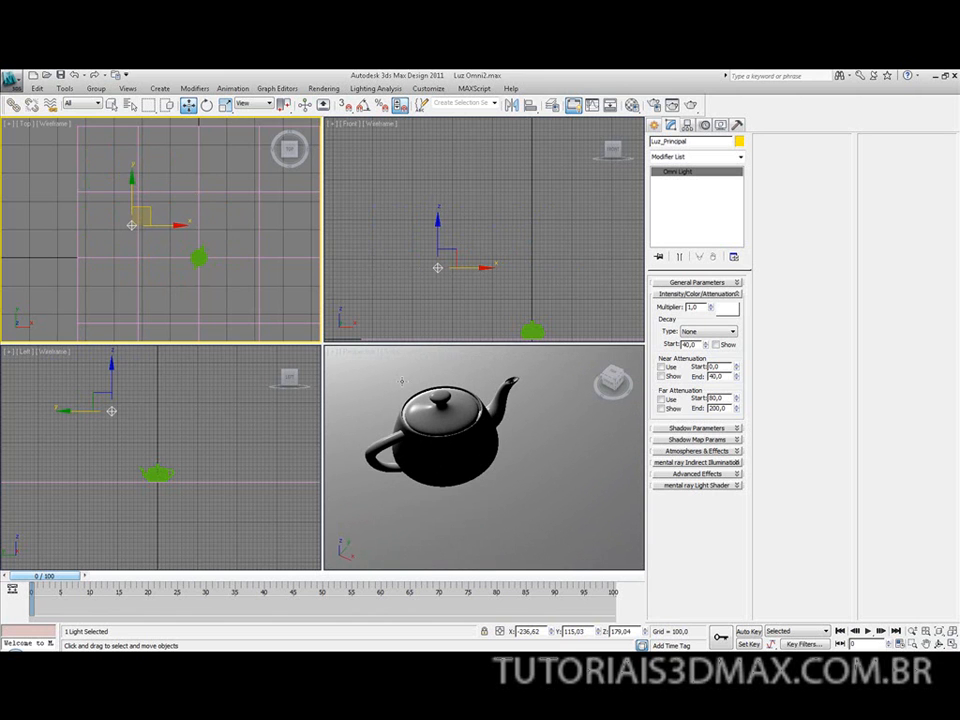
Enable Shadows in the lighting options of the Perspective viewport
{"action": "left_click", "coordinate": [394, 349]}
{"action": "left_click", "coordinate": [394, 349]}
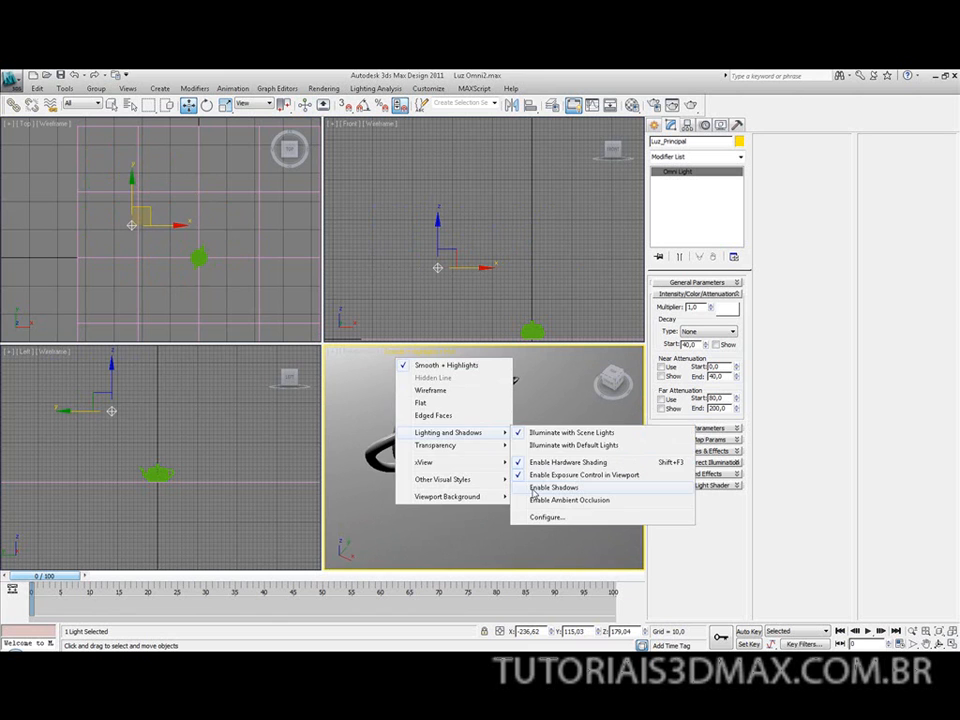
{"action": "left_click", "coordinate": [533, 489]}
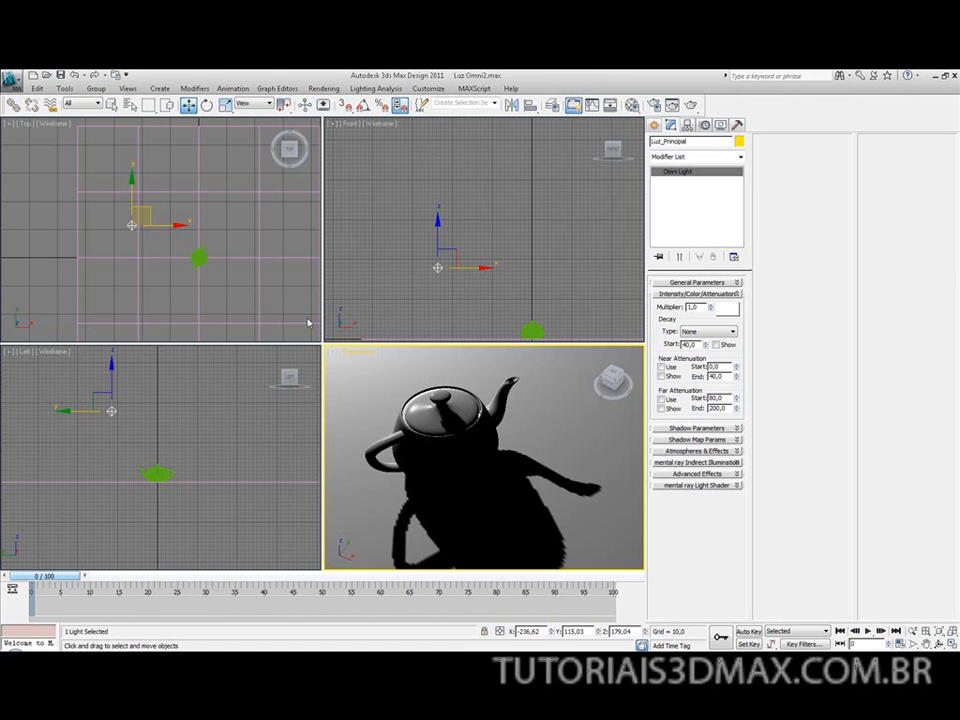
Move the Luz_Principal light in the Top view to about X -257, Y -9 and render the Perspective view
{"action": "left_click", "coordinate": [149, 210]}
{"action": "left_click_drag", "start_coordinate": [149, 210], "coordinate": [143, 246]}
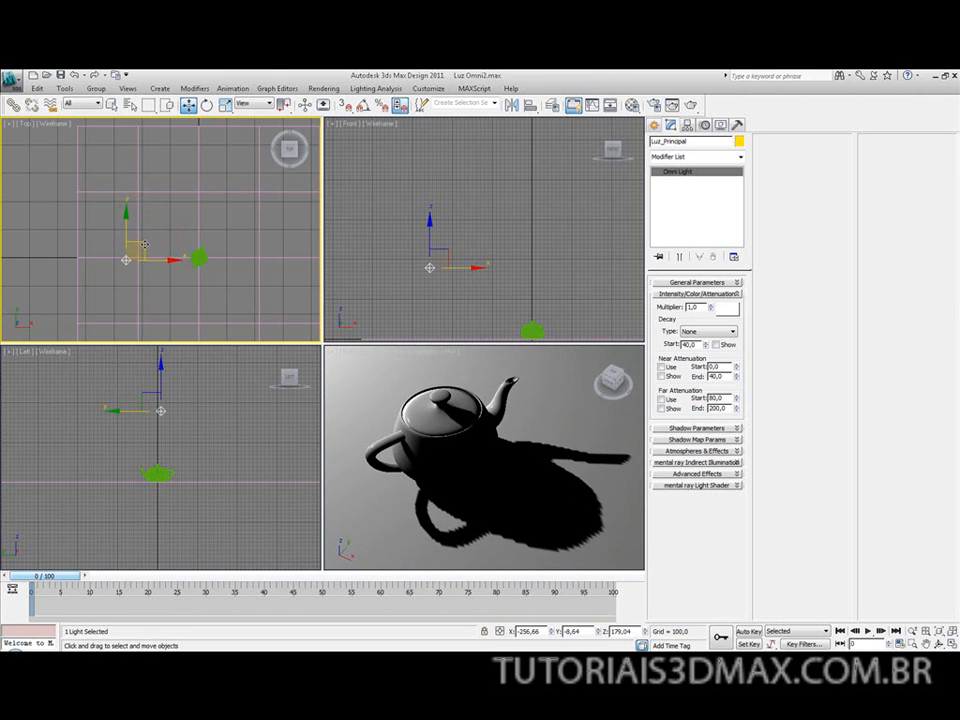
{"action": "left_click", "coordinate": [691, 105]}
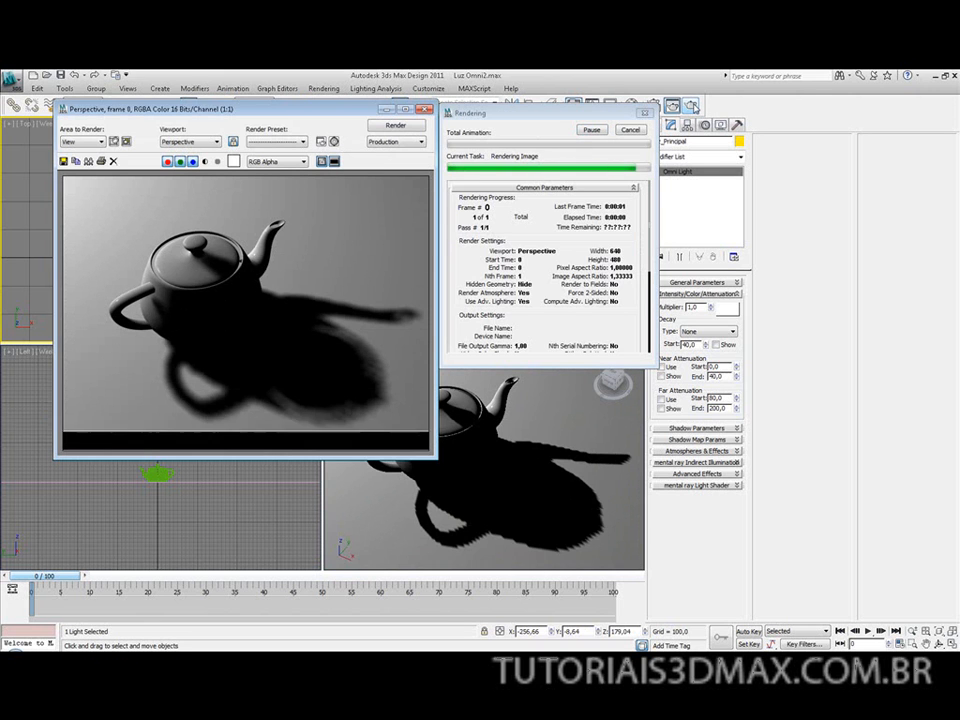
{"action": "left_click", "coordinate": [424, 108]}
Lower Luz_Principal and shift it toward the teapot, to about X -160, Z 123, and render the Perspective view
{"action": "right_click", "coordinate": [163, 393]}
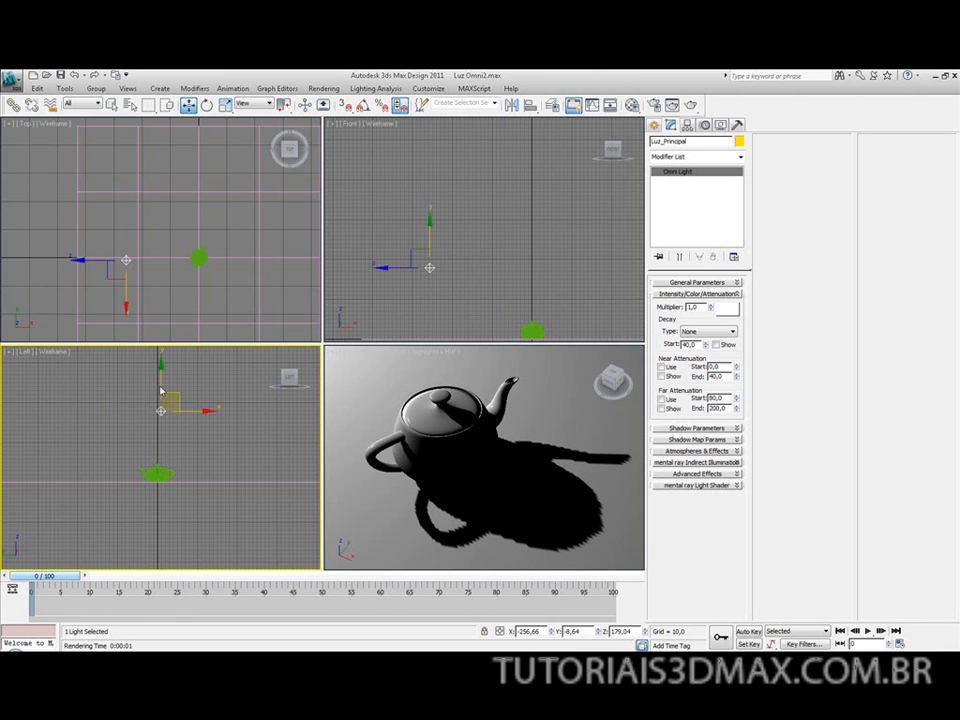
{"action": "left_click_drag", "start_coordinate": [162, 374], "coordinate": [162, 394]}
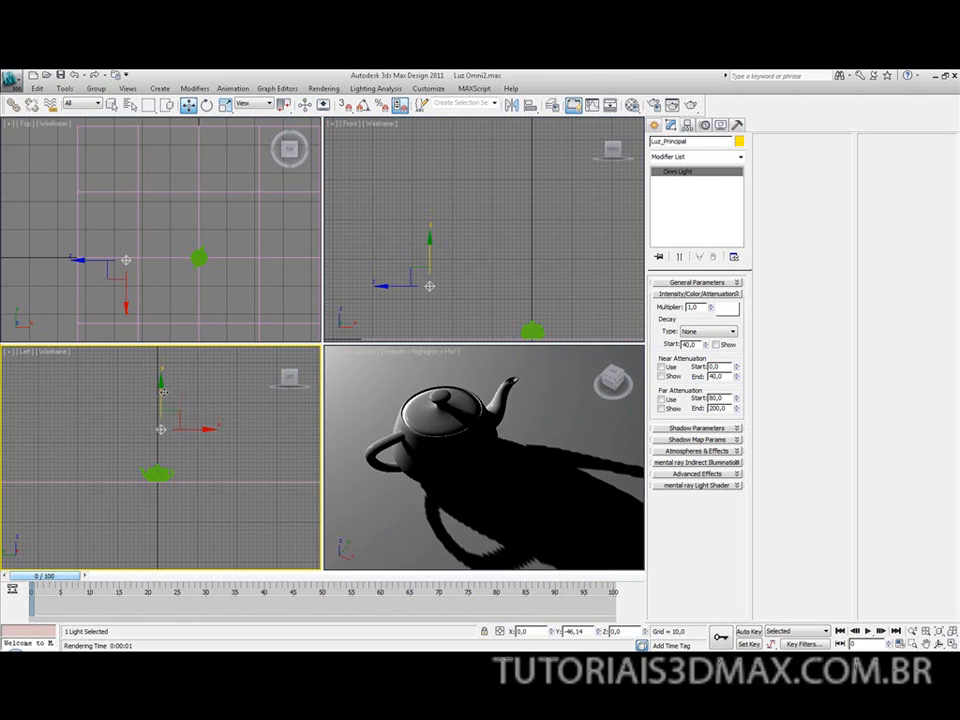
{"action": "right_click", "coordinate": [474, 240]}
{"action": "middle_click_drag", "start_coordinate": [474, 240], "coordinate": [454, 189]}
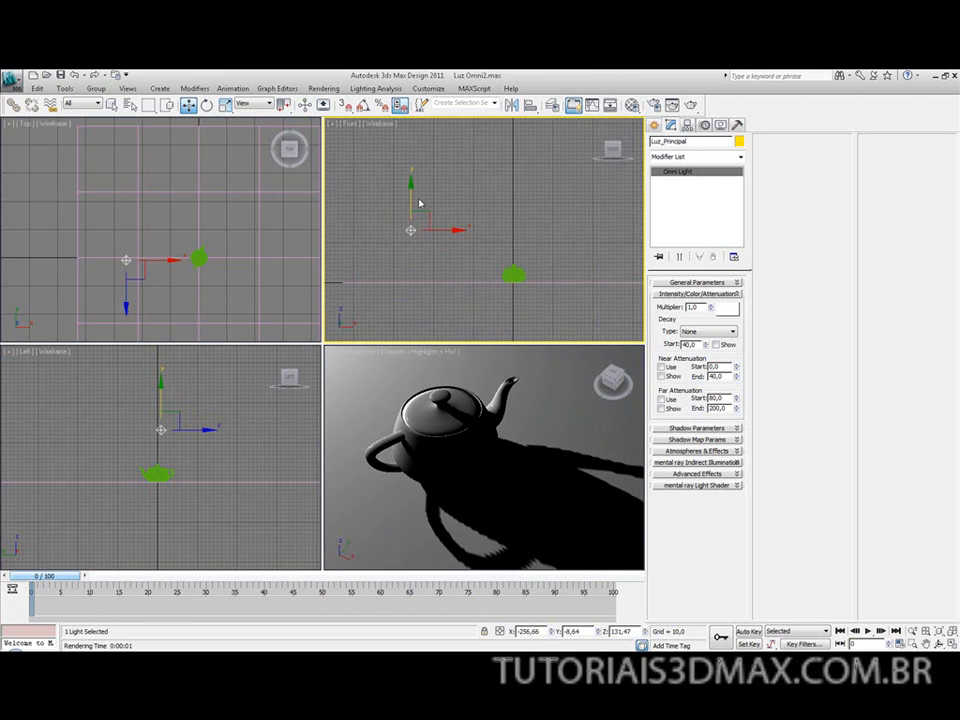
{"action": "left_click_drag", "start_coordinate": [424, 216], "coordinate": [488, 236]}
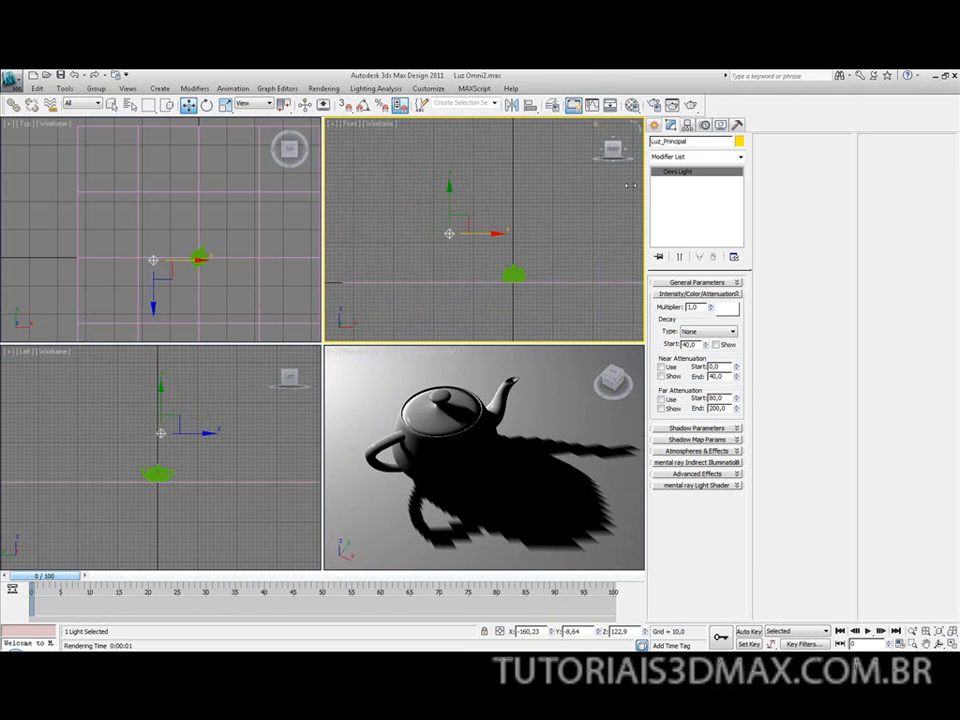
{"action": "left_click", "coordinate": [692, 105]}
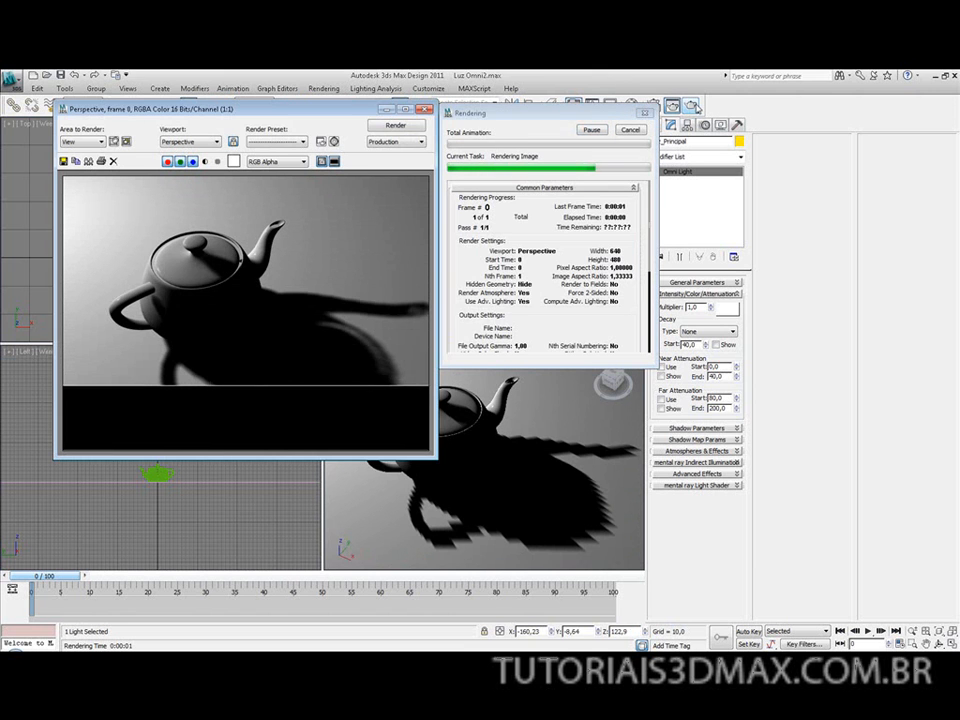
Move Luz_Principal along X in the Front view to about -131 and render the Perspective view again
{"action": "left_click", "coordinate": [450, 233]}
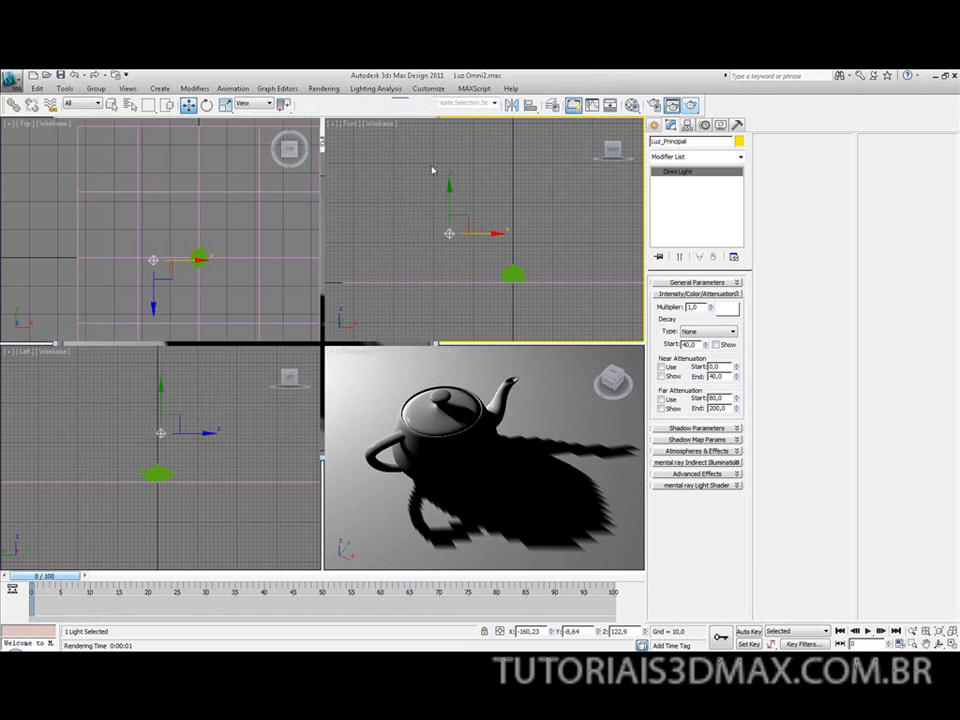
{"action": "left_click_drag", "start_coordinate": [489, 234], "coordinate": [494, 234]}
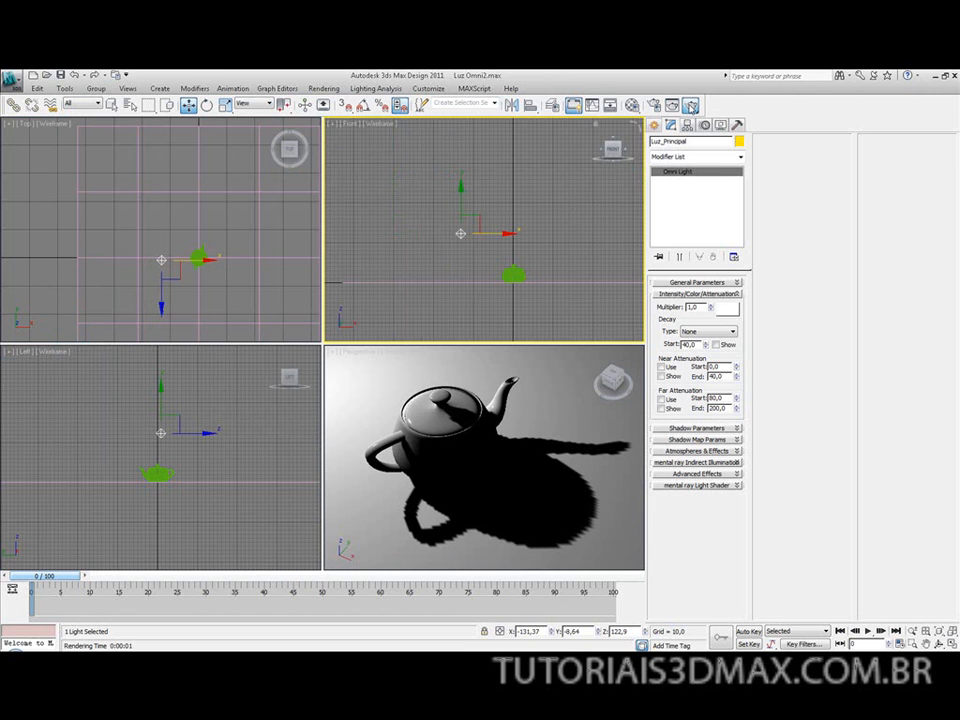
{"action": "left_click", "coordinate": [690, 105]}
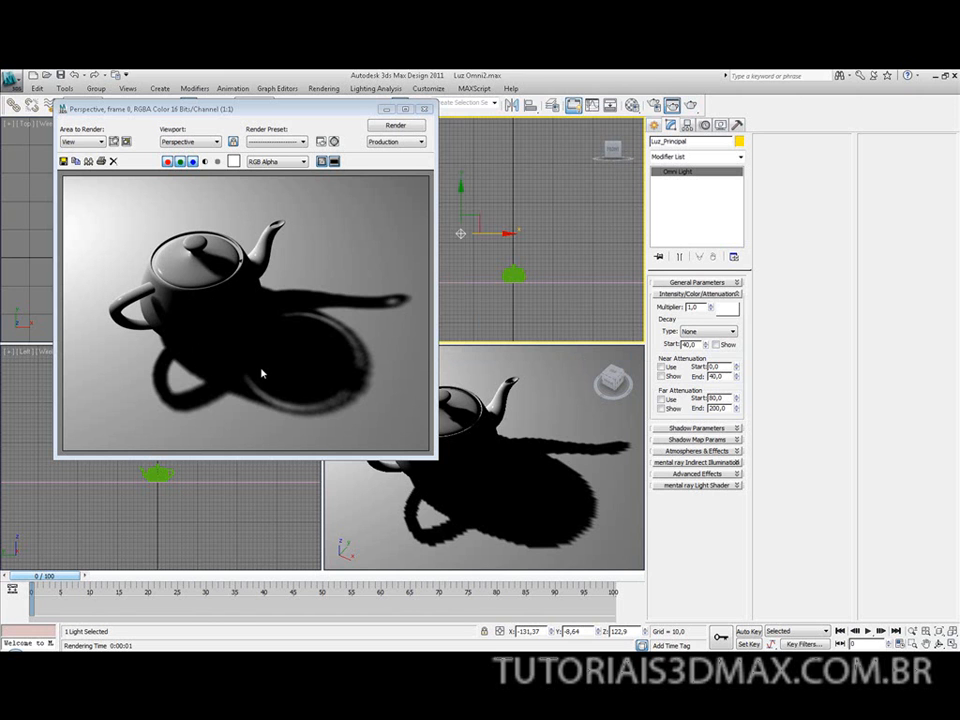
{"action": "left_click", "coordinate": [424, 108]}
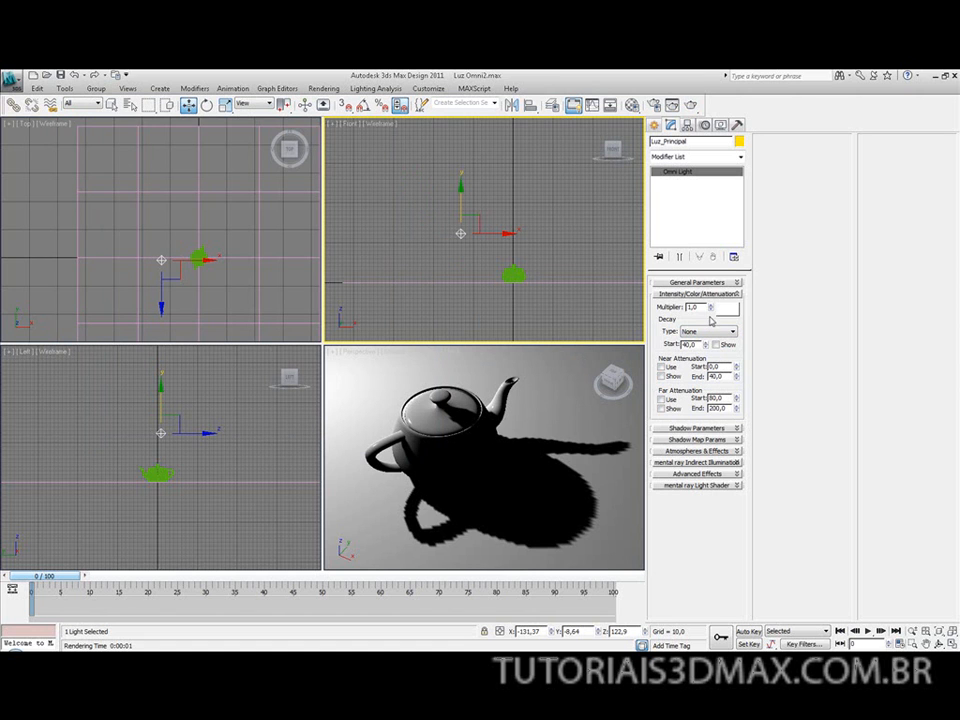
Change the light's shadow type to Ray Traced Shadows in its General Parameters and render the Perspective view
{"action": "left_click", "coordinate": [700, 282]}
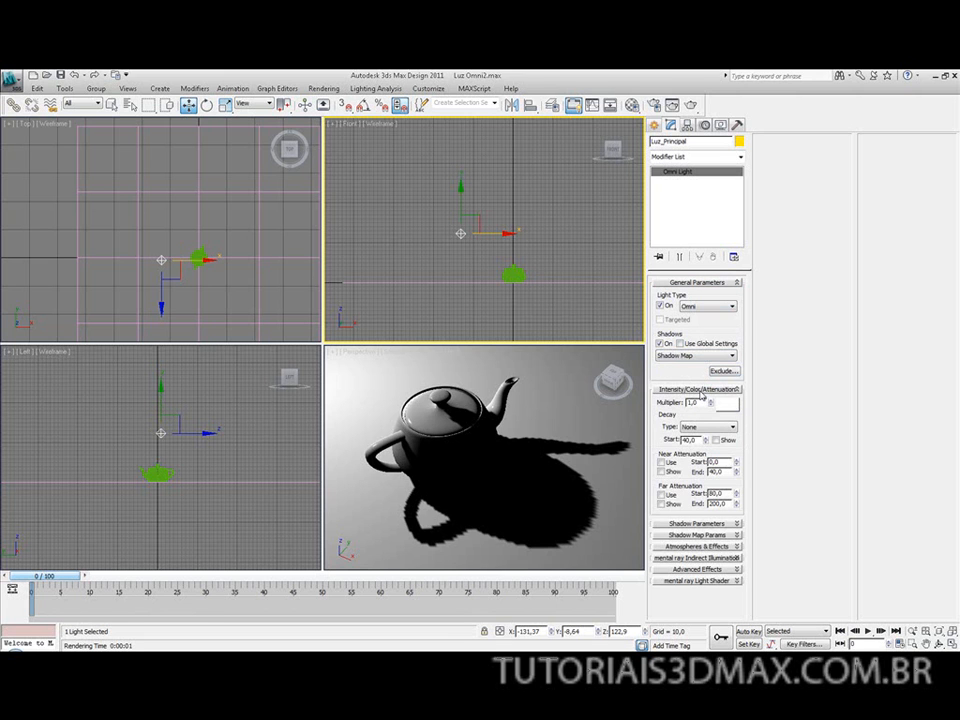
{"action": "left_click", "coordinate": [700, 390]}
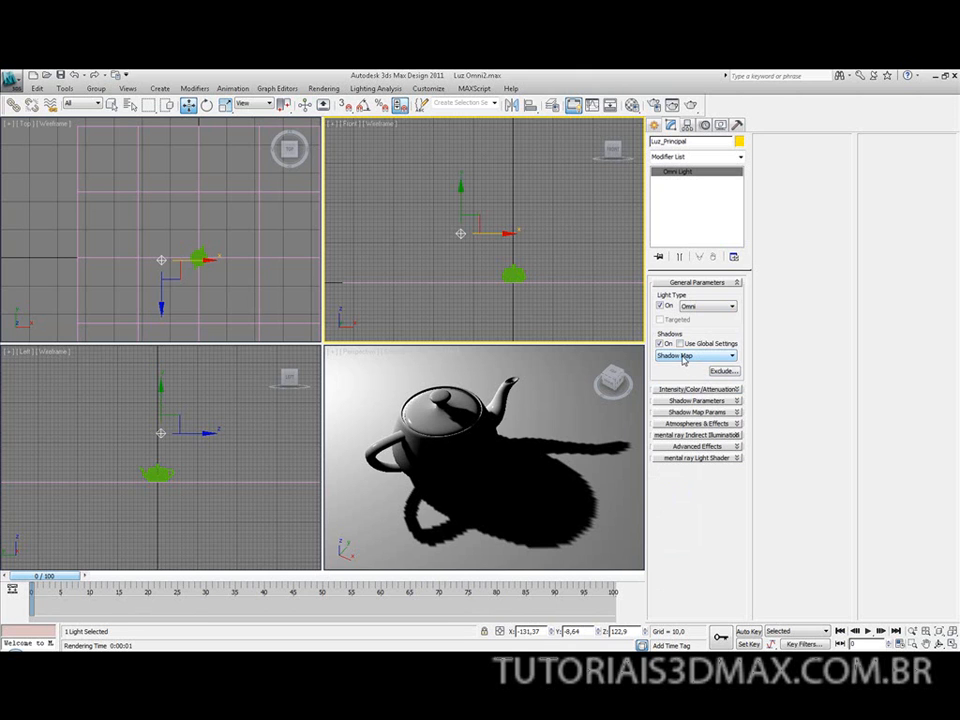
{"action": "left_click", "coordinate": [716, 357]}
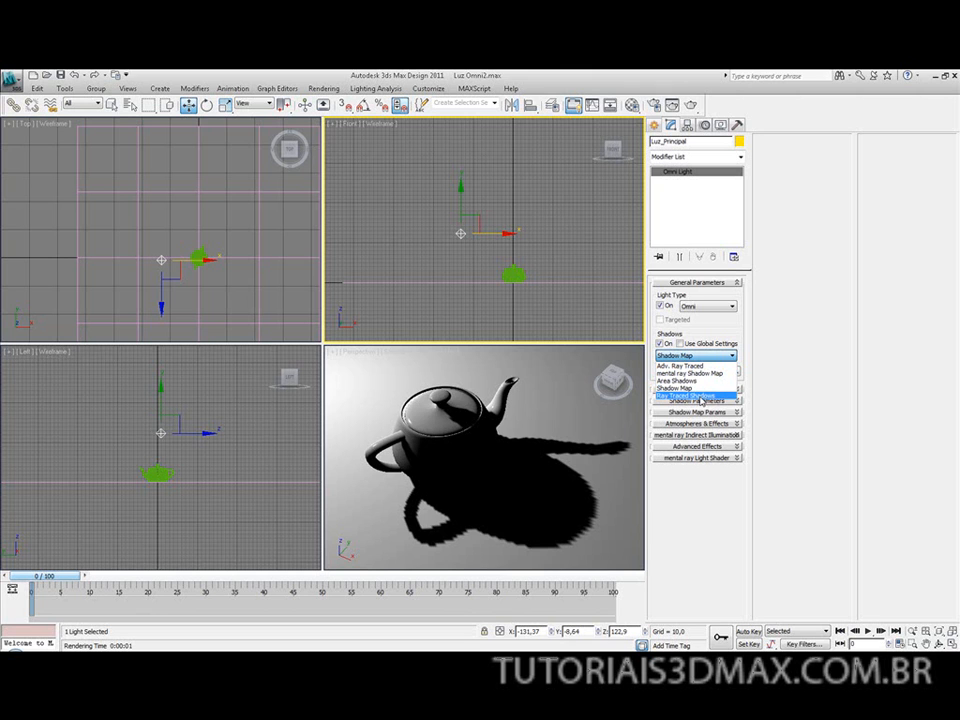
{"action": "left_click", "coordinate": [782, 367]}
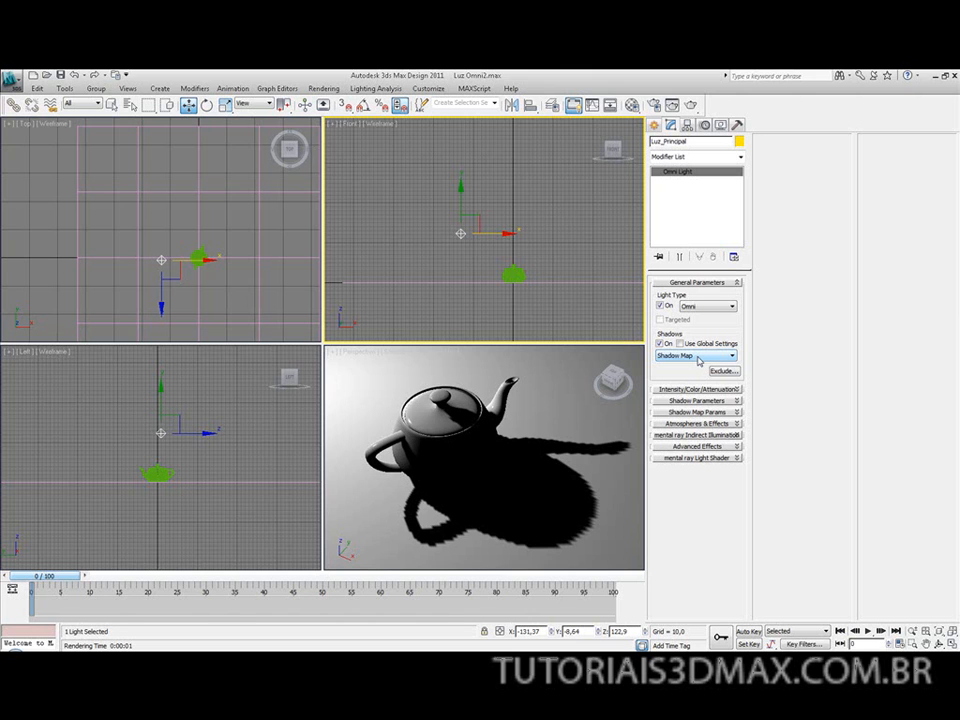
{"action": "left_click", "coordinate": [698, 357]}
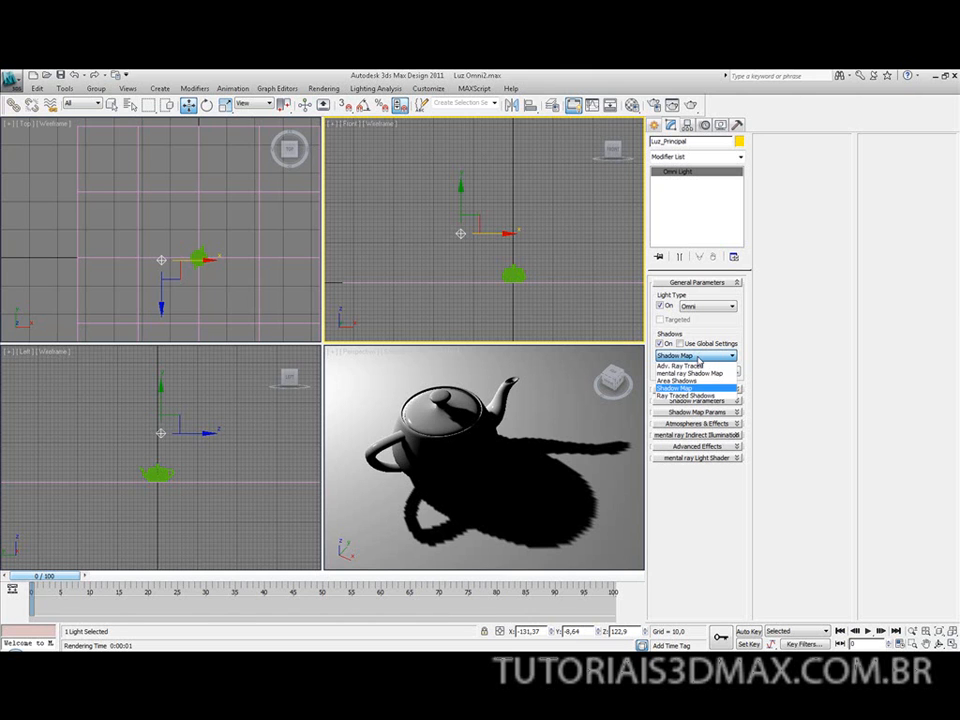
{"action": "left_click", "coordinate": [700, 397]}
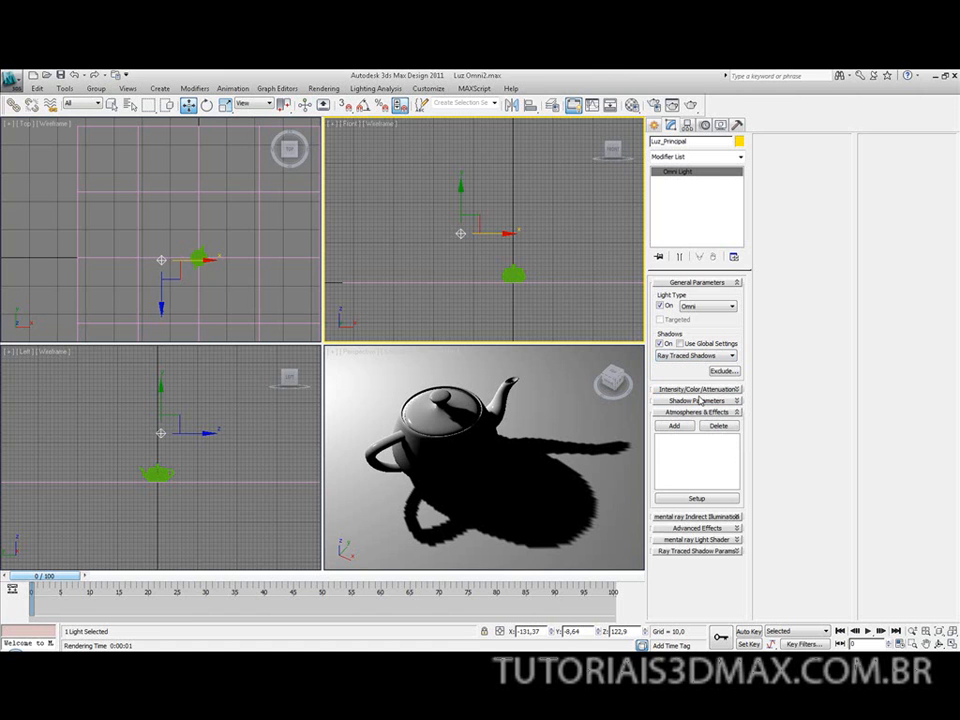
{"action": "key", "text": "shift+q"}
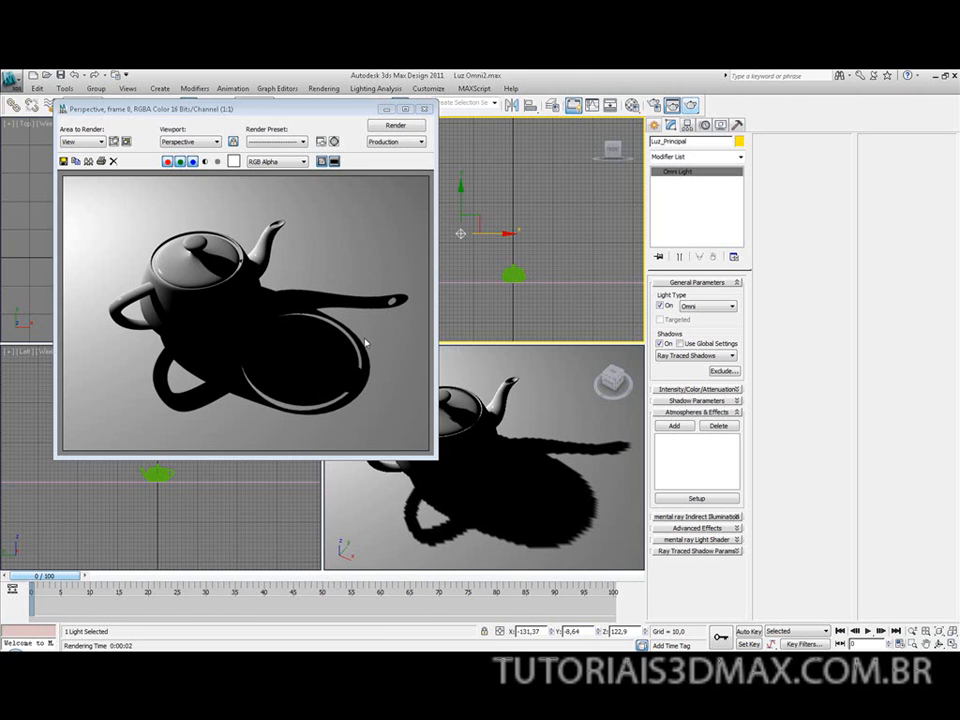
Switch Luz_Principal's shadows back to Shadow Map and render again for comparison
{"action": "left_click", "coordinate": [685, 356]}
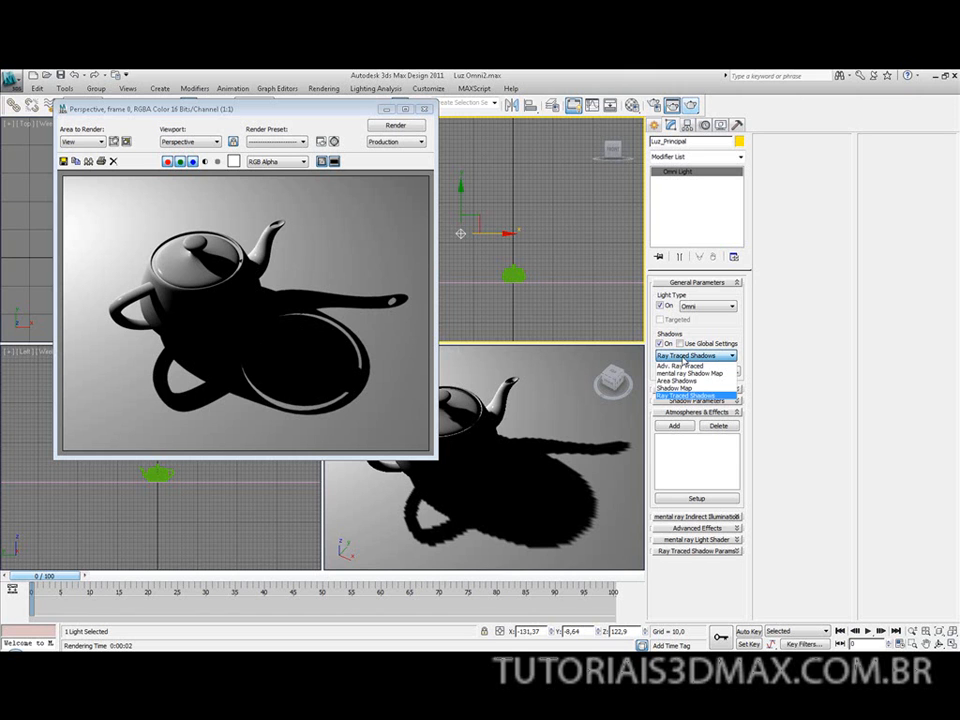
{"action": "left_click", "coordinate": [688, 388]}
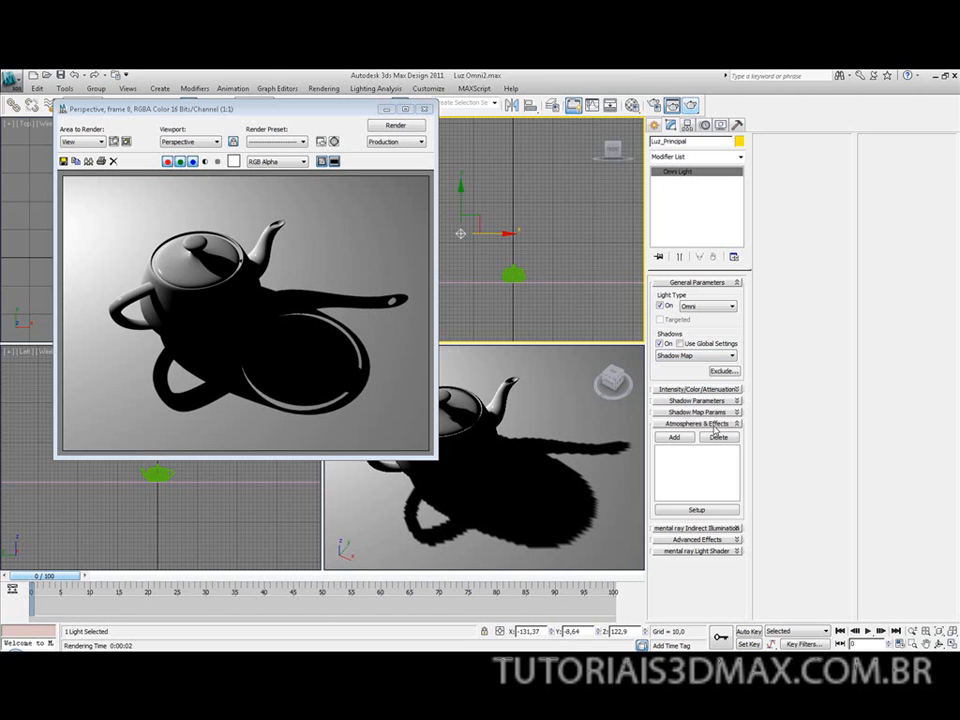
{"action": "left_click", "coordinate": [710, 423]}
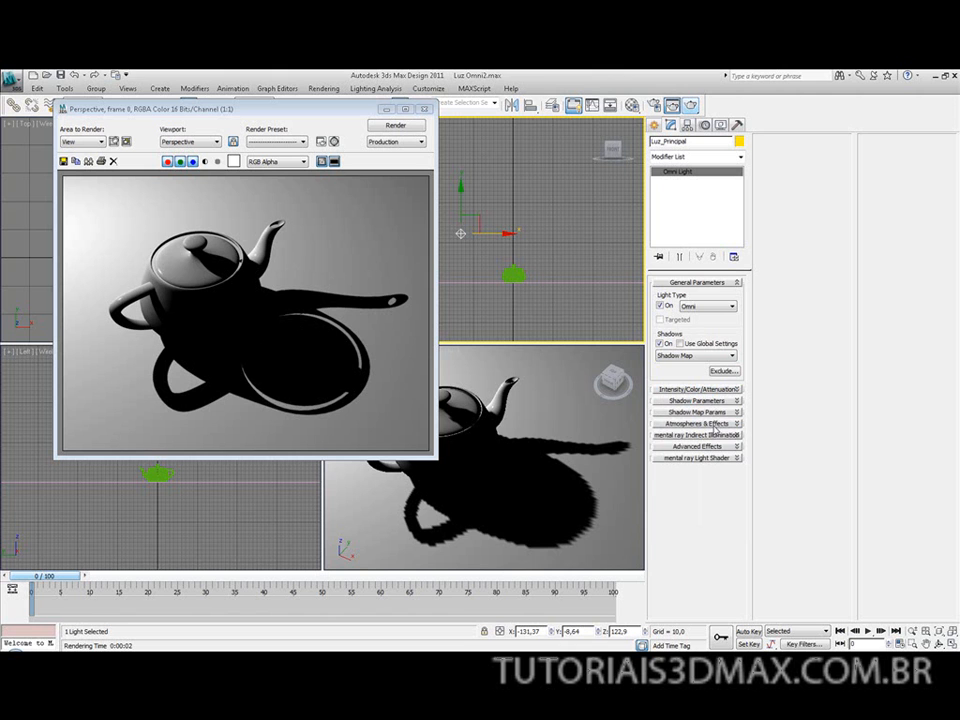
{"action": "left_click", "coordinate": [395, 126]}
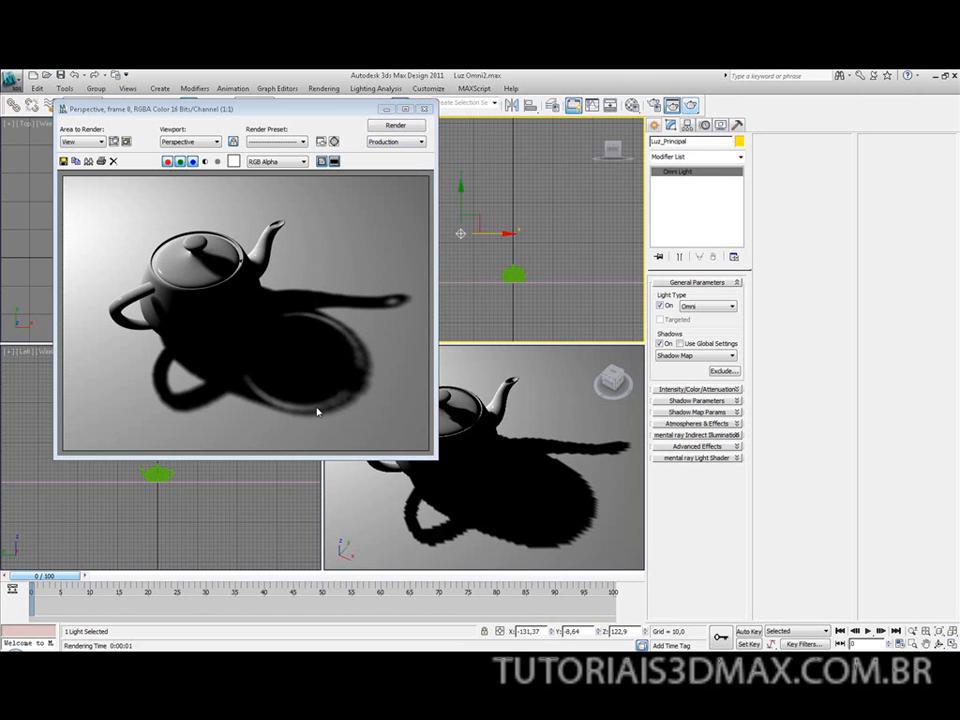
Set Luz_Principal's shadows to Ray Traced Shadows again and re-render the Perspective view
{"action": "left_click", "coordinate": [697, 356]}
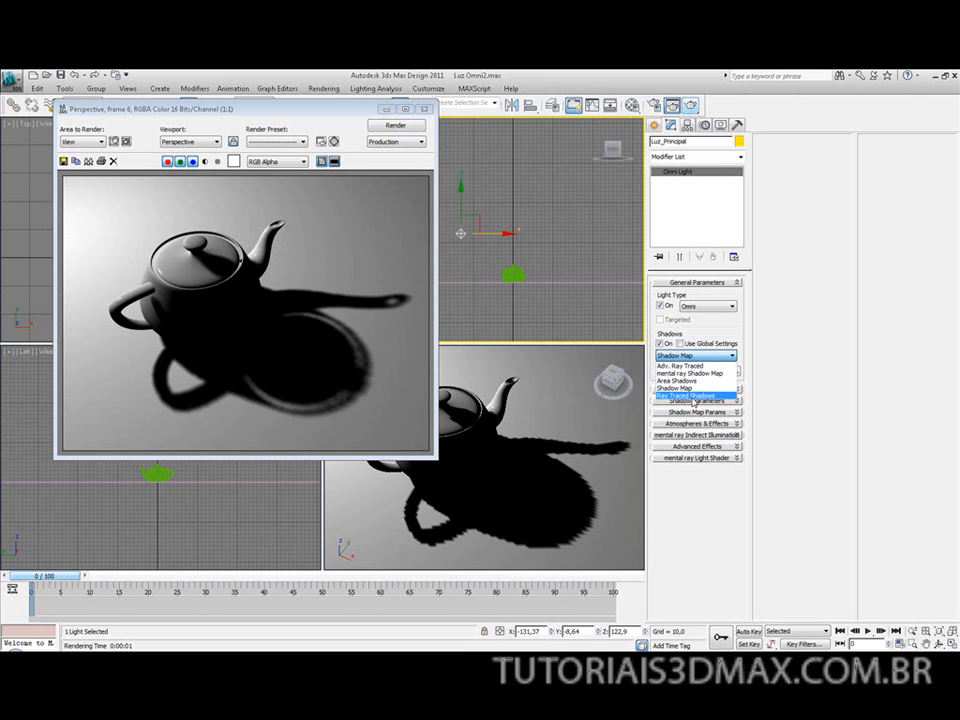
{"action": "left_click", "coordinate": [682, 395]}
{"action": "left_click", "coordinate": [396, 126]}
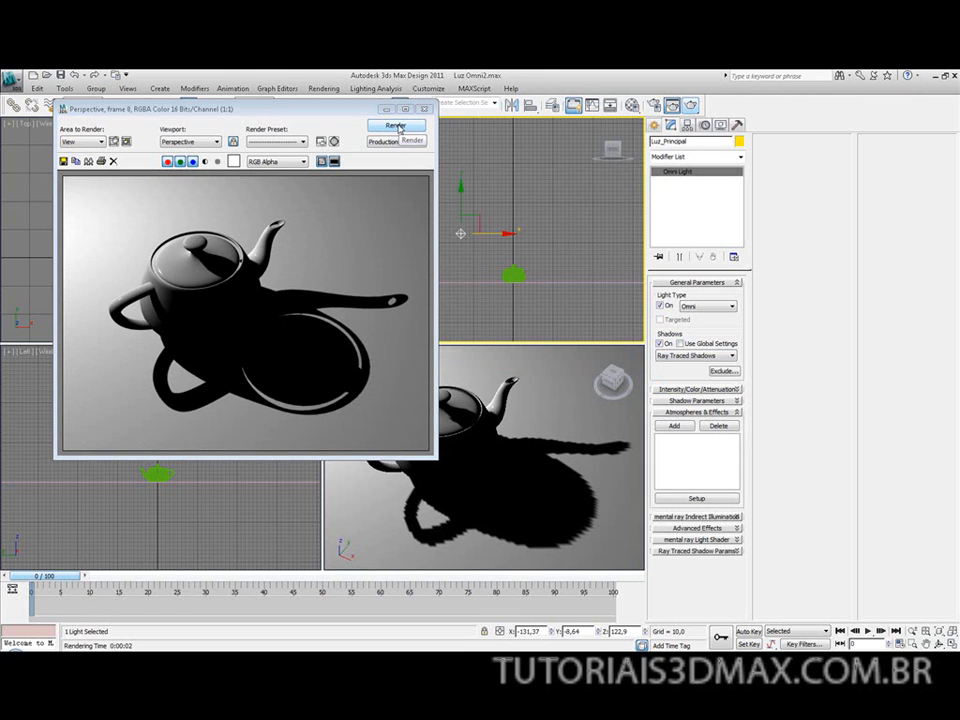
Start saving the ray-traced render as an image, naming it render1 and choosing the JPEG file format
{"action": "left_click", "coordinate": [63, 162]}
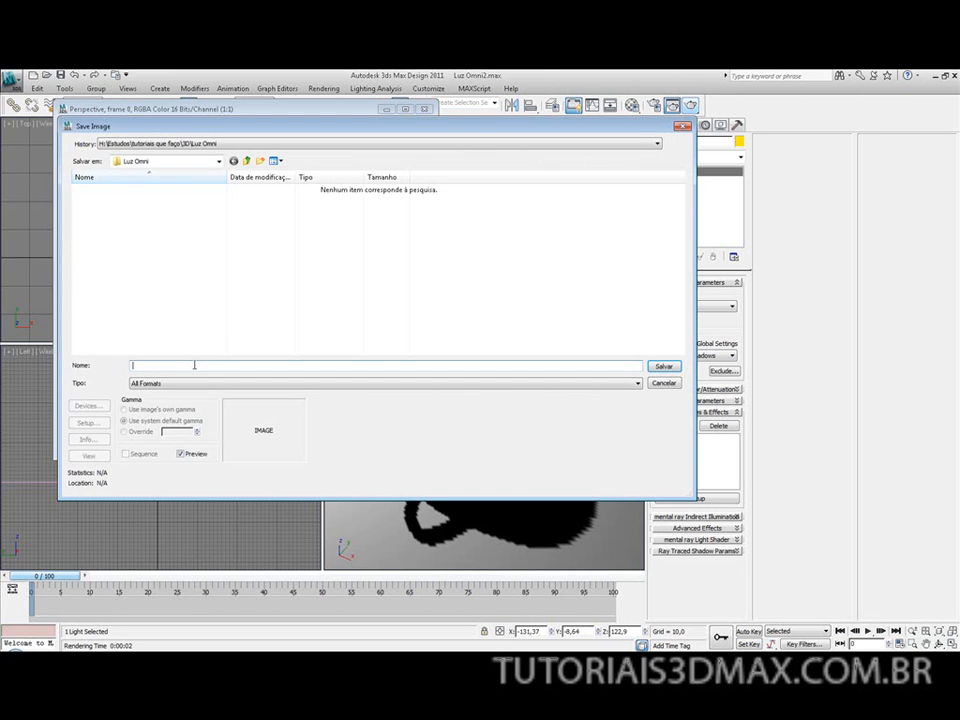
{"action": "type", "text": "render1"}
{"action": "key", "text": "Tab"}
{"action": "key", "text": "j"}
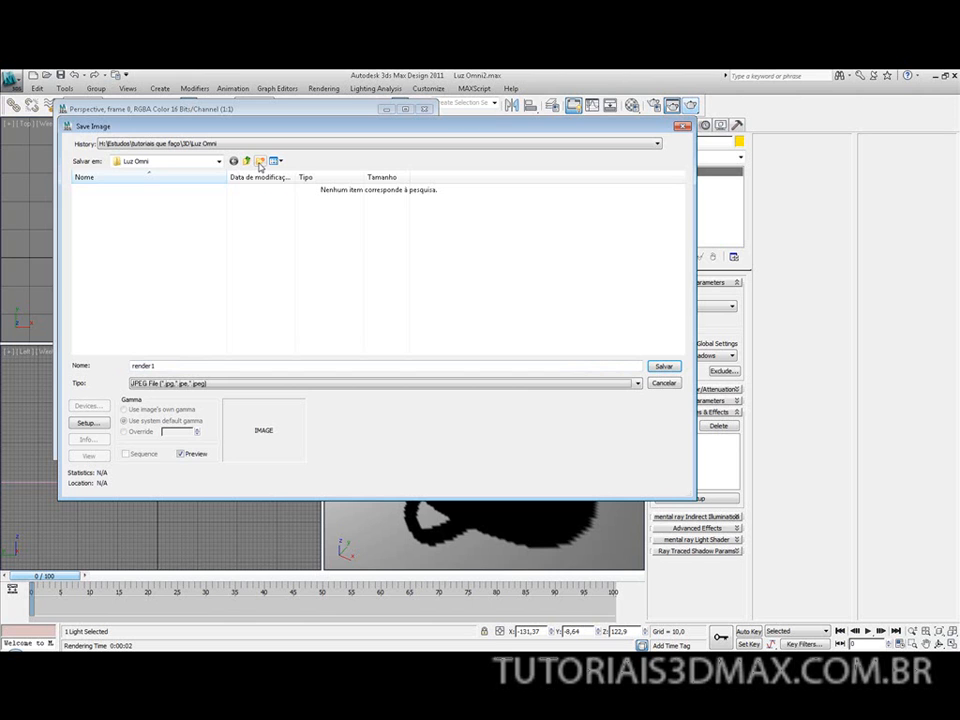
Create a folder named render inside Luz Omni and save the image there with the default JPEG settings
{"action": "left_click", "coordinate": [259, 162]}
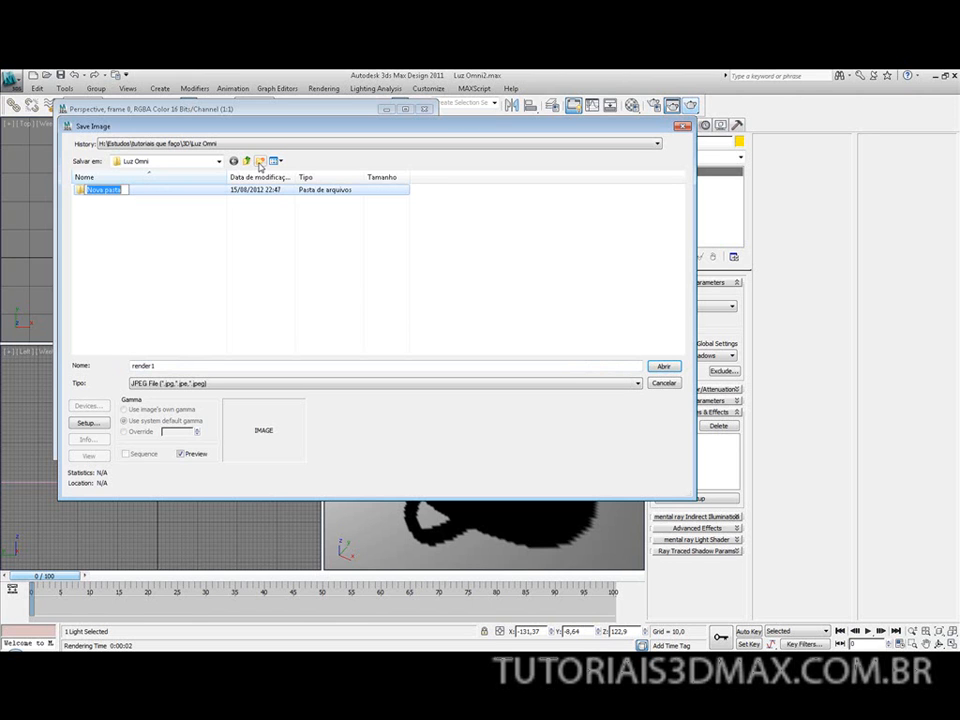
{"action": "type", "text": "render"}
{"action": "key", "text": "Return"}
{"action": "key", "text": "Return"}
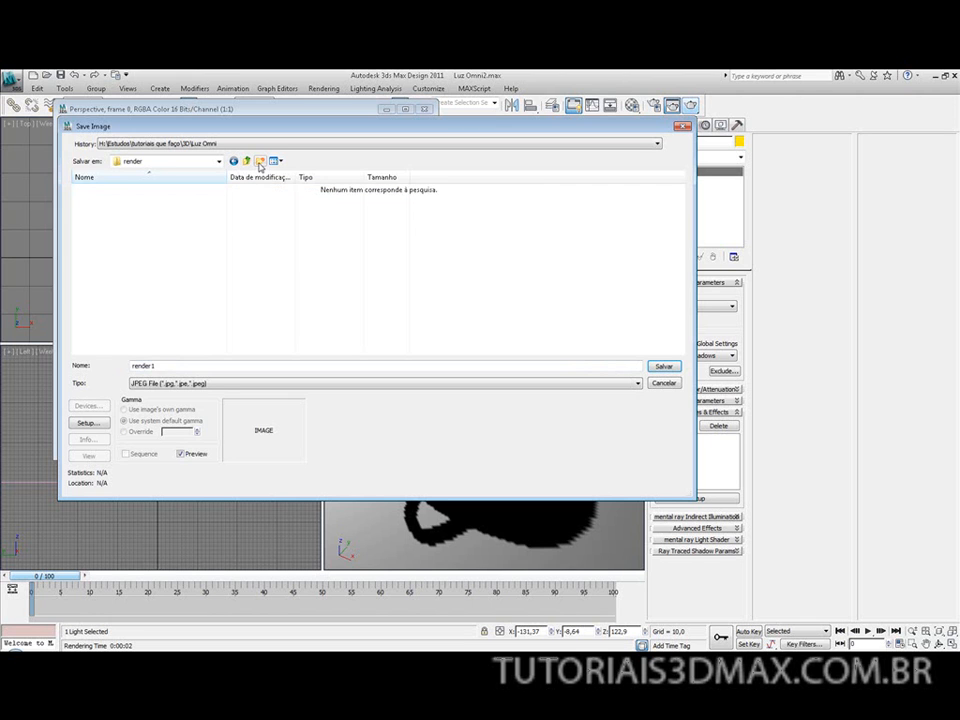
{"action": "left_click", "coordinate": [663, 367]}
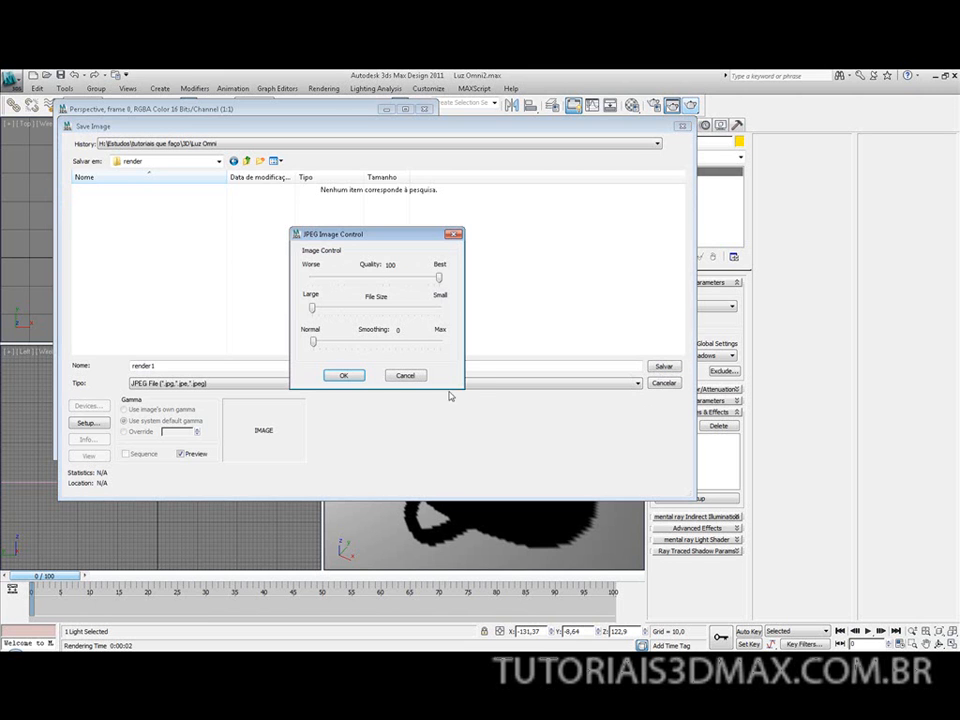
{"action": "left_click", "coordinate": [343, 377]}
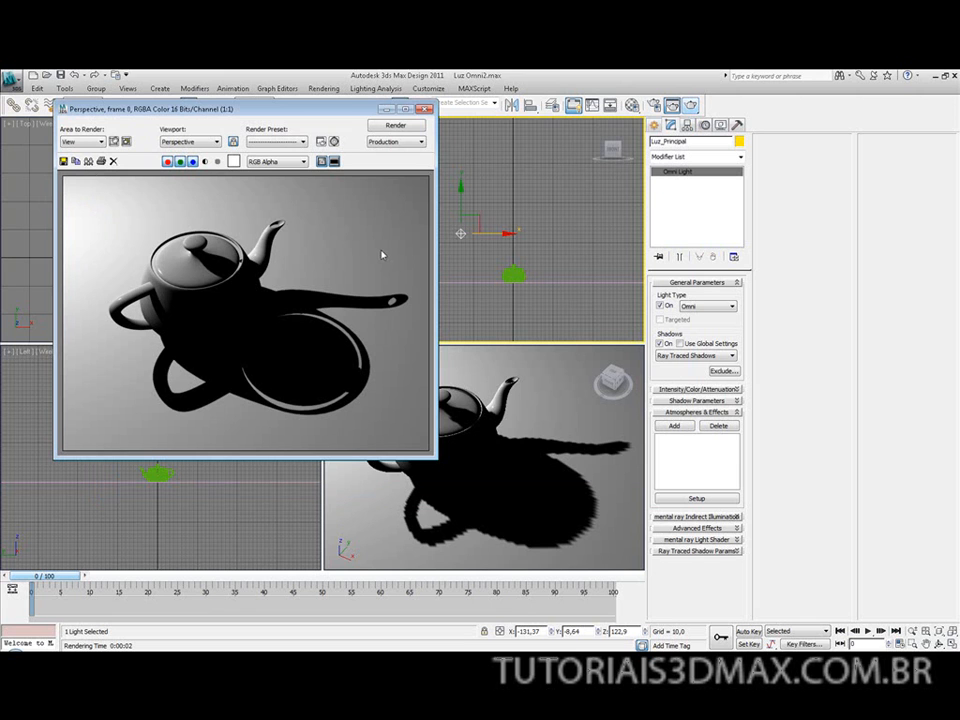
Set the light's shadow type to Shadow Map and render the Perspective view for a second image
{"action": "left_click", "coordinate": [687, 358]}
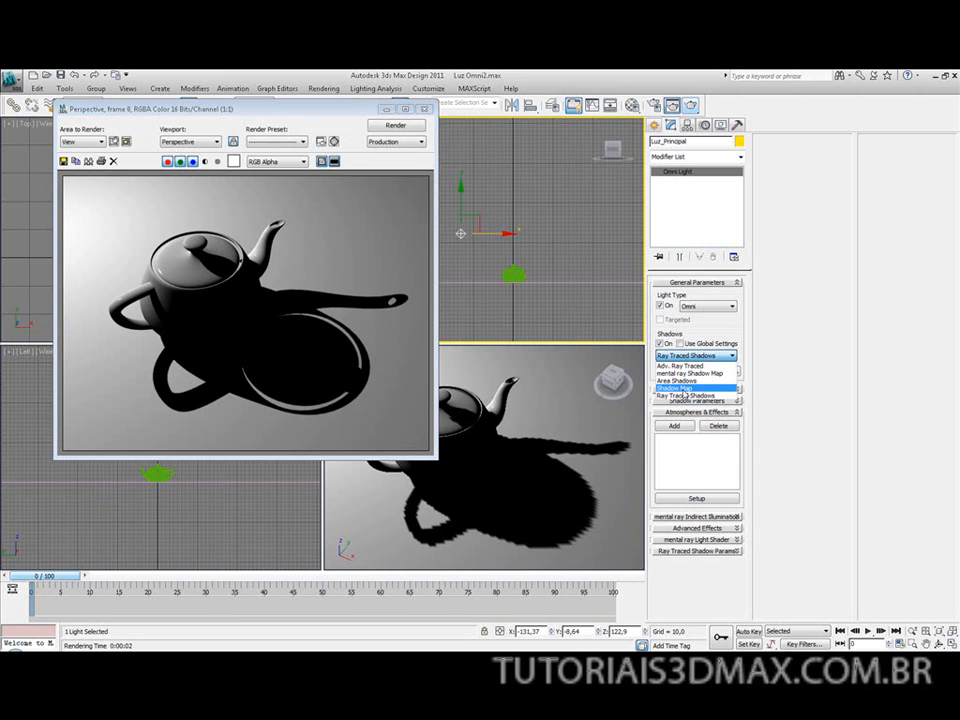
{"action": "left_click", "coordinate": [680, 388]}
{"action": "left_click", "coordinate": [395, 126]}
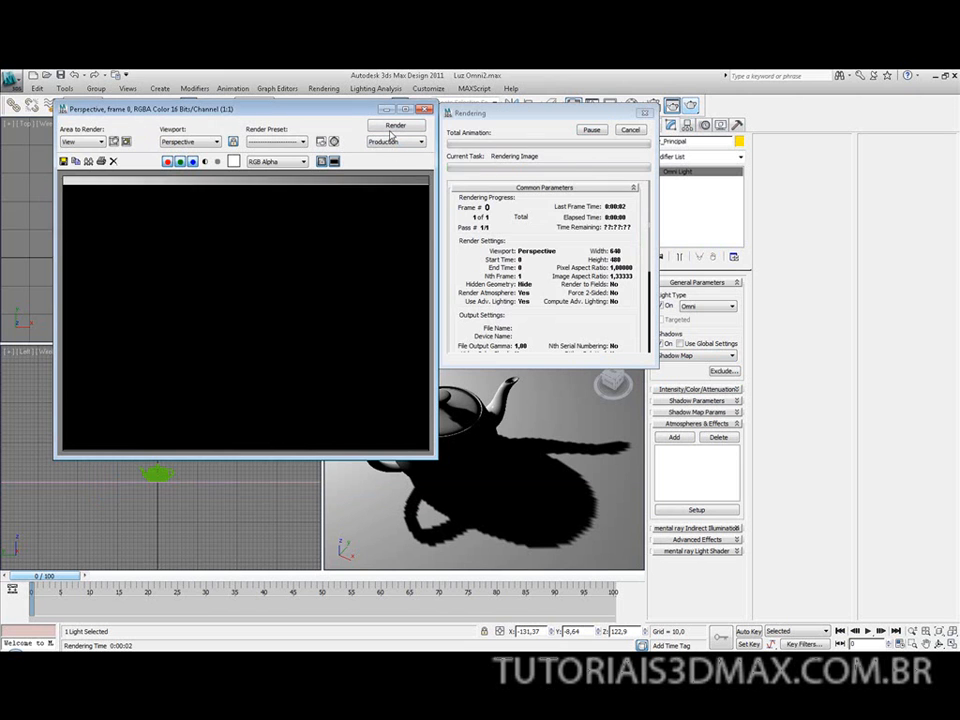
Save the Shadow Map render as a JPEG image named render2 in the render folder, accepting the default JPEG settings
{"action": "left_click", "coordinate": [64, 162]}
{"action": "left_click", "coordinate": [102, 207]}
{"action": "left_click", "coordinate": [189, 366]}
{"action": "key", "text": "BackSpace"}
{"action": "type", "text": "2"}
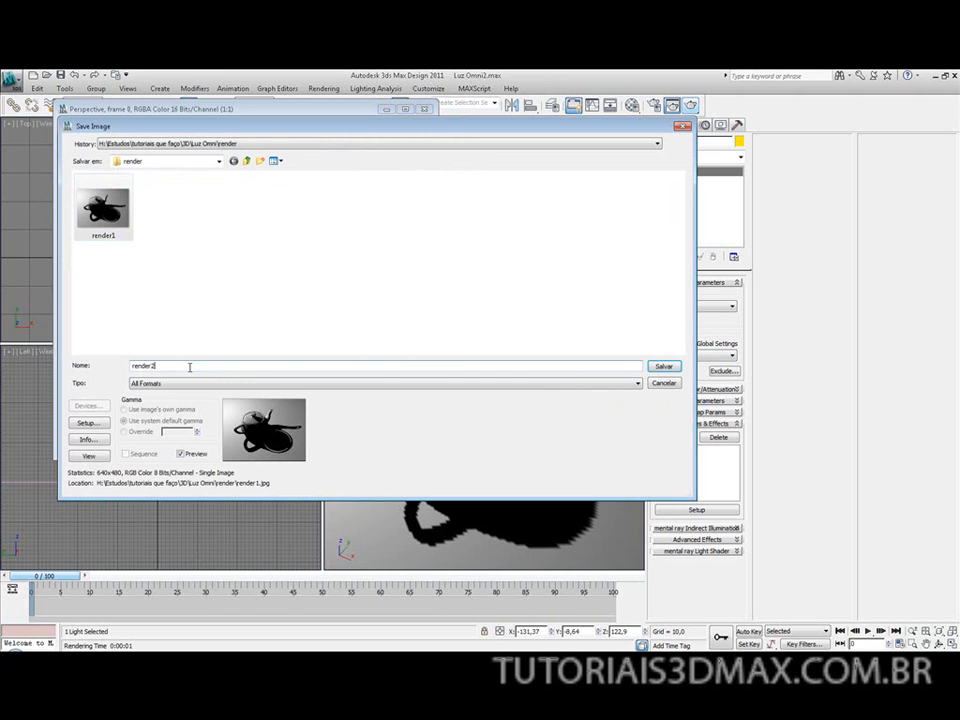
{"action": "key", "text": "Tab"}
{"action": "key", "text": "j"}
{"action": "key", "text": "Return"}
{"action": "key", "text": "Return"}
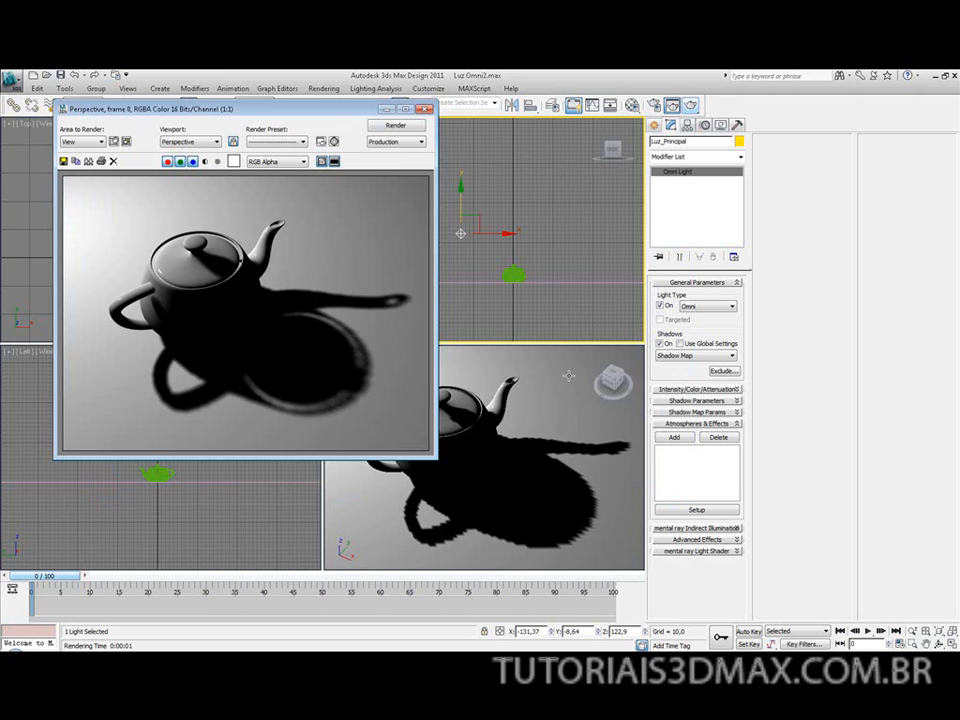
Set Luz_Principal's shadow type to Area Shadows and render the Perspective view
{"action": "left_click", "coordinate": [717, 356]}
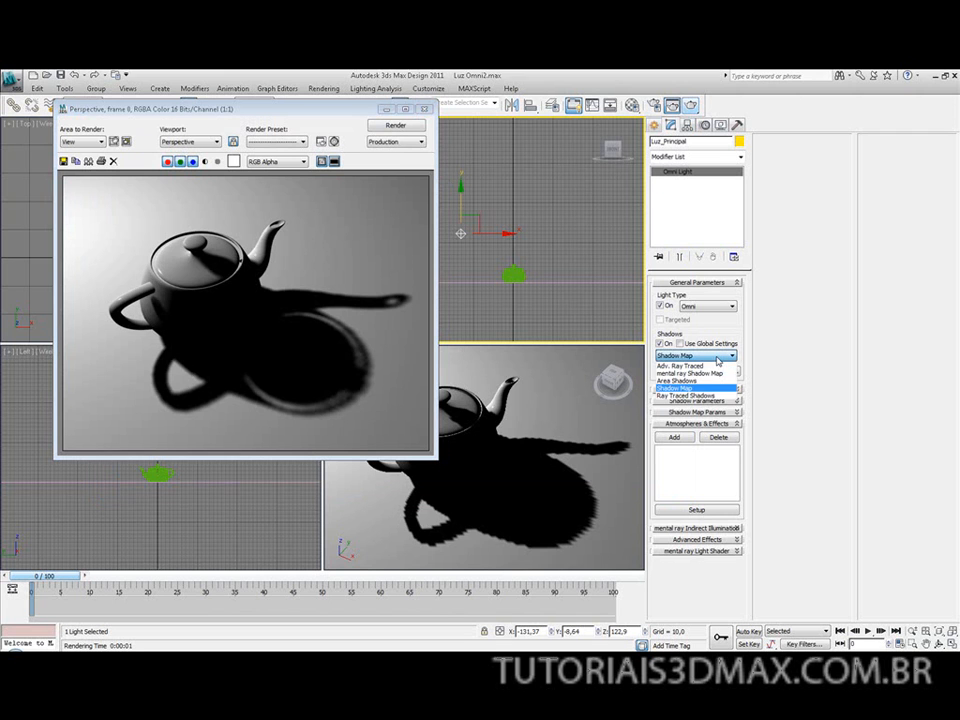
{"action": "left_click", "coordinate": [714, 383]}
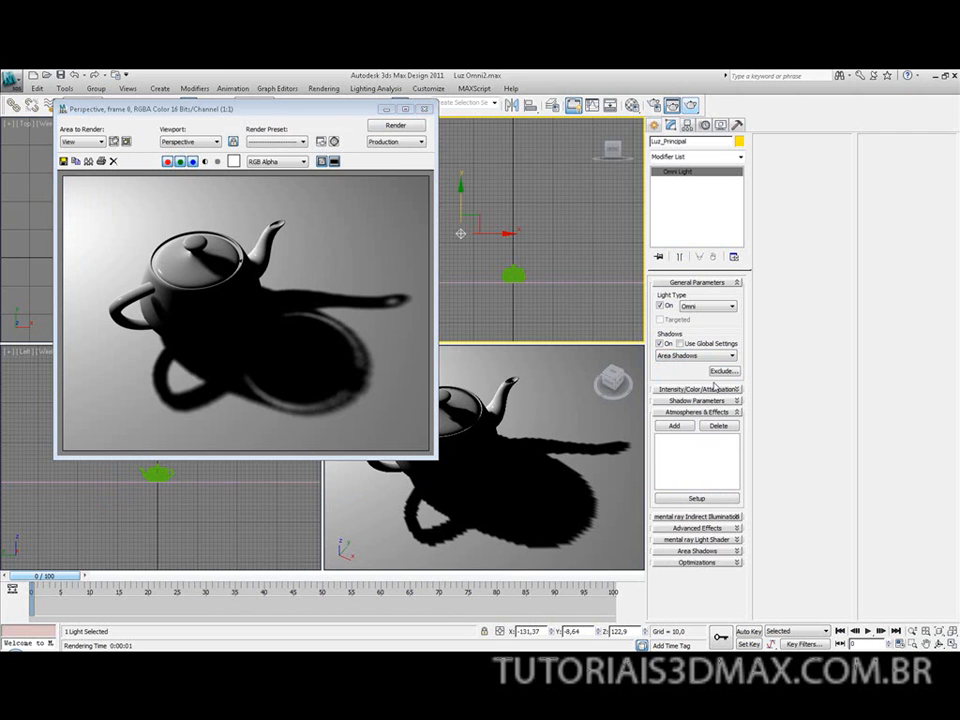
{"action": "left_click", "coordinate": [400, 126]}
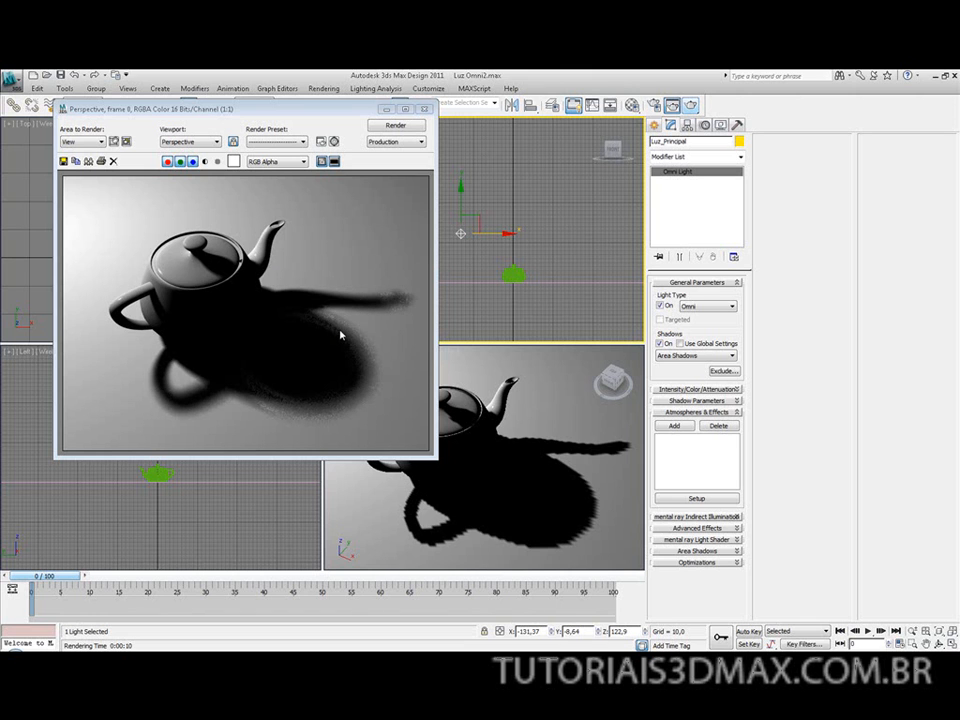
{"action": "left_click", "coordinate": [688, 358]}
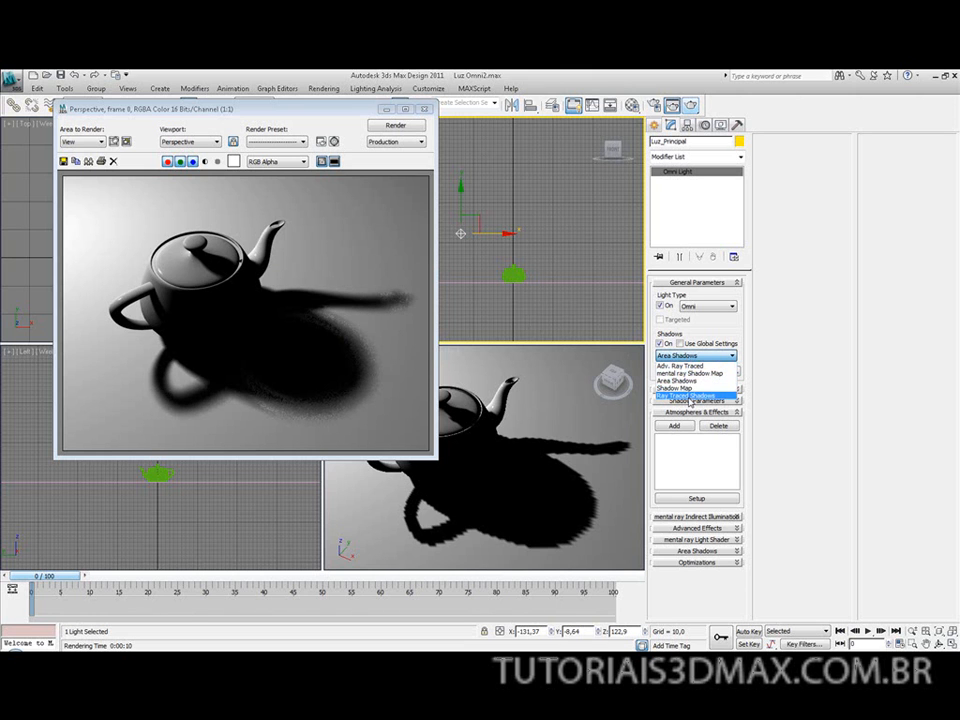
{"action": "left_click", "coordinate": [833, 311]}
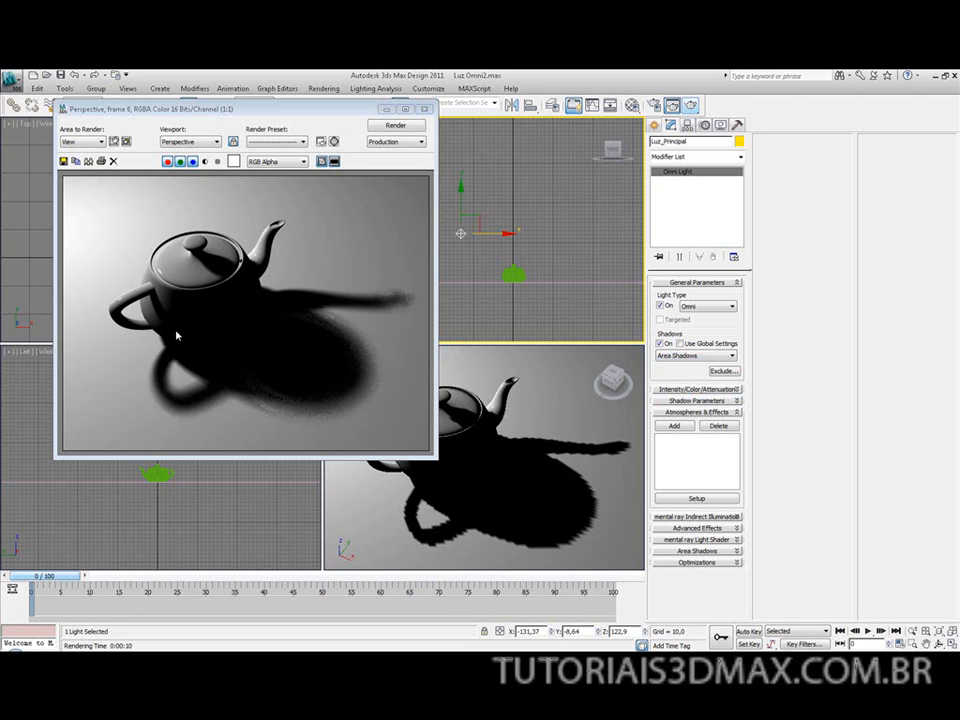
Switch Luz_Principal's shadow type to Ray Traced Shadows, and from there back to Shadow Map
{"action": "left_click", "coordinate": [710, 357]}
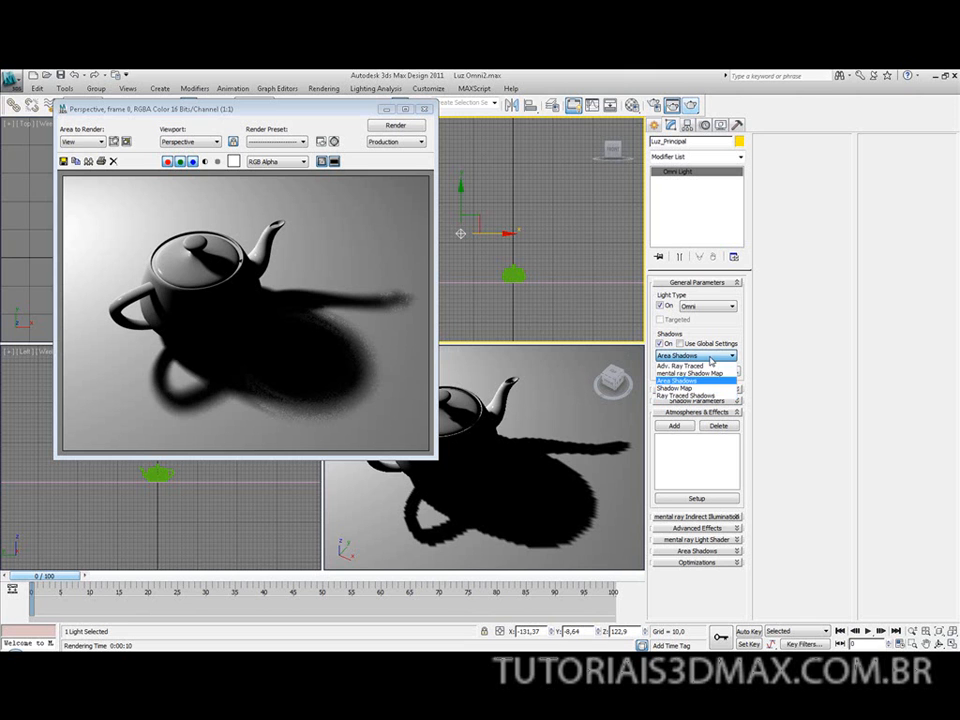
{"action": "left_click", "coordinate": [688, 395]}
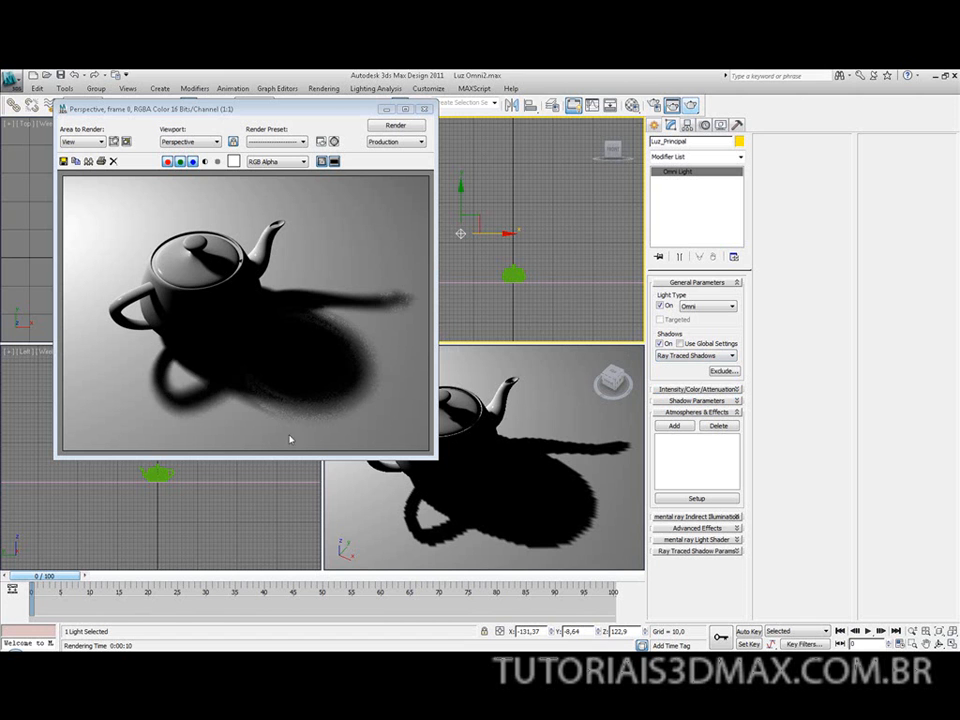
{"action": "left_click", "coordinate": [696, 355]}
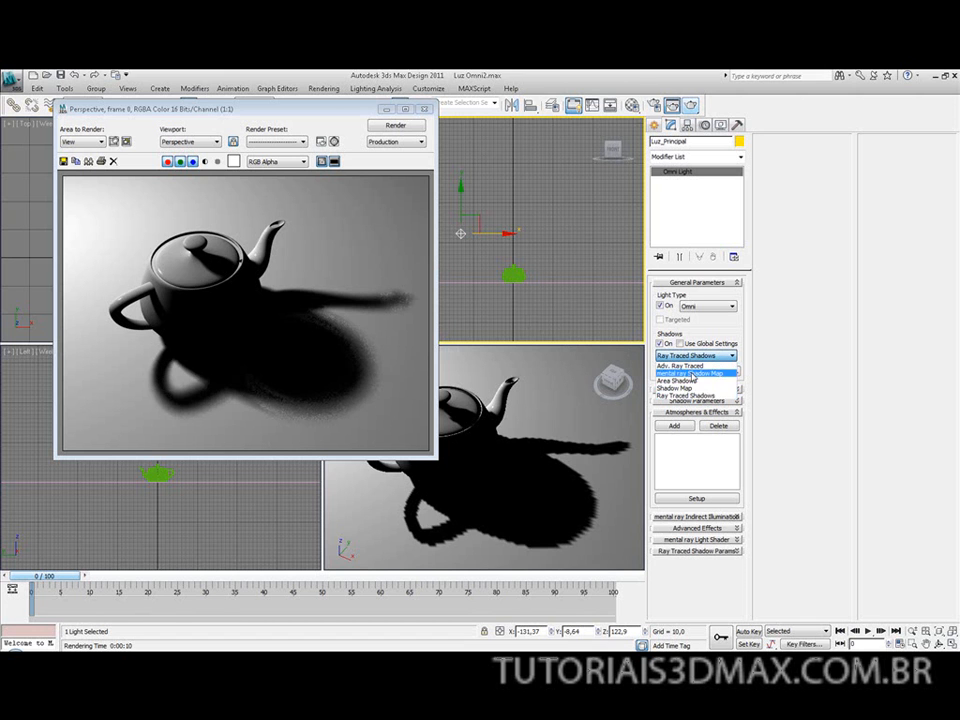
{"action": "left_click", "coordinate": [692, 388]}
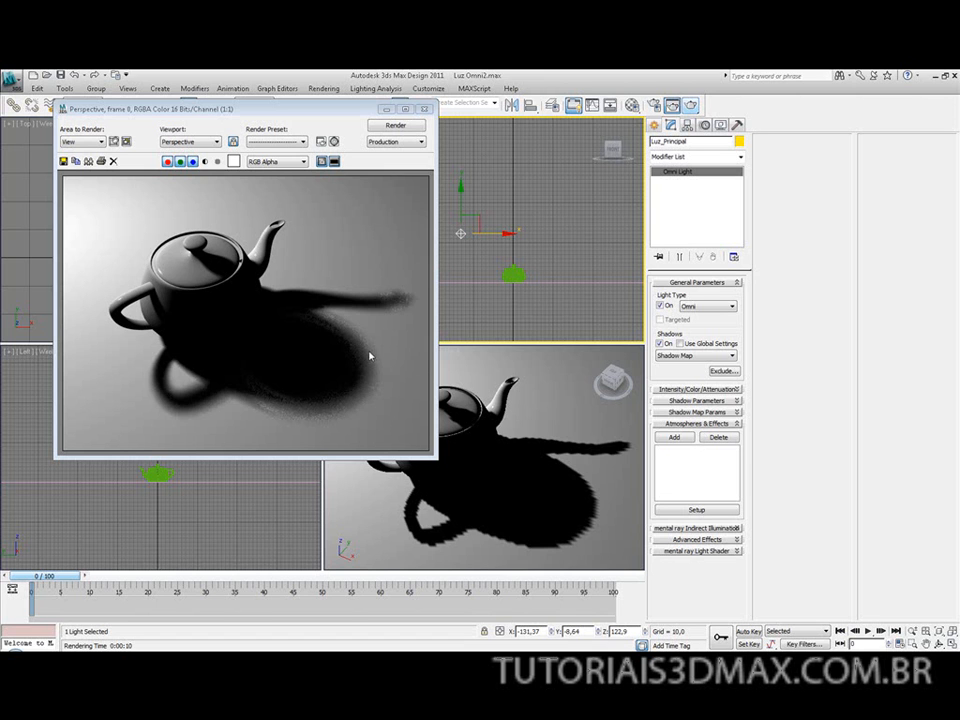
{"action": "left_click", "coordinate": [710, 356]}
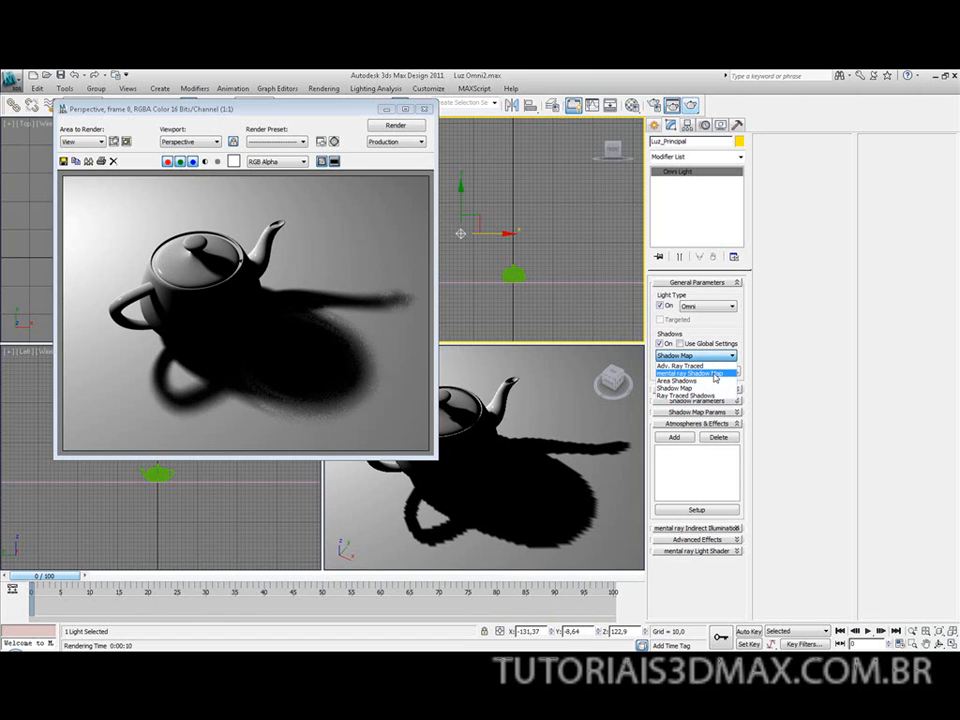
{"action": "left_click", "coordinate": [787, 375]}
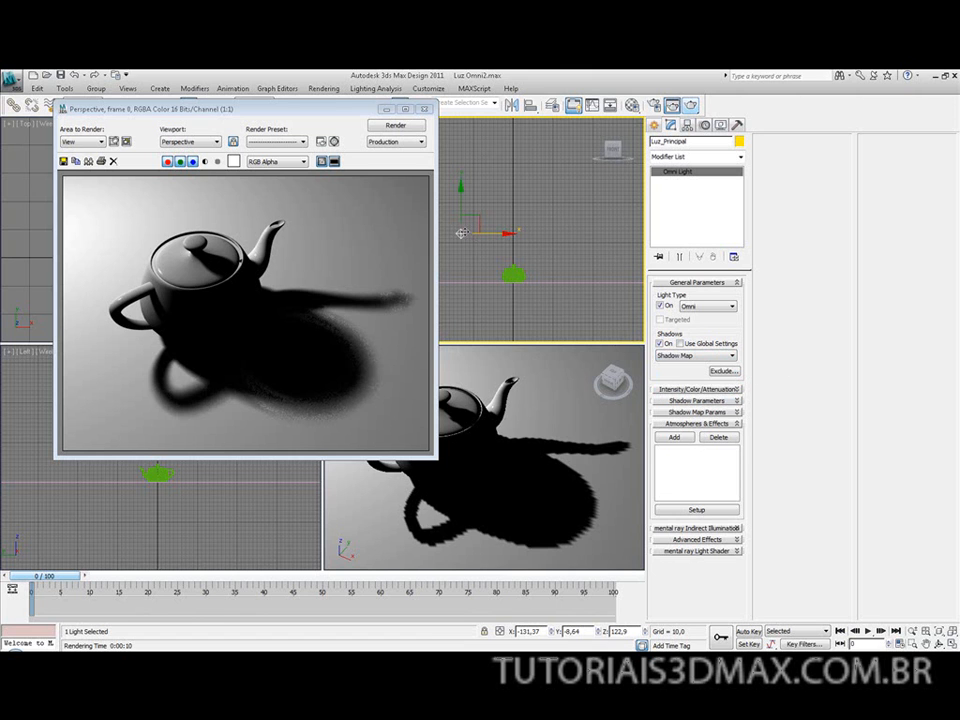